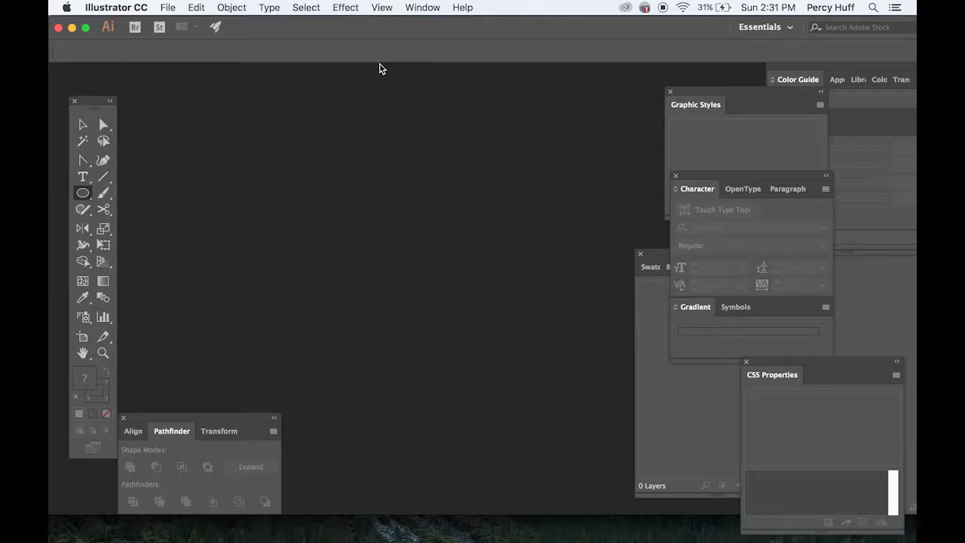
Create a new 4.17 x 4.17 inch CMYK document named Cartoon 1
click(169, 8)
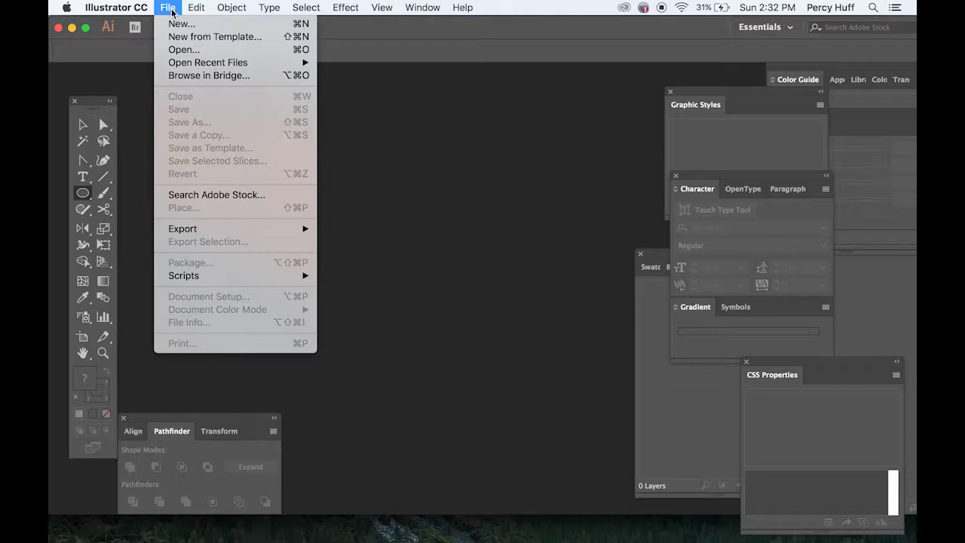
click(184, 23)
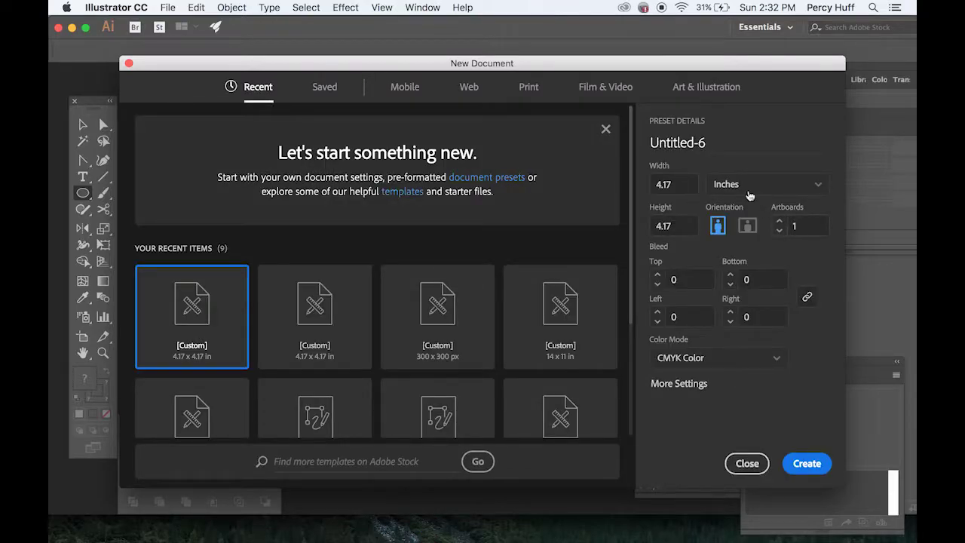
click(716, 141)
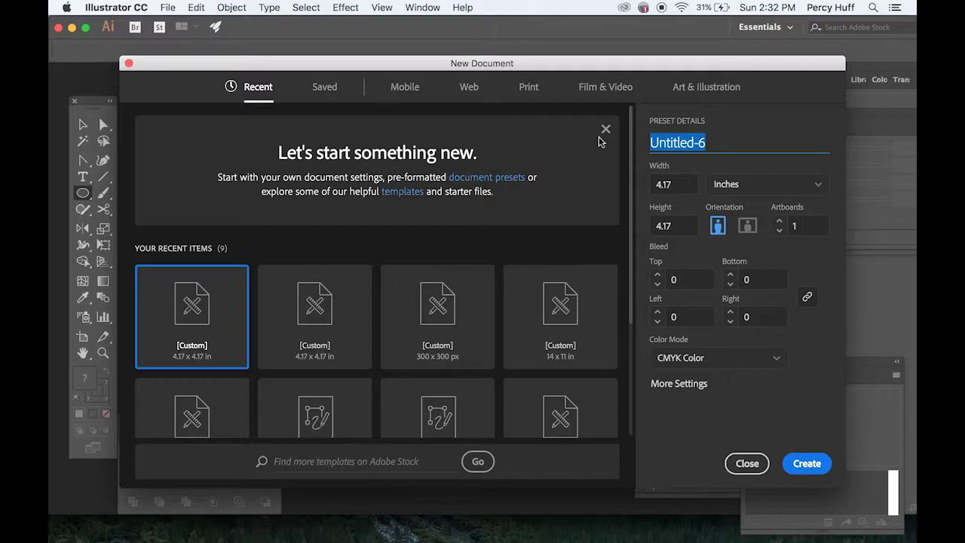
text(Cartoon 1)
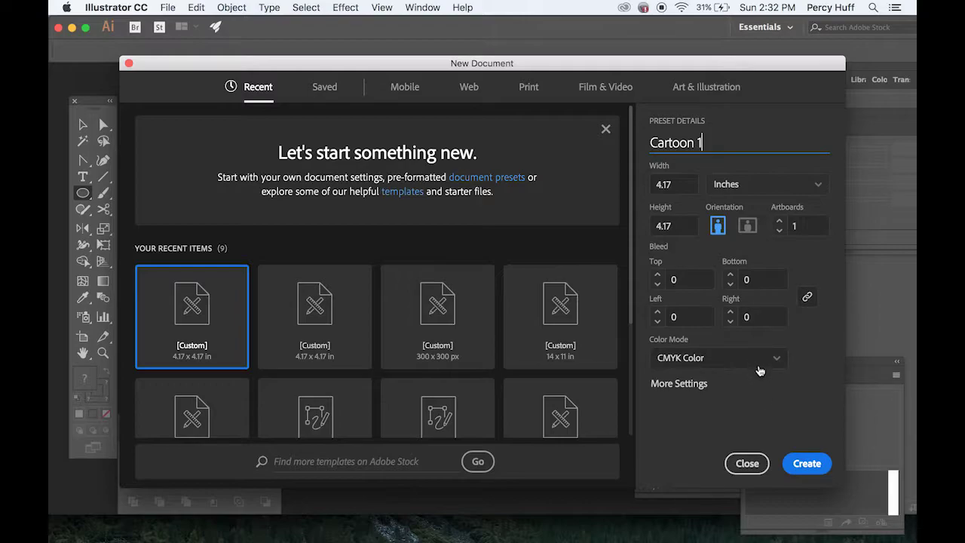
click(806, 463)
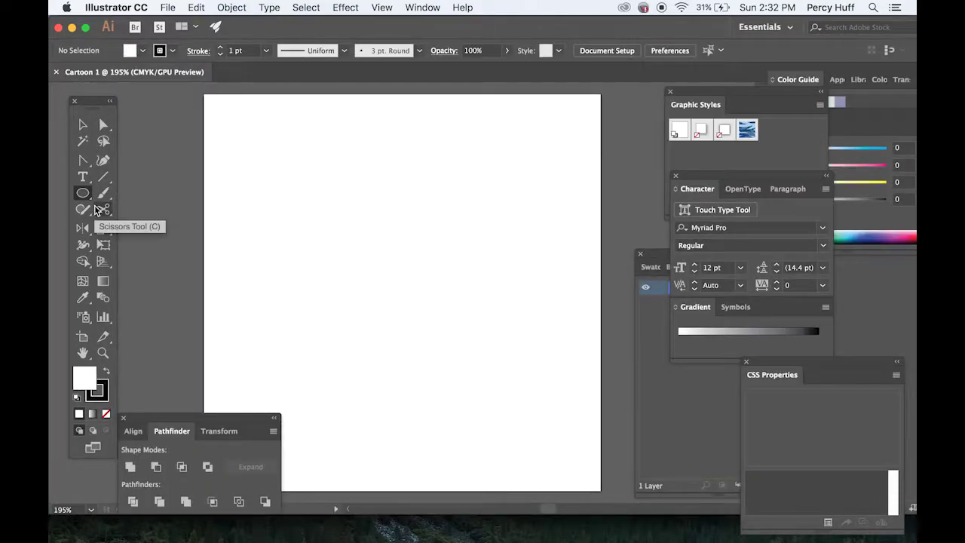
Draw a tall upright ellipse near the middle of the artboard as the ghost's head and deselect it
key(super+minus)
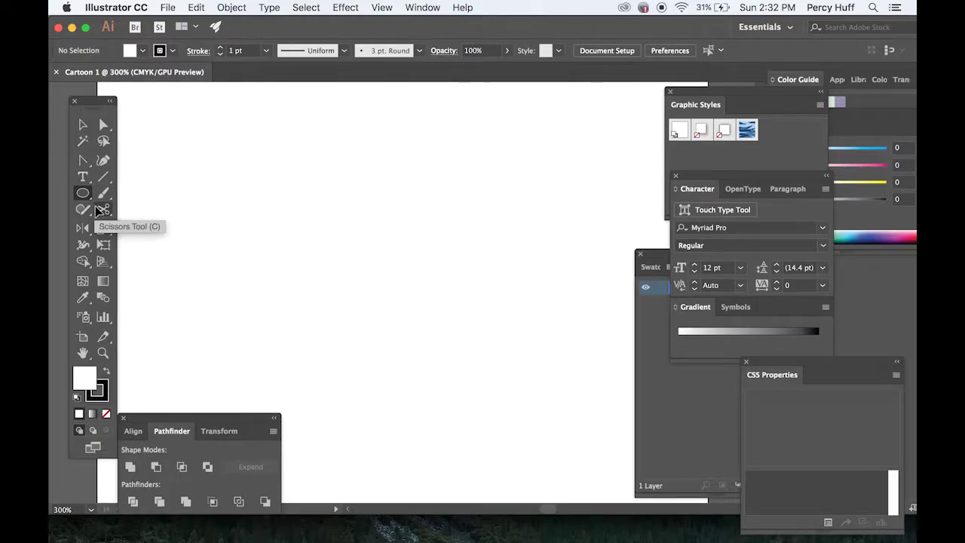
key(super+plus)
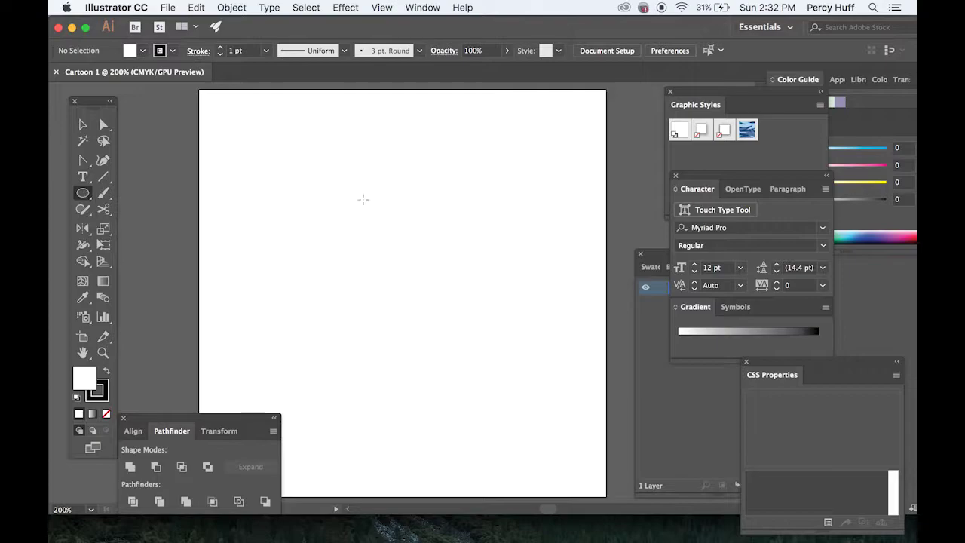
drag(344, 181, 457, 344)
click(82, 124)
click(493, 242)
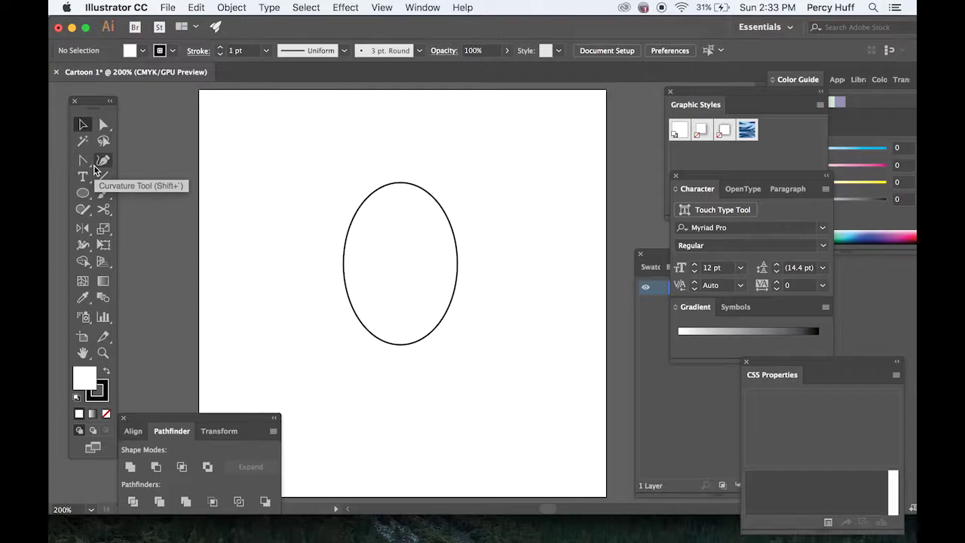
Draw a path about 1.9 in wide from the ellipse's lower left edge to a tail tip beyond its right side, bending it along the ellipse's bottom
key(p)
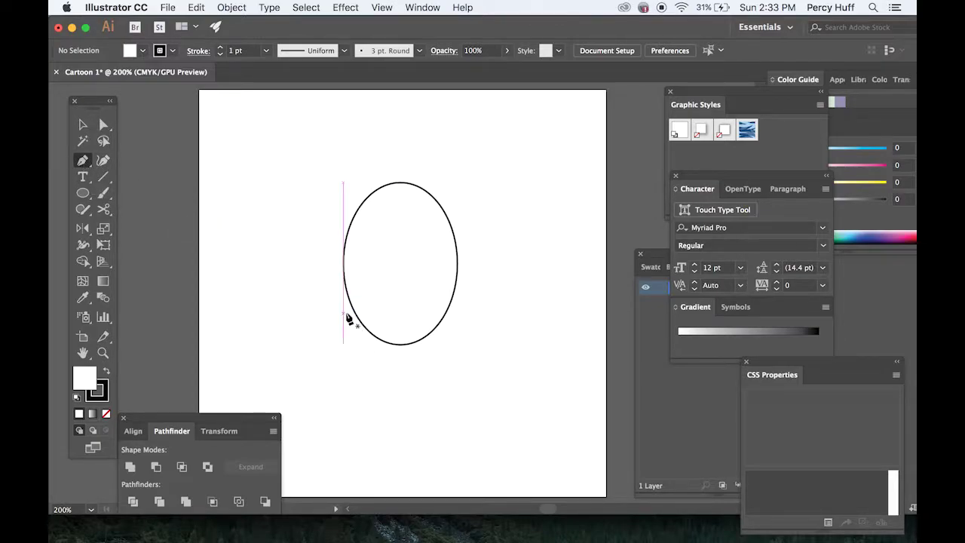
scroll(344, 295, up, 3)
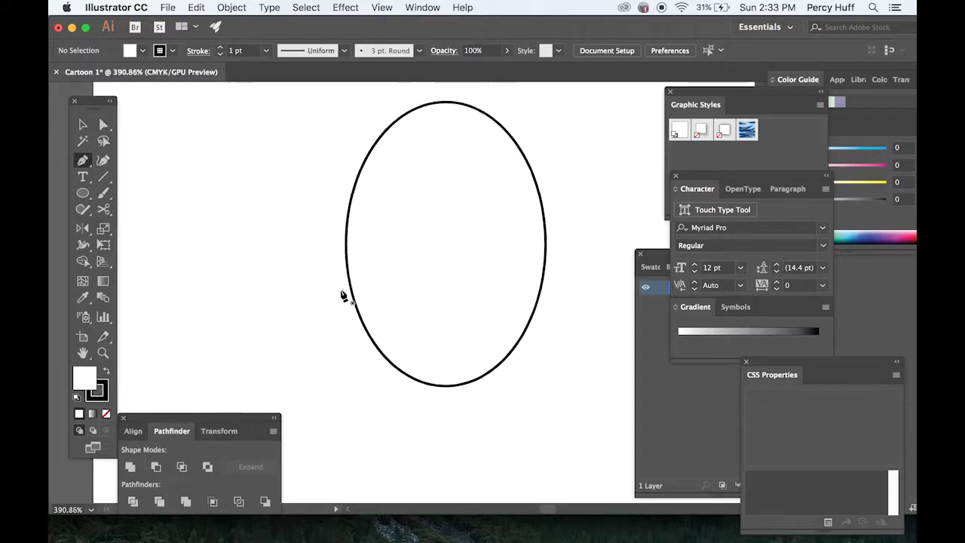
click(347, 287)
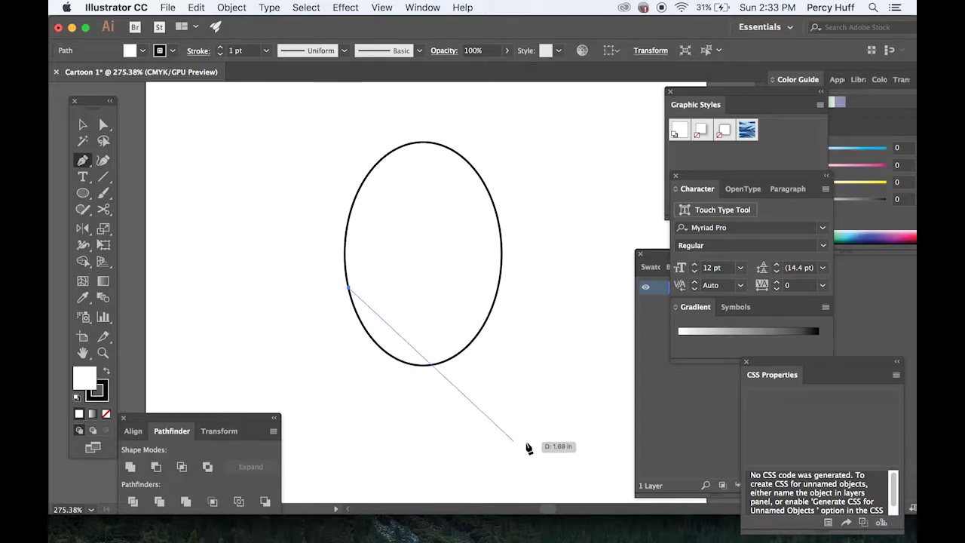
click(603, 293)
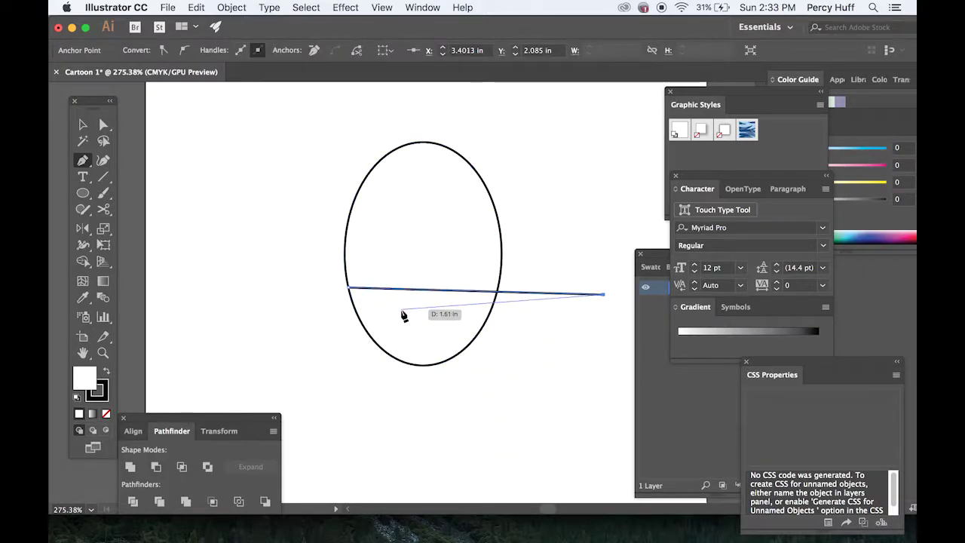
key(Escape)
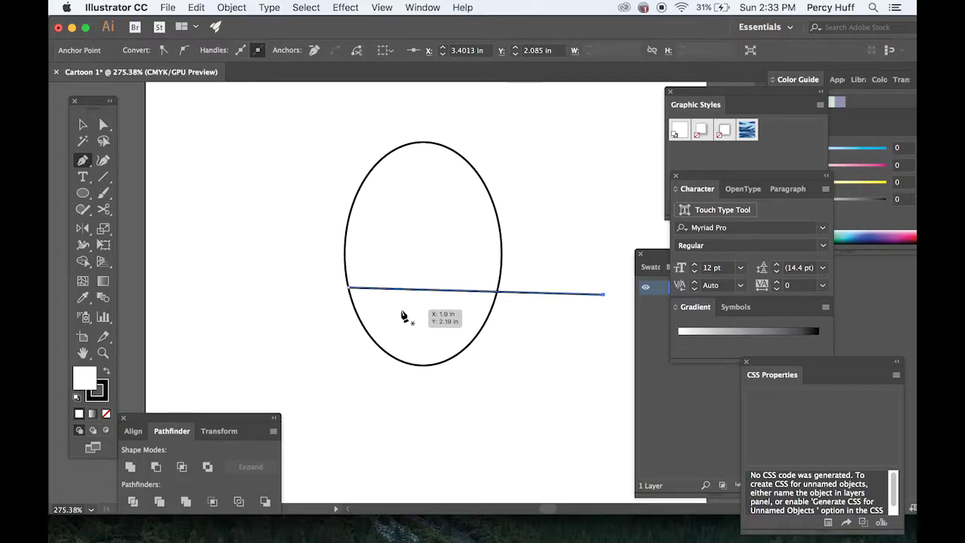
key(shift+c)
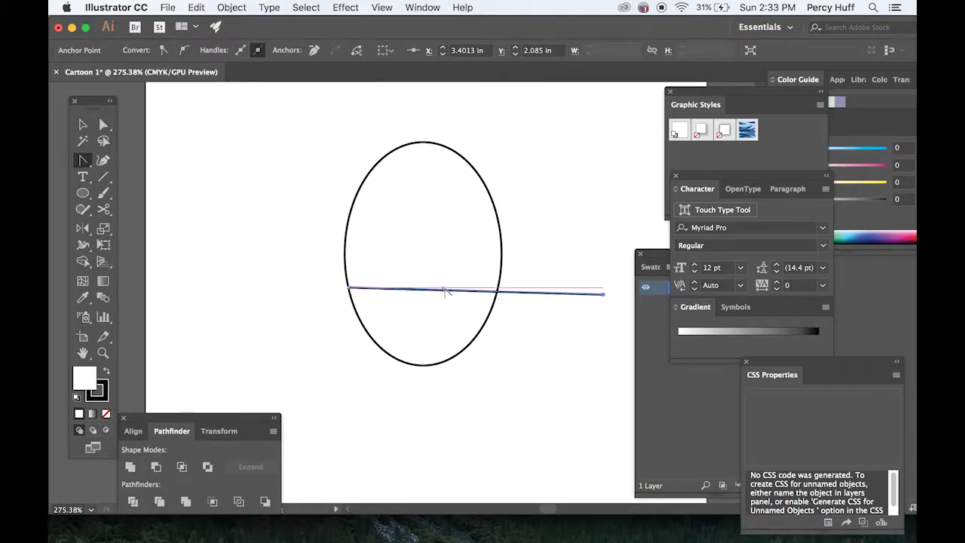
drag(448, 294, 424, 373)
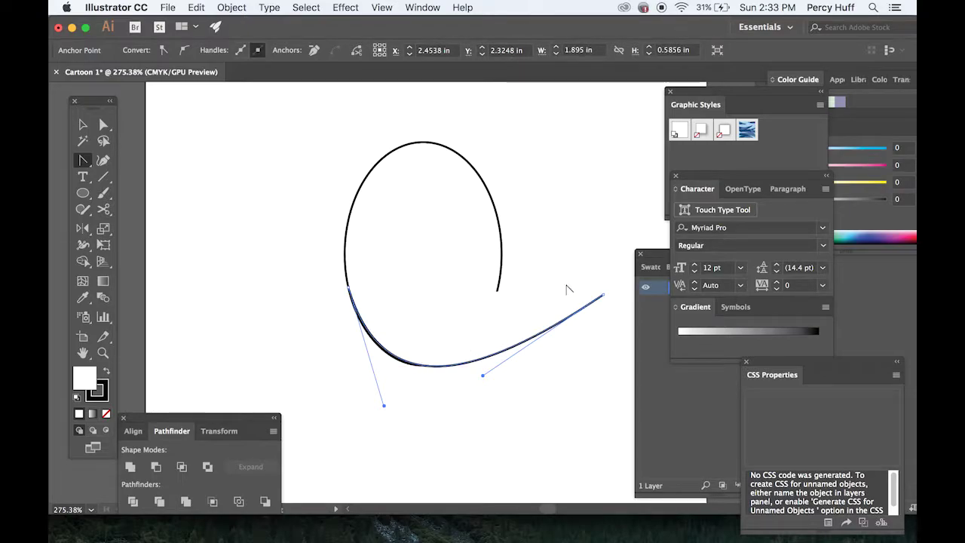
Continue the tail path from its tip to the ellipse's right edge and close it at the starting anchor
key(p)
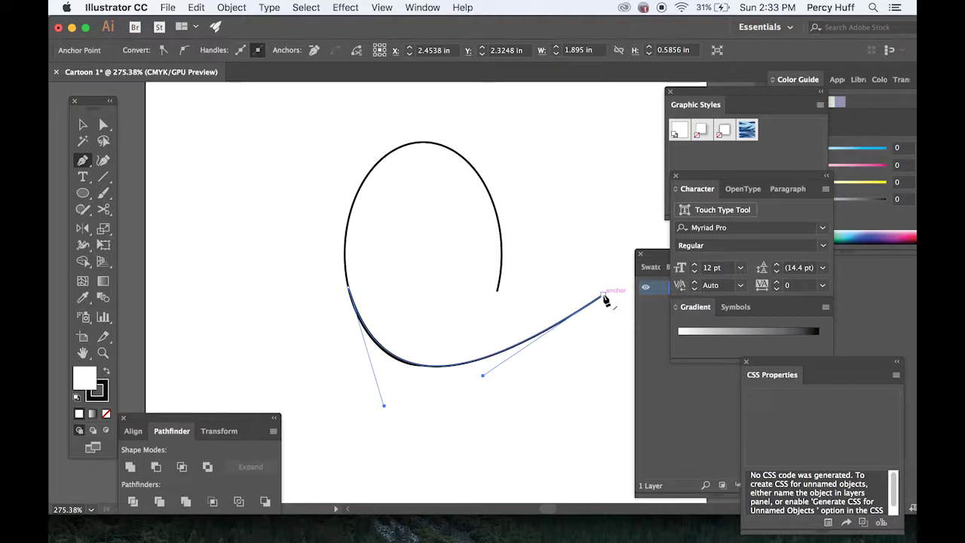
drag(604, 297, 502, 238)
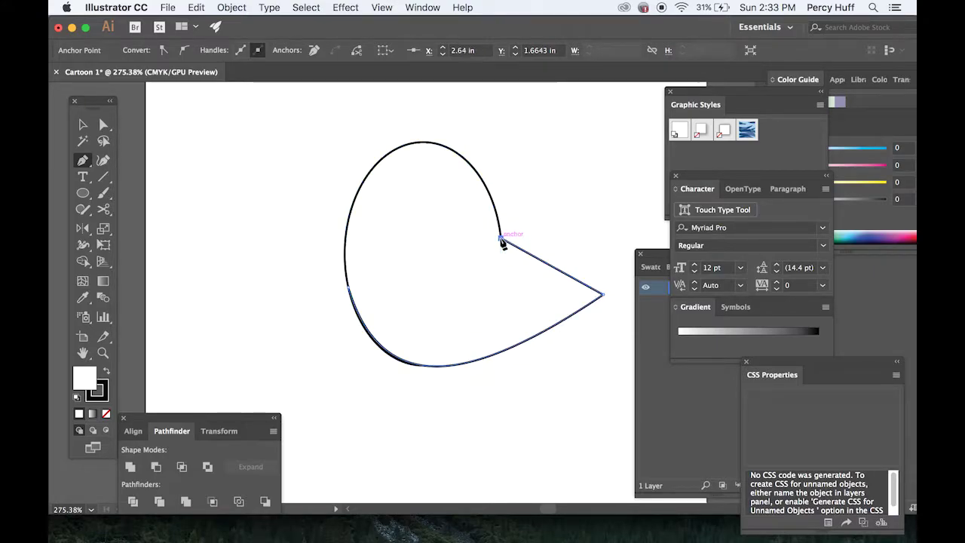
click(349, 290)
Curve the closing segment down inside the ellipse, refine the bottom curve, and bend the tail's upper edge inward
key(shift+c)
drag(428, 265, 444, 349)
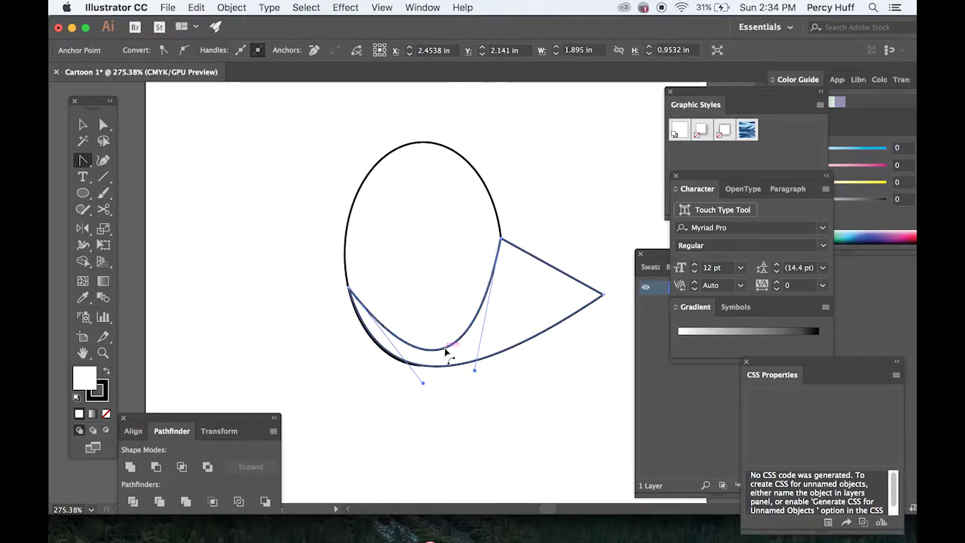
drag(423, 382, 389, 357)
click(391, 365)
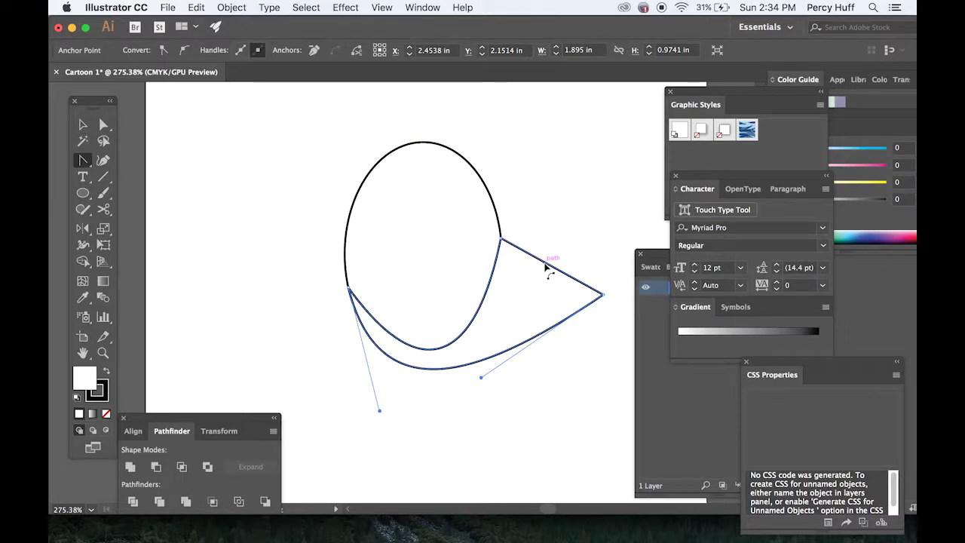
drag(546, 267, 541, 286)
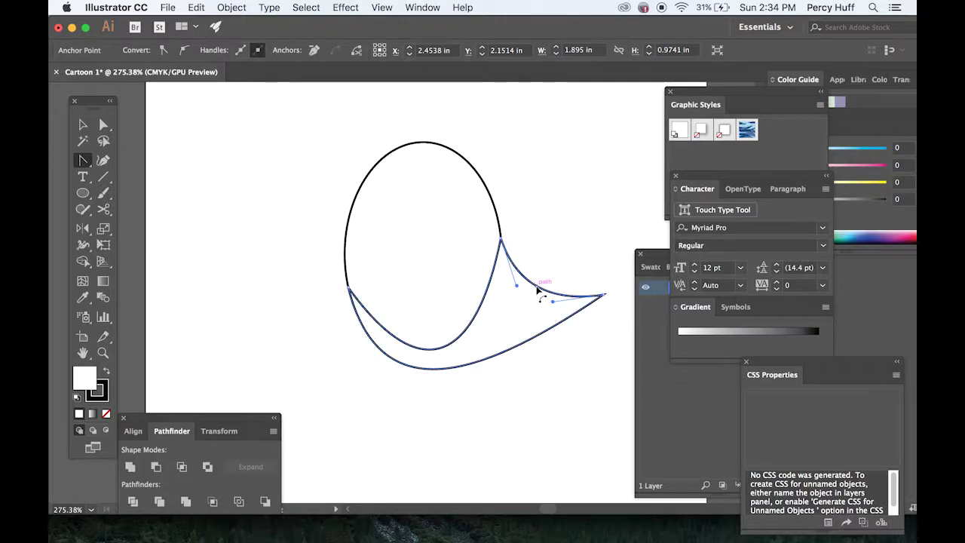
Unite the ellipse and the tail path into one ghost body with the Pathfinder Unite operation
click(83, 124)
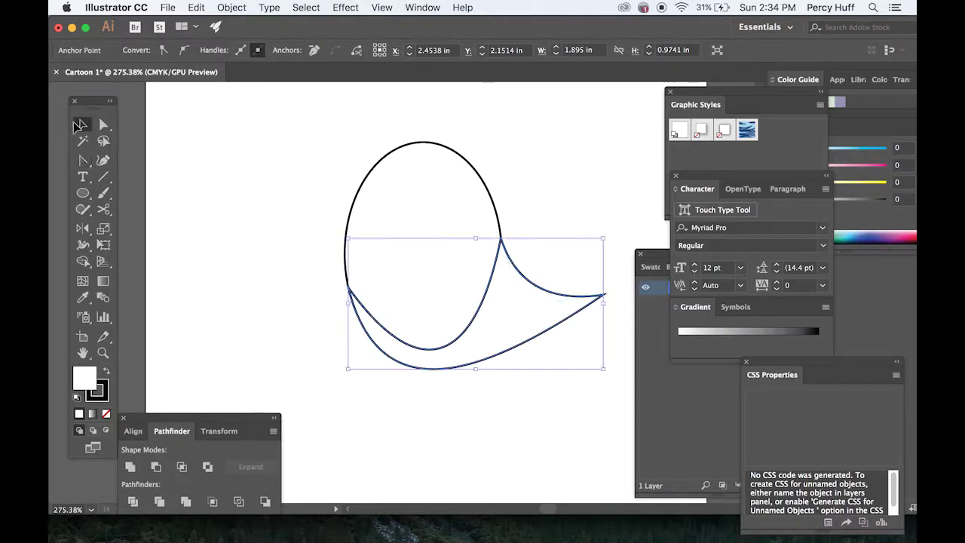
click(419, 7)
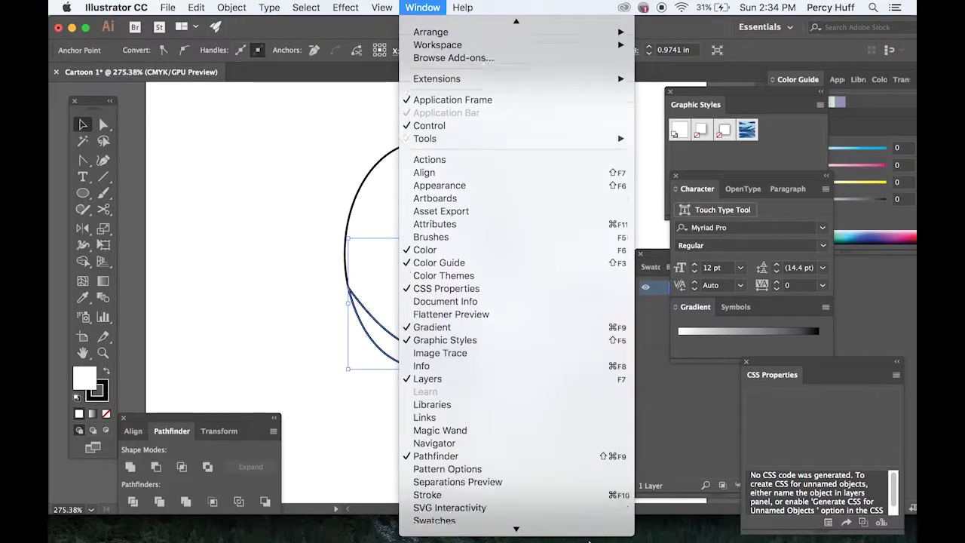
click(288, 326)
drag(233, 424, 234, 205)
click(349, 171)
drag(342, 131, 593, 433)
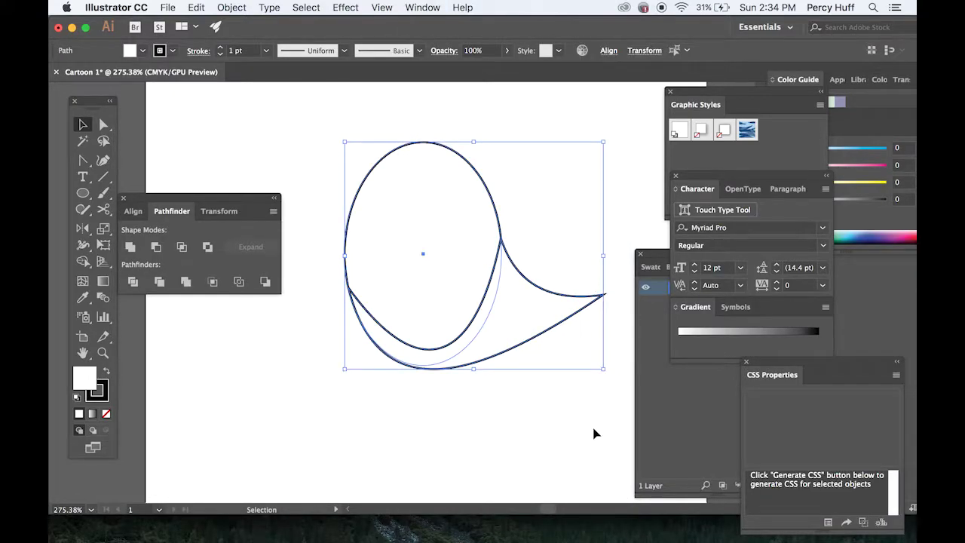
click(133, 249)
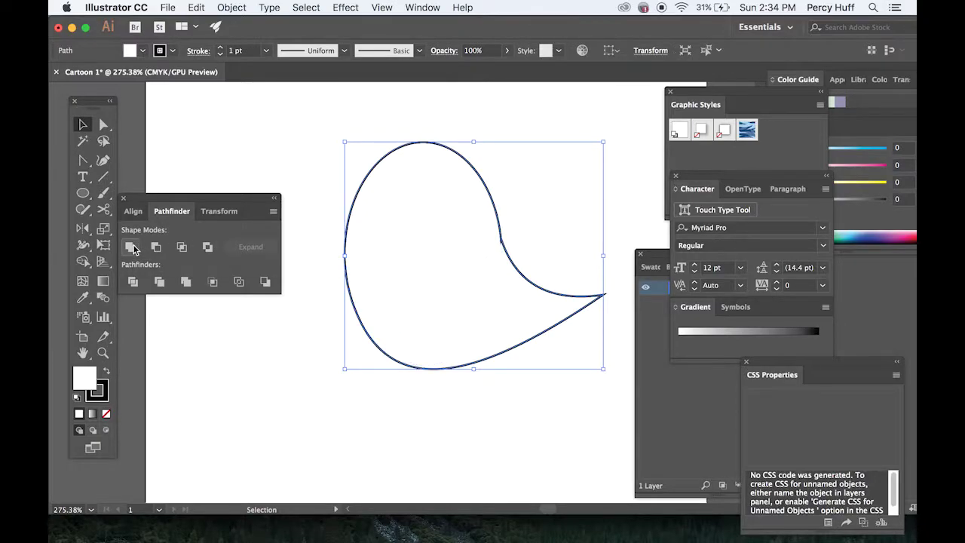
click(455, 469)
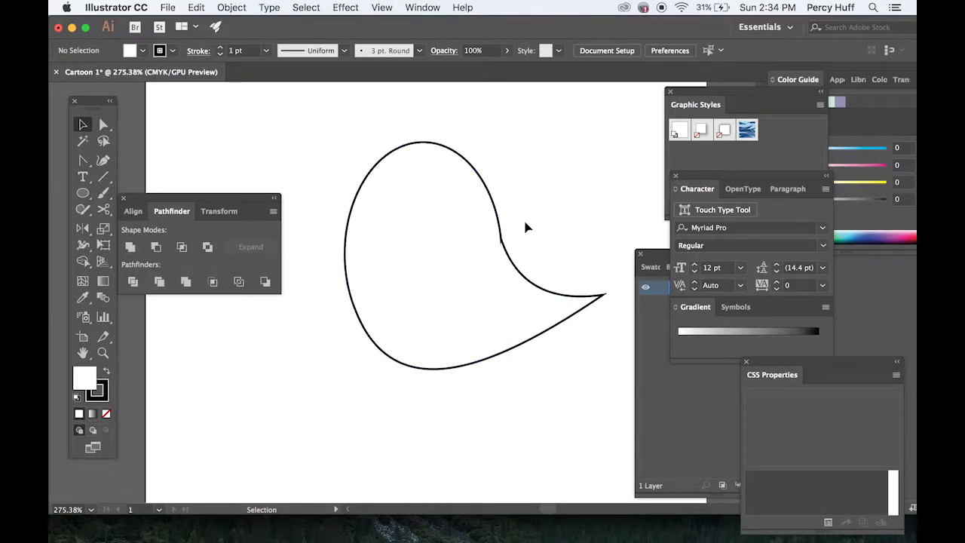
Smooth out the small spike where the head meets the tail by moving its anchor point slightly up, and deselect the body
scroll(459, 286, up, 5)
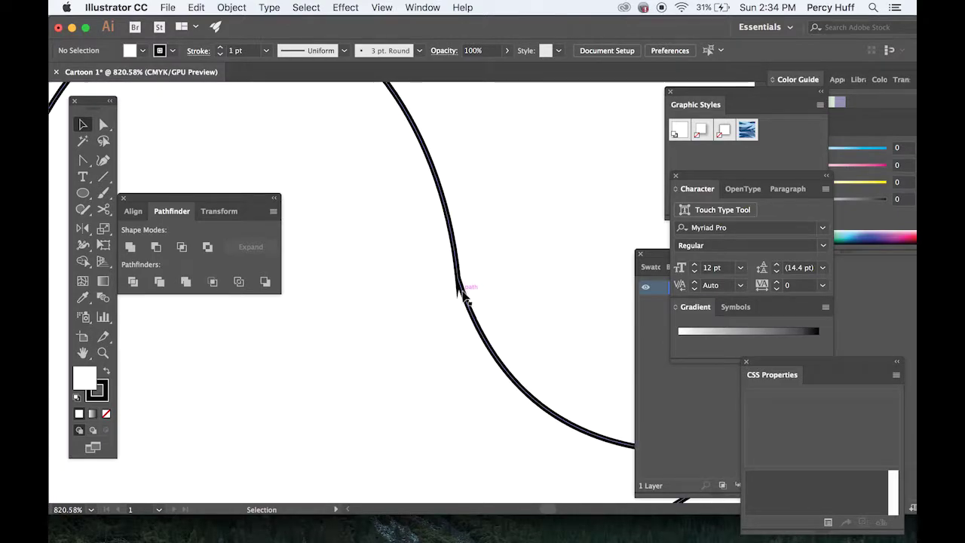
click(103, 124)
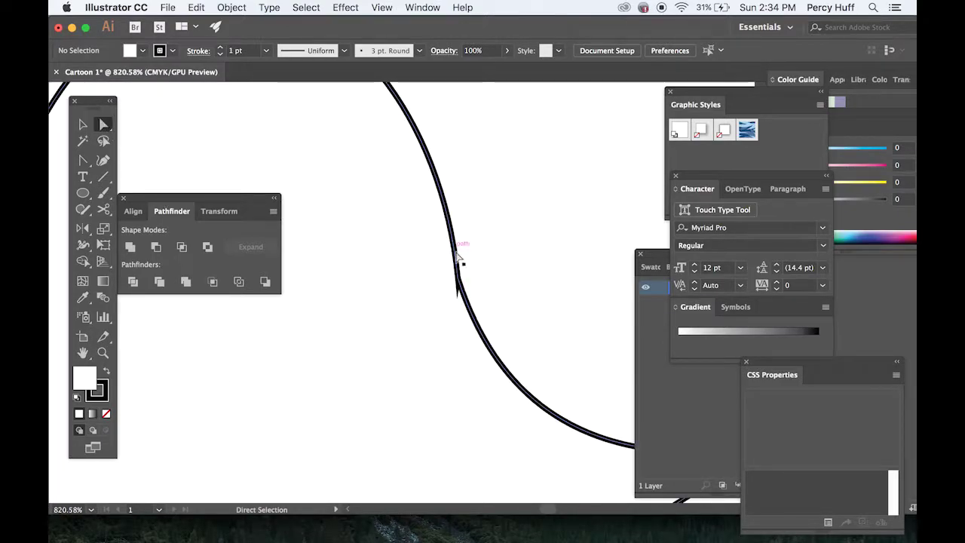
mouse_move(459, 279)
mouse_down()
mouse_move(460, 302)
mouse_move(458, 260)
mouse_up()
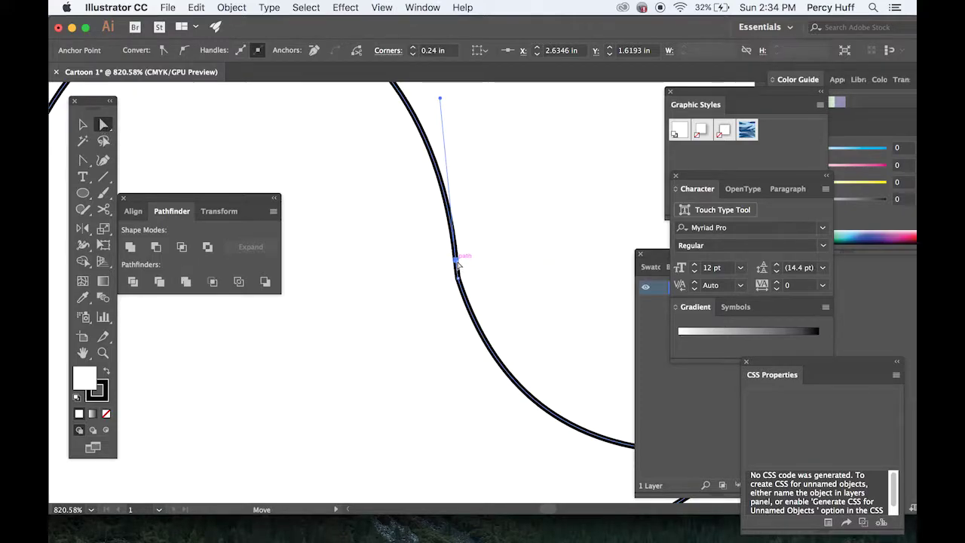
scroll(430, 291, down, 1)
scroll(429, 291, down, 5)
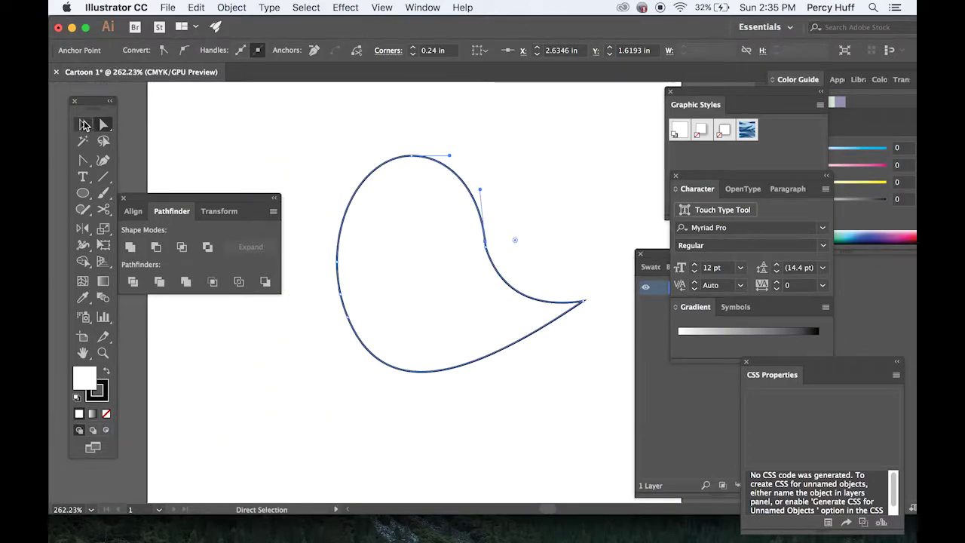
click(83, 125)
click(317, 123)
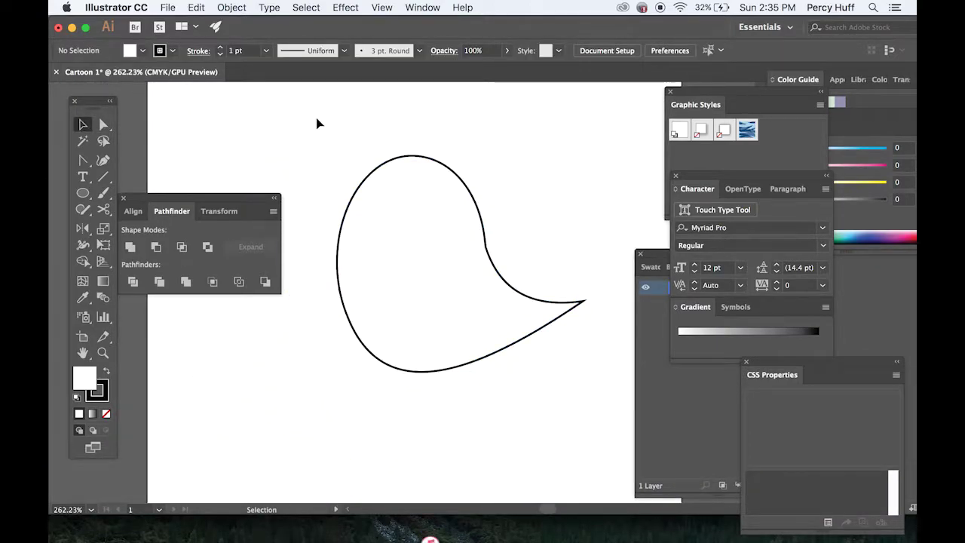
Draw a narrow upright ellipse as an eye in the upper left of the head, with a black fill and no stroke
click(81, 195)
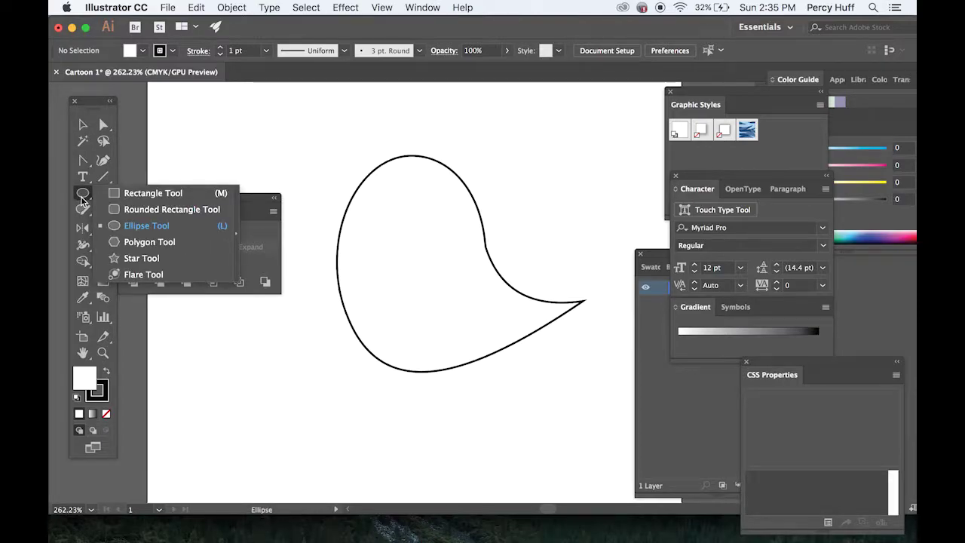
drag(369, 206, 385, 249)
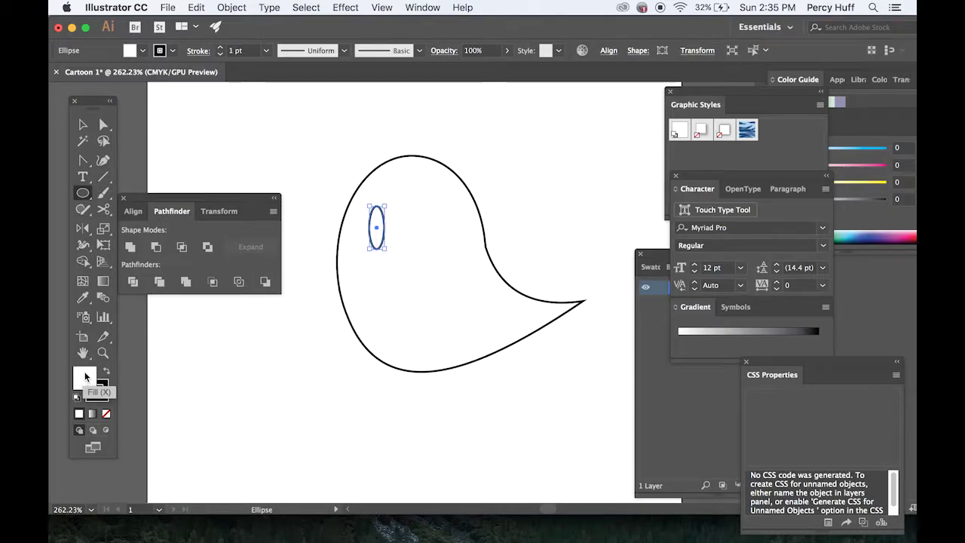
double_click(85, 376)
drag(322, 273, 300, 367)
click(625, 195)
click(105, 399)
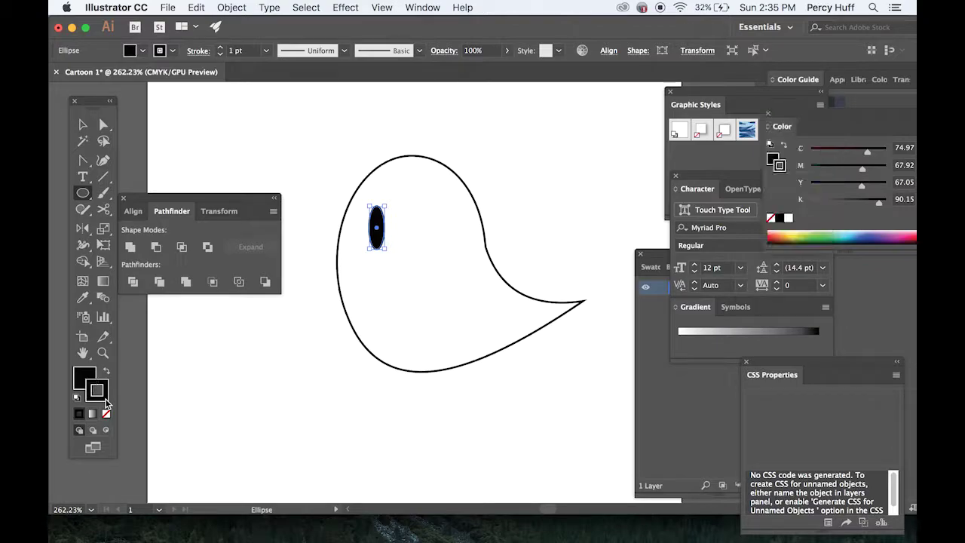
click(107, 414)
Duplicate the black eye, place the copy level with it in the right half of the head, and deselect everything
click(83, 124)
click(459, 252)
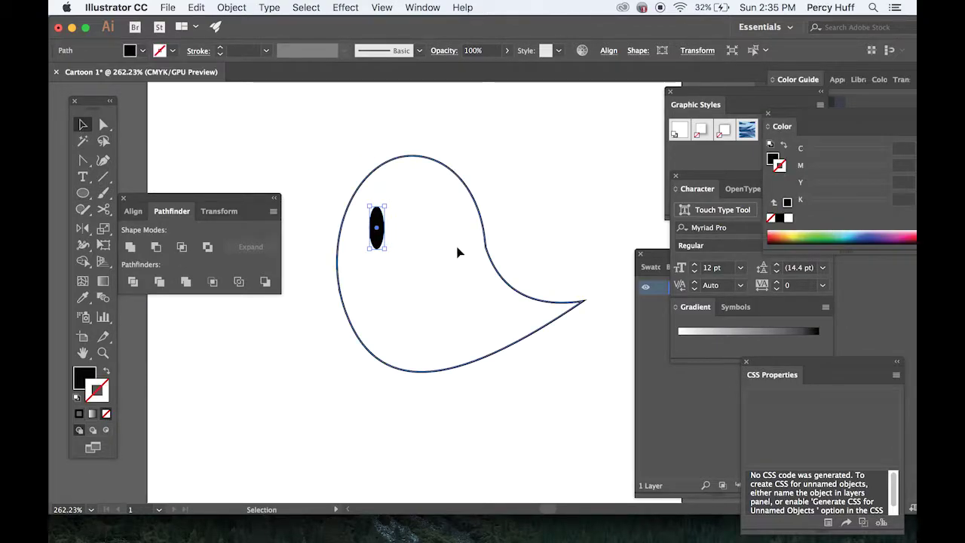
click(376, 230)
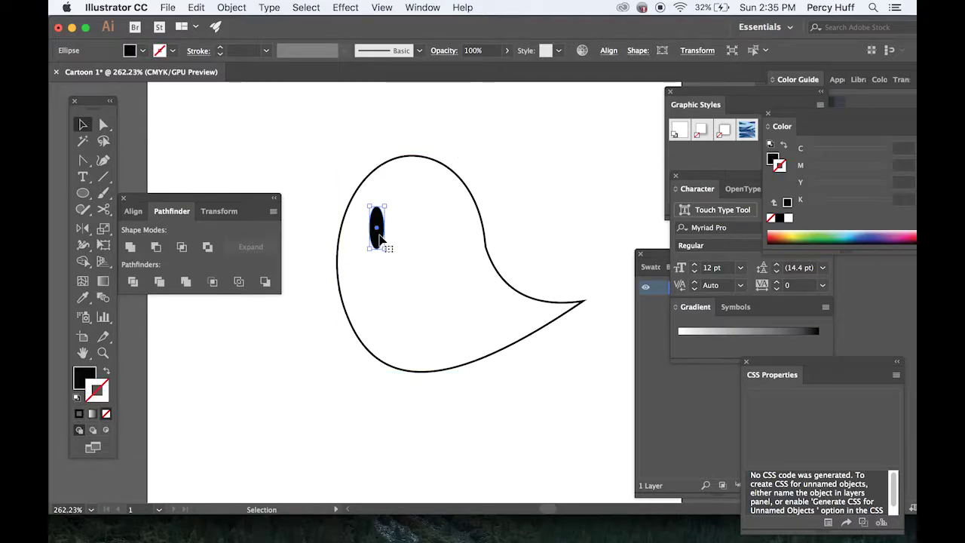
key(a)
drag(381, 239, 424, 216)
click(425, 276)
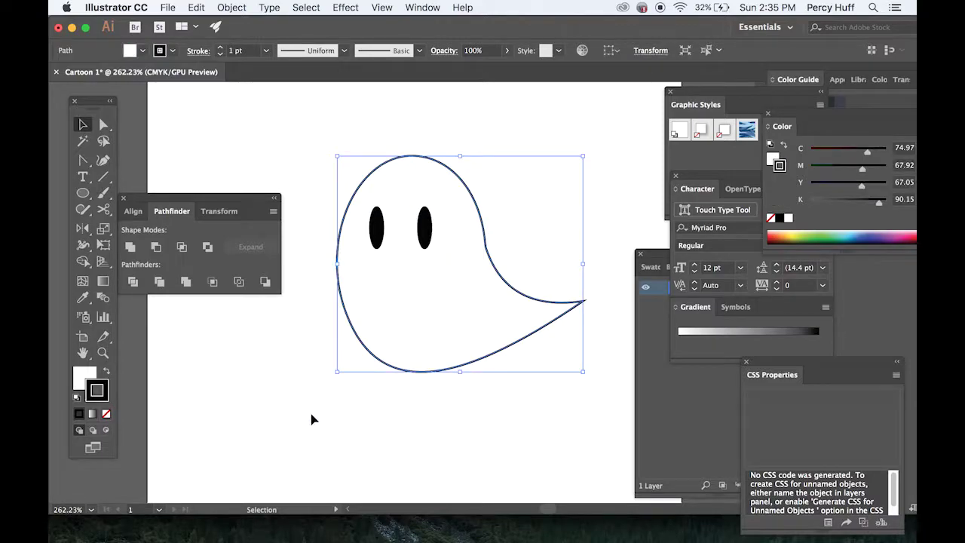
click(312, 416)
Draw a thin horizontal rectangle as a mouth centred below the eyes and fill it black, 000000
click(85, 194)
click(86, 196)
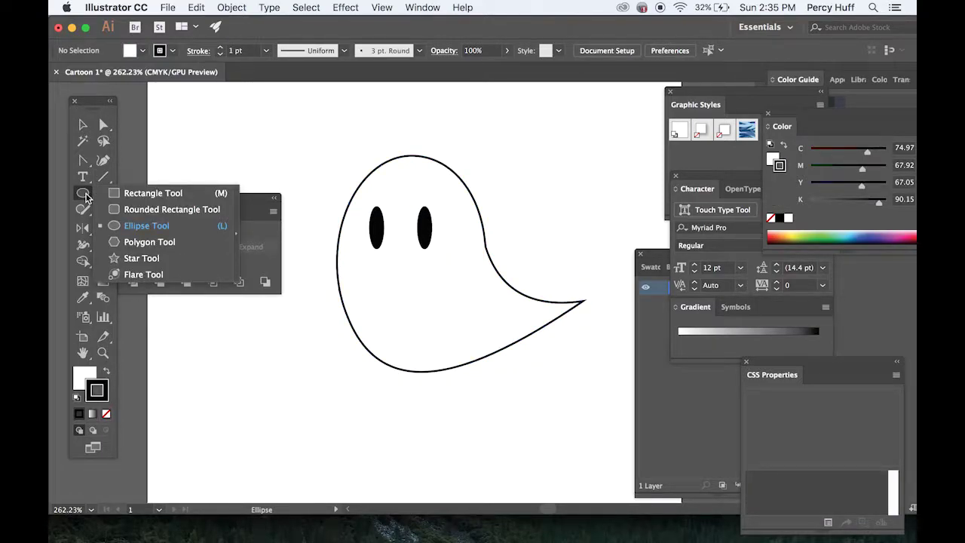
click(113, 194)
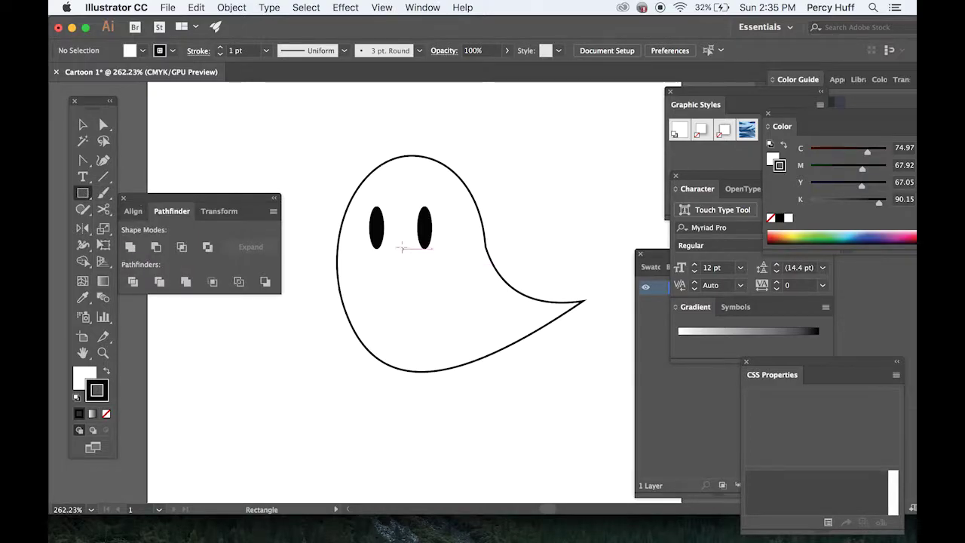
drag(384, 260, 418, 266)
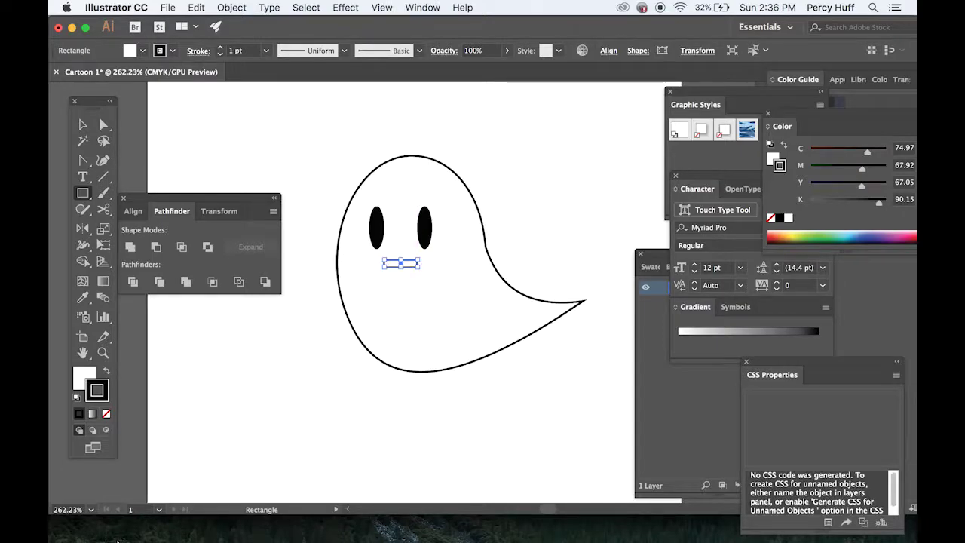
click(86, 378)
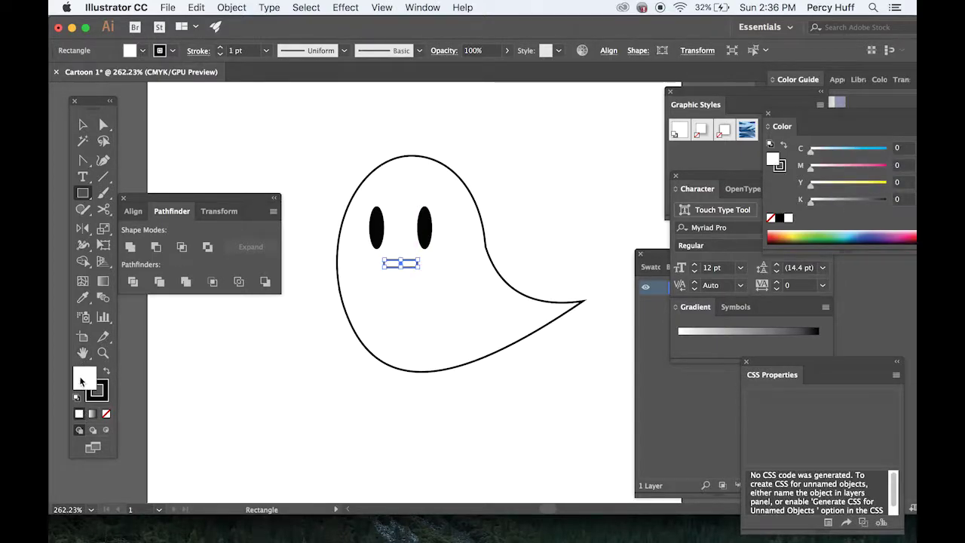
double_click(81, 382)
drag(312, 288, 286, 380)
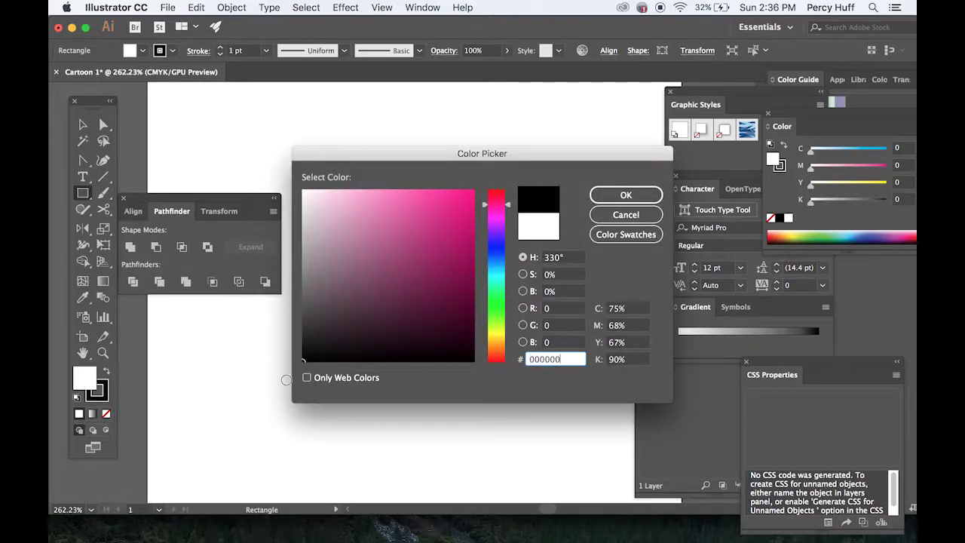
click(625, 196)
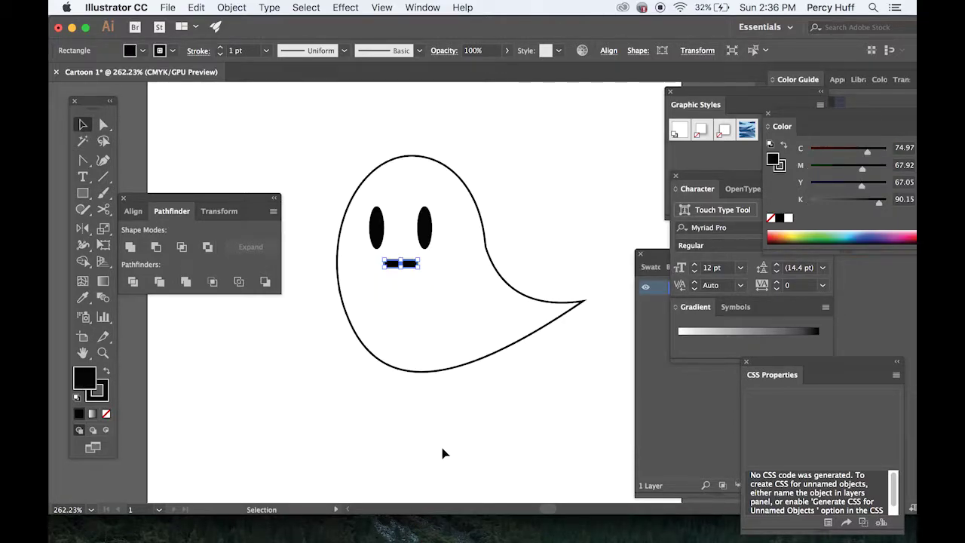
Widen the black mouth rectangle slightly, adjust its position under the eyes, and deselect it
scroll(415, 280, up, 3)
click(403, 243)
drag(386, 254, 386, 250)
click(433, 289)
click(397, 245)
mouse_move(422, 253)
mouse_down()
mouse_move(437, 250)
mouse_move(390, 247)
mouse_move(409, 258)
mouse_up()
click(414, 304)
scroll(407, 330, down, 3)
click(508, 427)
click(498, 424)
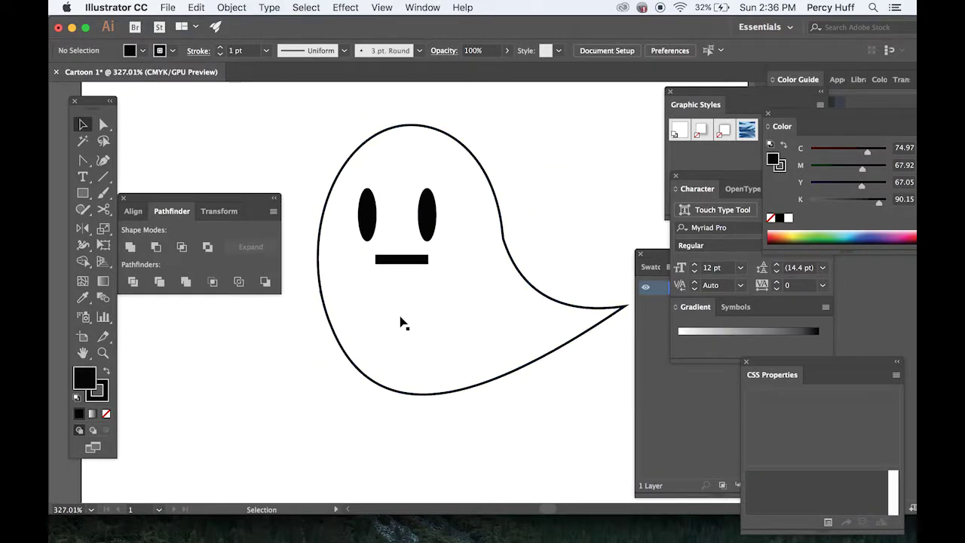
Move the left eye about 0.03 in to the right, keeping it level with the other eye, and deselect it
scroll(400, 323, left, 3)
drag(422, 204, 426, 203)
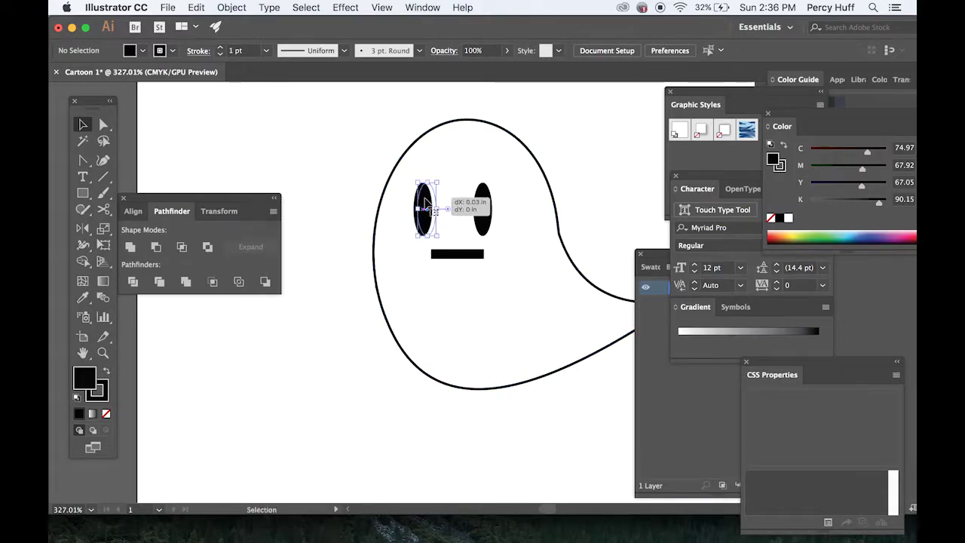
click(387, 377)
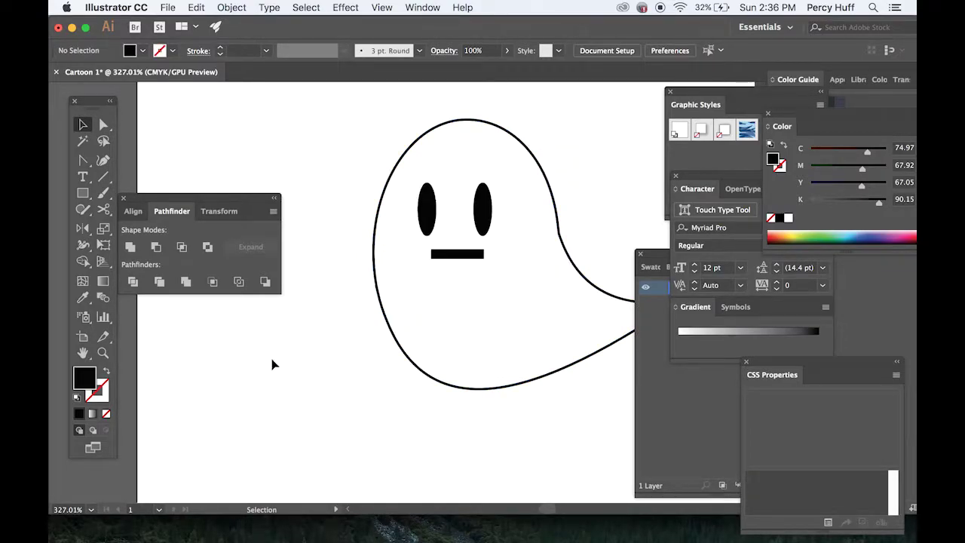
Draw a small circle with the Ellipse tool as a cheek just left of the mouth
drag(83, 193, 134, 222)
mouse_move(402, 249)
mouse_down()
mouse_move(413, 262)
mouse_move(413, 254)
mouse_up()
click(392, 372)
click(387, 343)
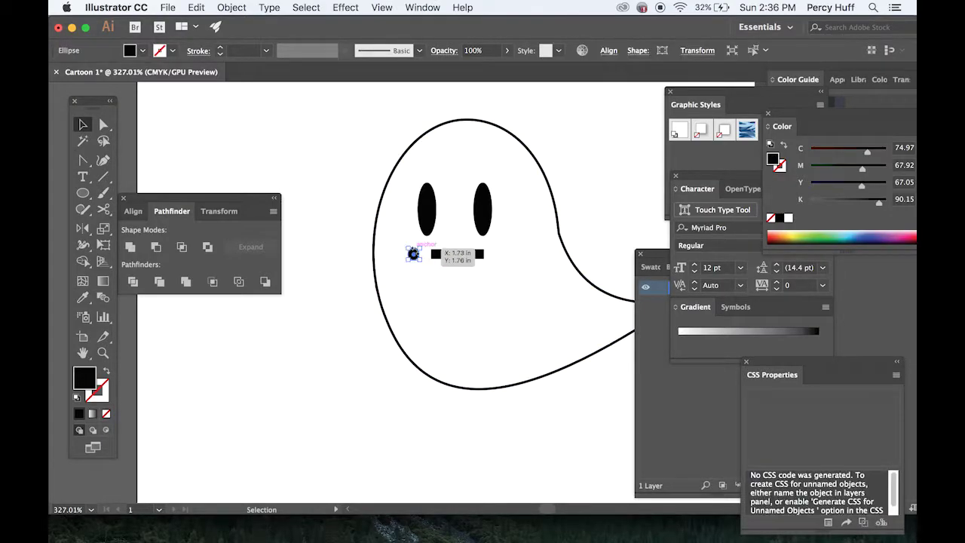
click(357, 334)
Fill the cheek circle with light pink, FFC7E4, and deselect it
click(413, 254)
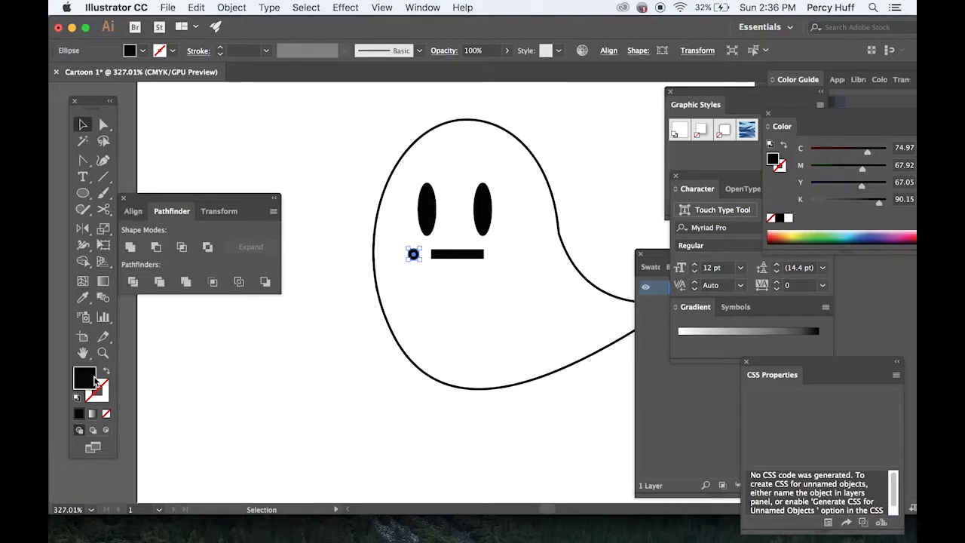
double_click(84, 377)
drag(362, 195, 340, 186)
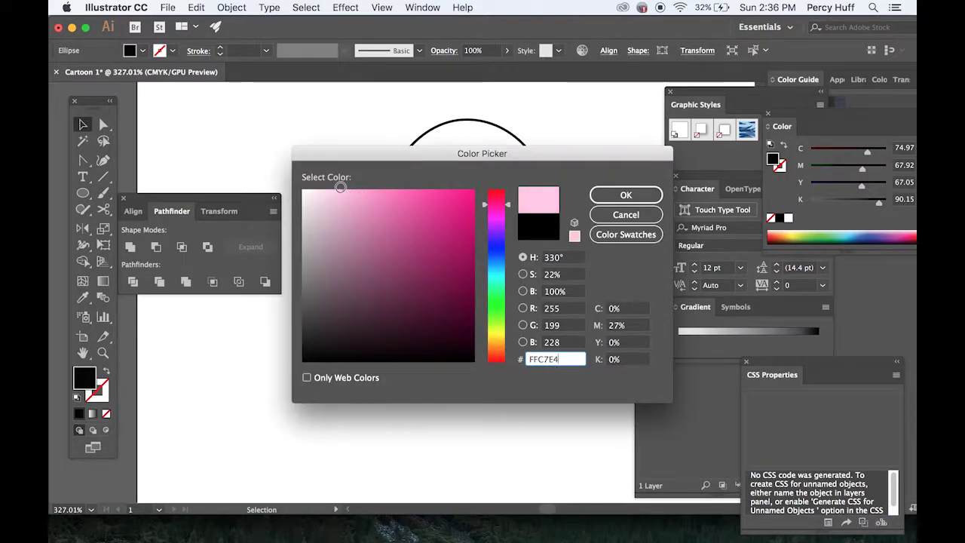
click(626, 195)
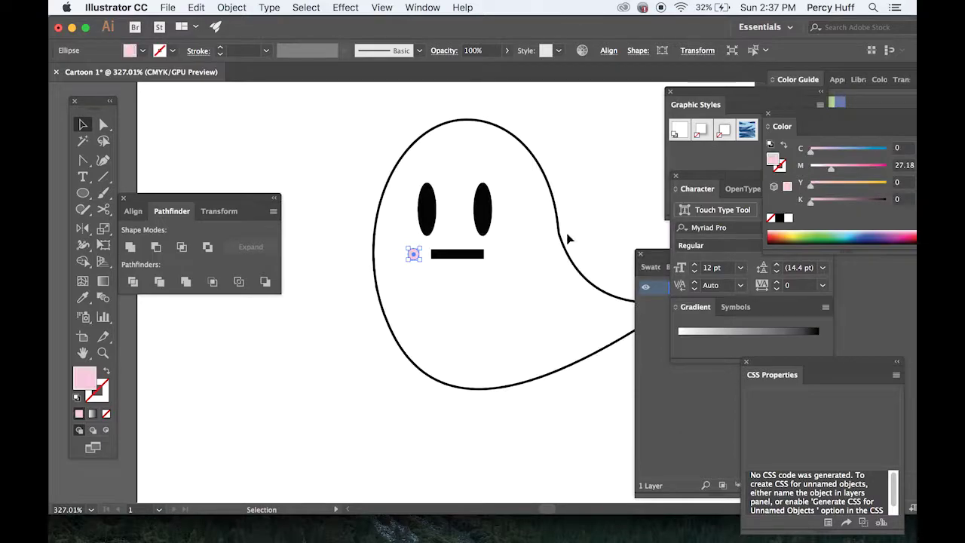
click(542, 282)
Copy and paste the pink cheek, and place the copy just right of the mouth, level with the first cheek
click(414, 255)
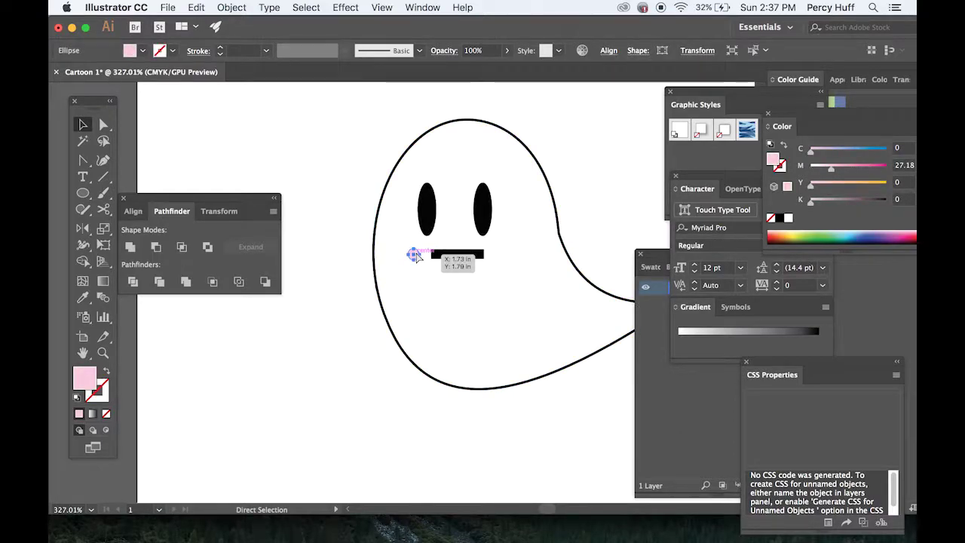
key(super+c)
key(super+v)
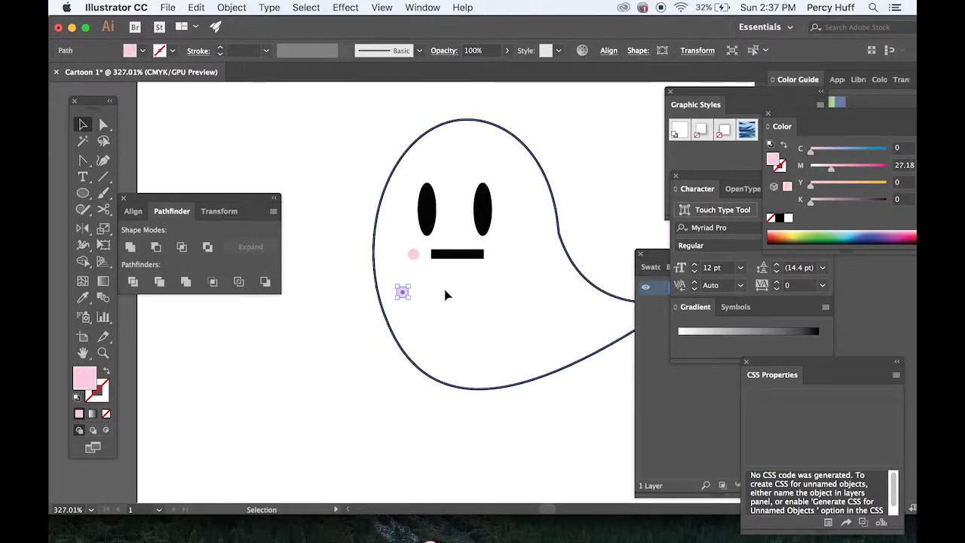
click(445, 292)
drag(409, 292, 502, 255)
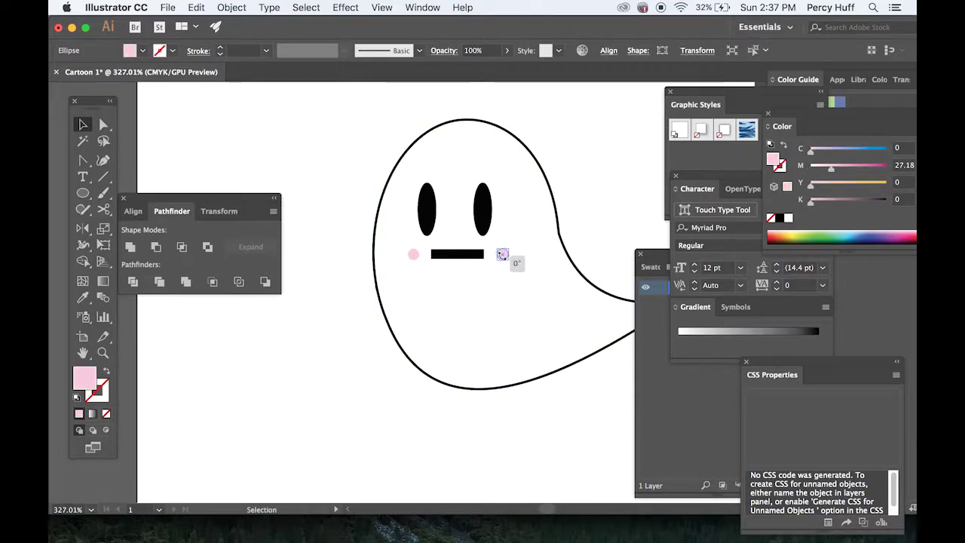
click(605, 216)
Move both cheeks slightly closer to the ends of the mouth so they are evenly spaced, and deselect them
drag(505, 259, 500, 258)
click(609, 195)
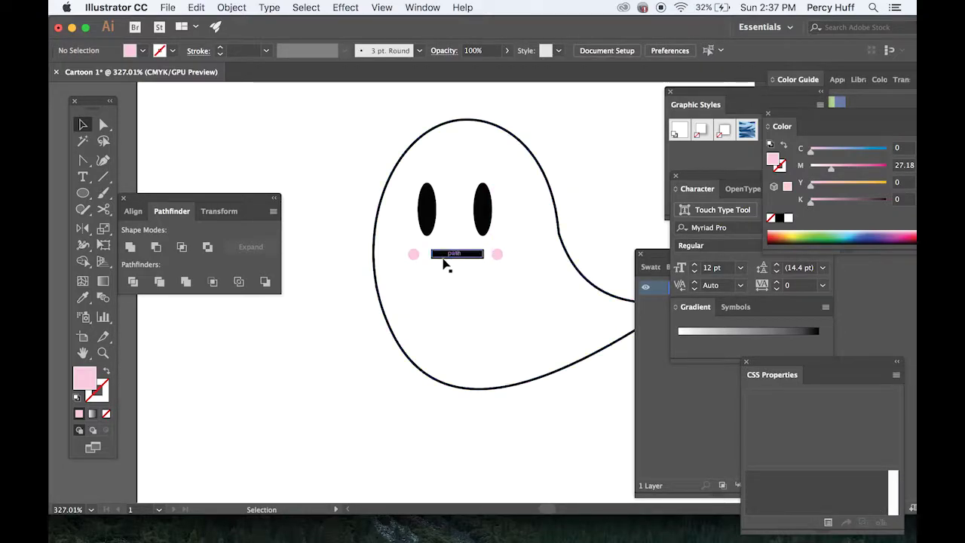
drag(413, 256, 419, 255)
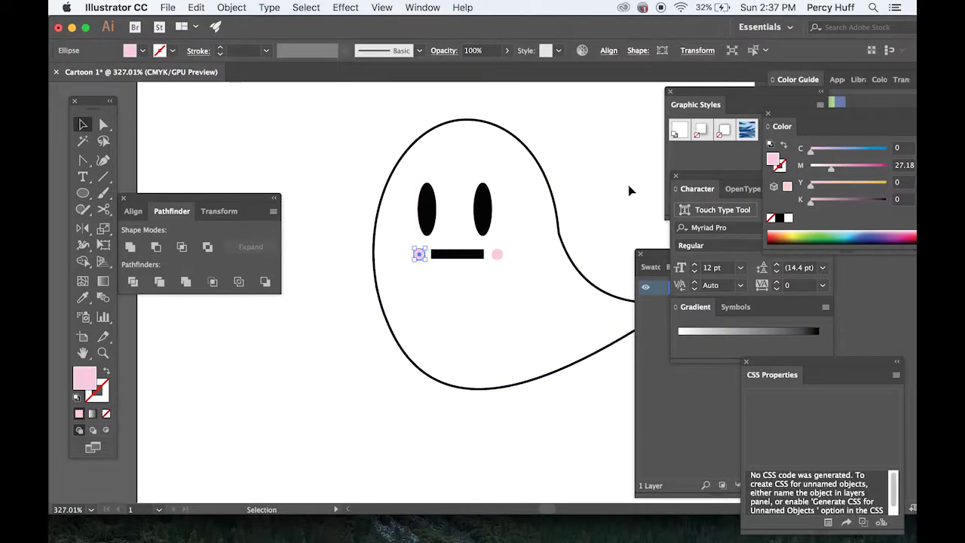
click(613, 203)
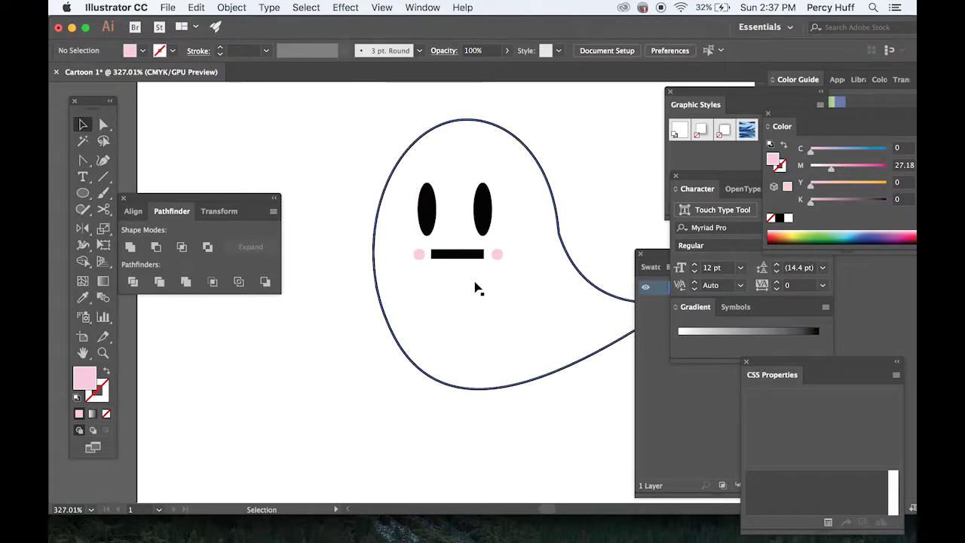
scroll(474, 286, down, 4)
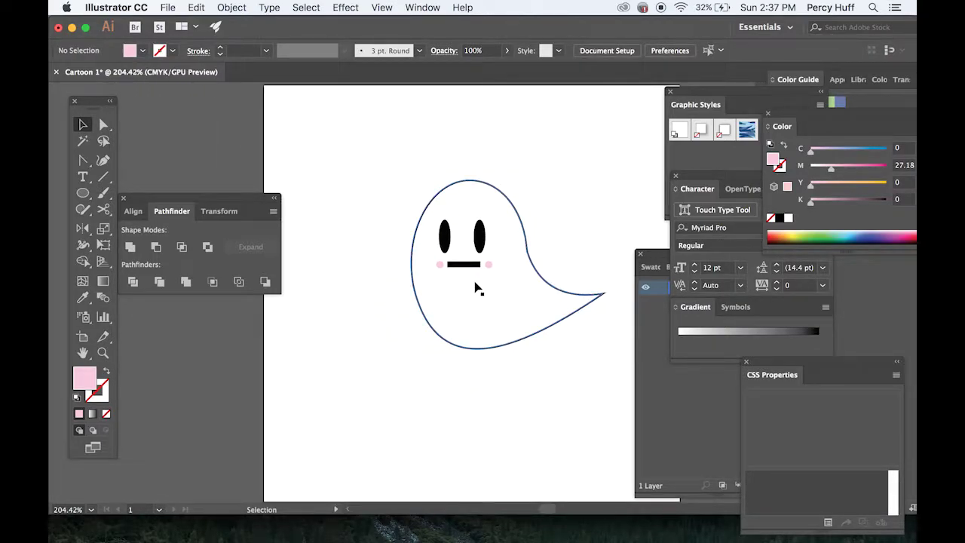
key(p)
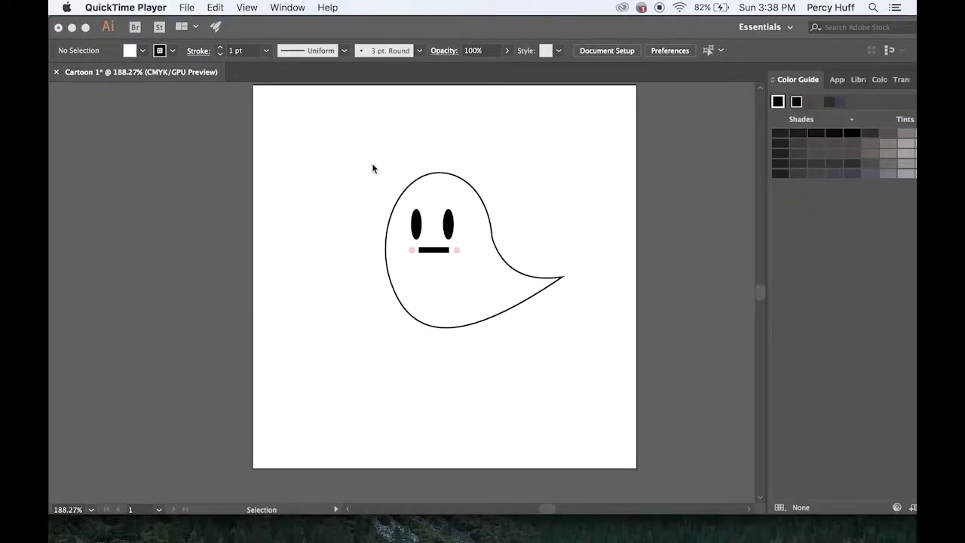
Copy and paste the entire ghost with its face, and arrange the two ghosts side by side on the artboard
click(371, 163)
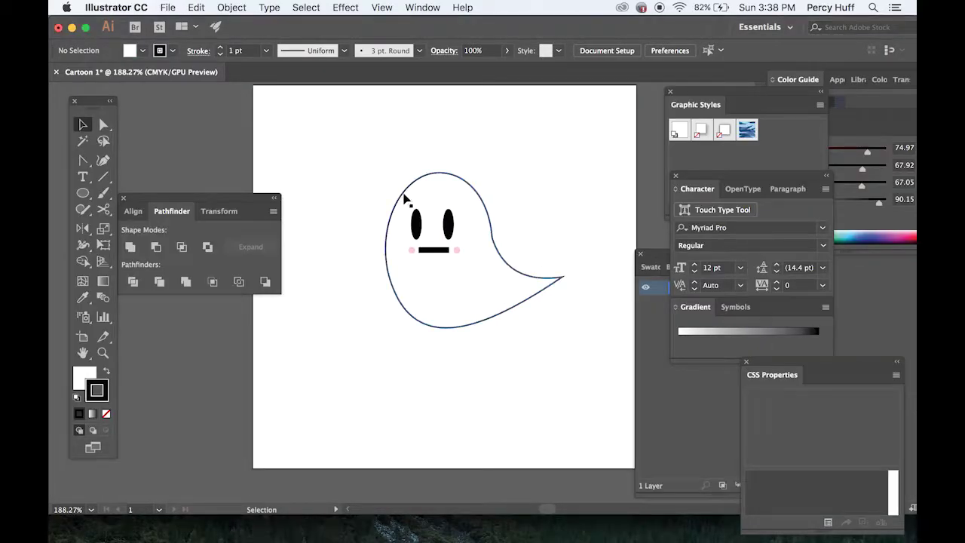
key(super+a)
key(a)
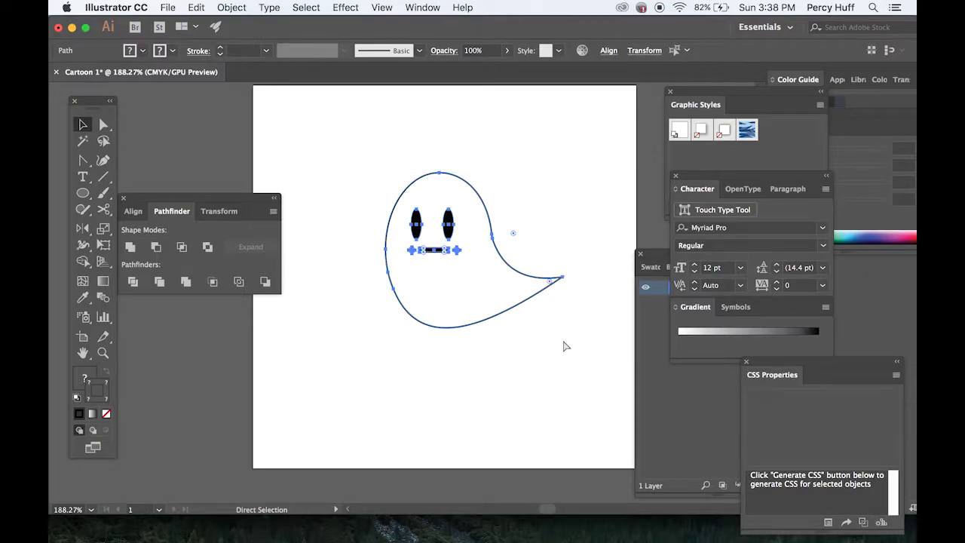
key(super+c)
key(super+v)
drag(405, 141, 513, 368)
drag(517, 270, 592, 272)
scroll(411, 313, left, 5)
scroll(412, 313, up, 2)
drag(396, 269, 520, 362)
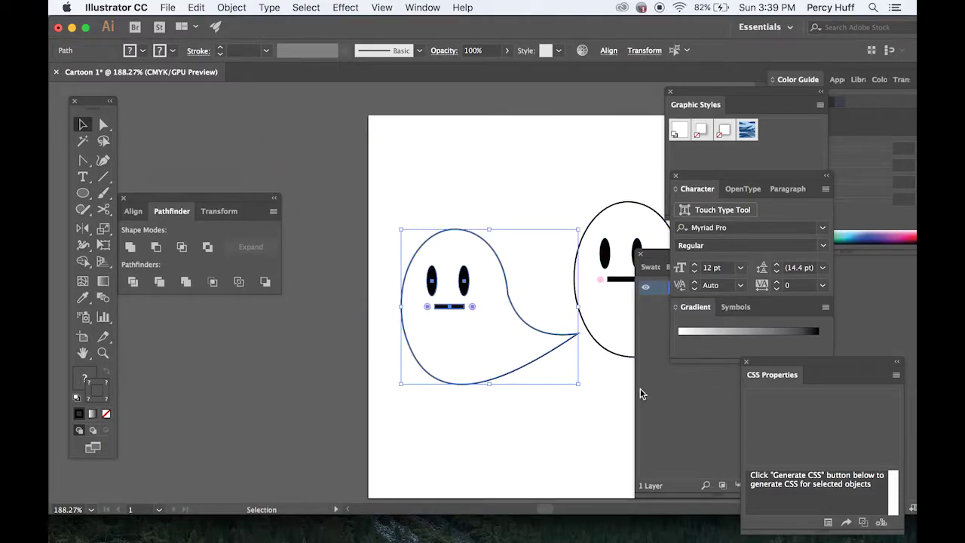
scroll(539, 398, right, 5)
scroll(540, 398, down, 1)
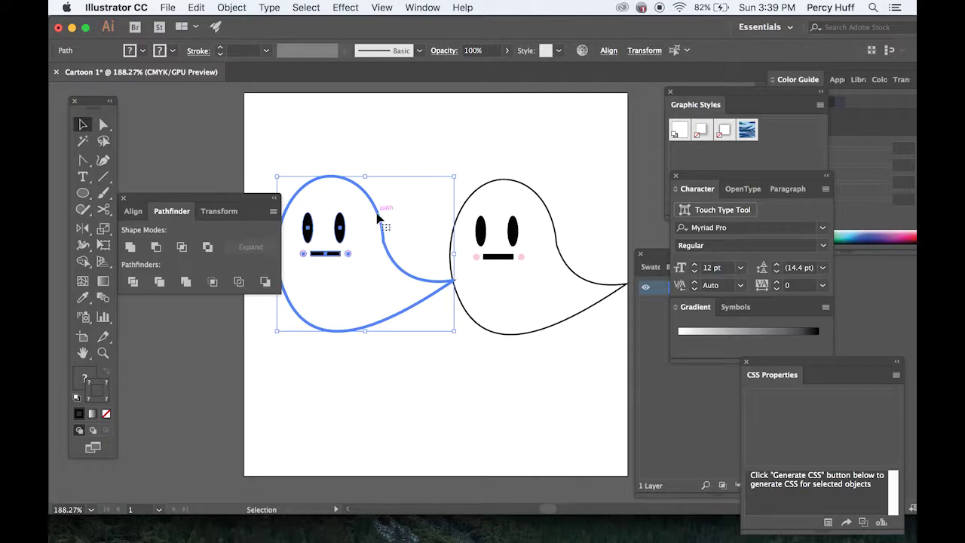
Move the left ghost down and slightly right so it sits diagonally below the other ghost, and deselect it
drag(376, 217, 379, 301)
click(407, 225)
scroll(407, 226, left, 1)
scroll(407, 225, down, 1)
click(409, 361)
drag(412, 332, 433, 332)
click(540, 402)
click(461, 351)
click(521, 385)
Draw a straight-edged, slanted arm with the Pen tool, starting and ending on the left outline of the upper ghost's body
scroll(497, 373, right, 3)
scroll(497, 373, down, 1)
scroll(489, 368, up, 10)
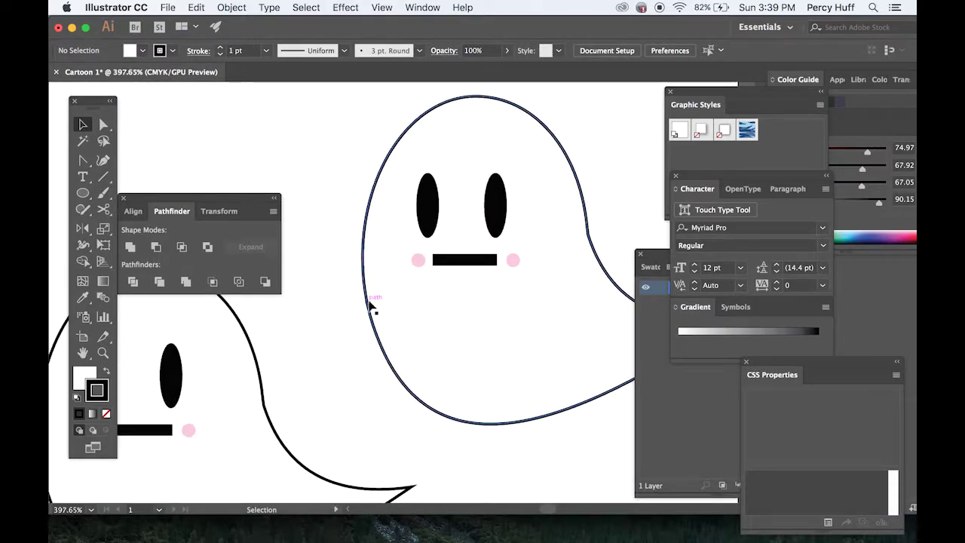
key(p)
scroll(370, 308, down, 2)
scroll(370, 307, left, 1)
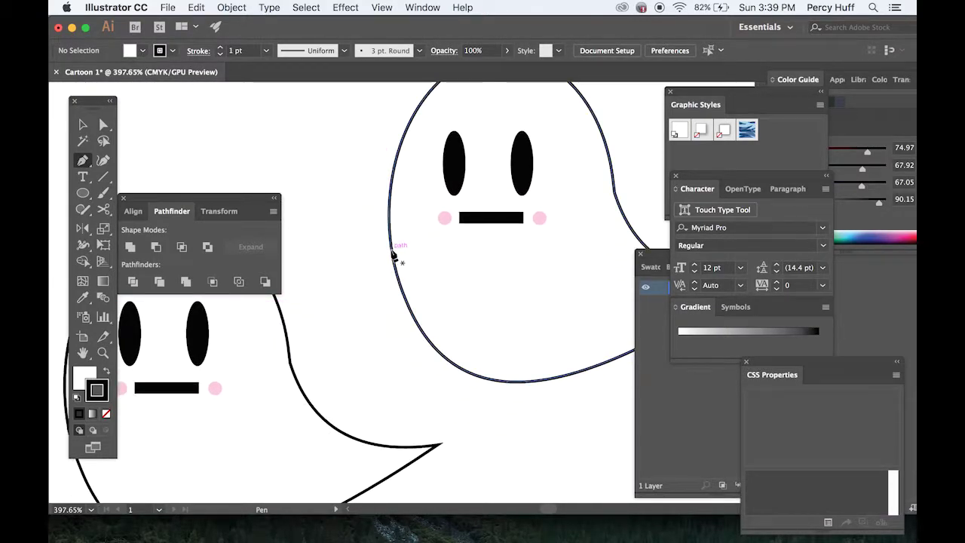
click(388, 228)
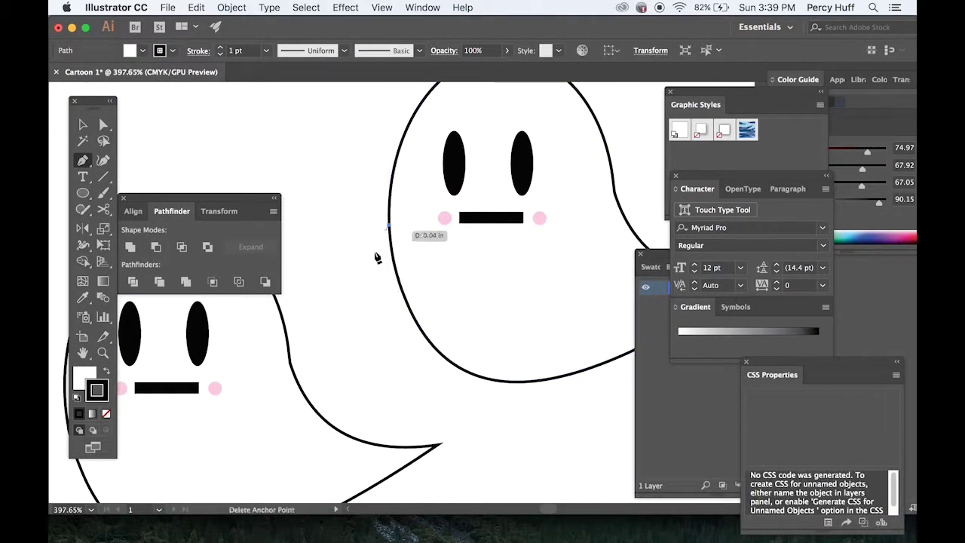
click(347, 288)
key(super+z)
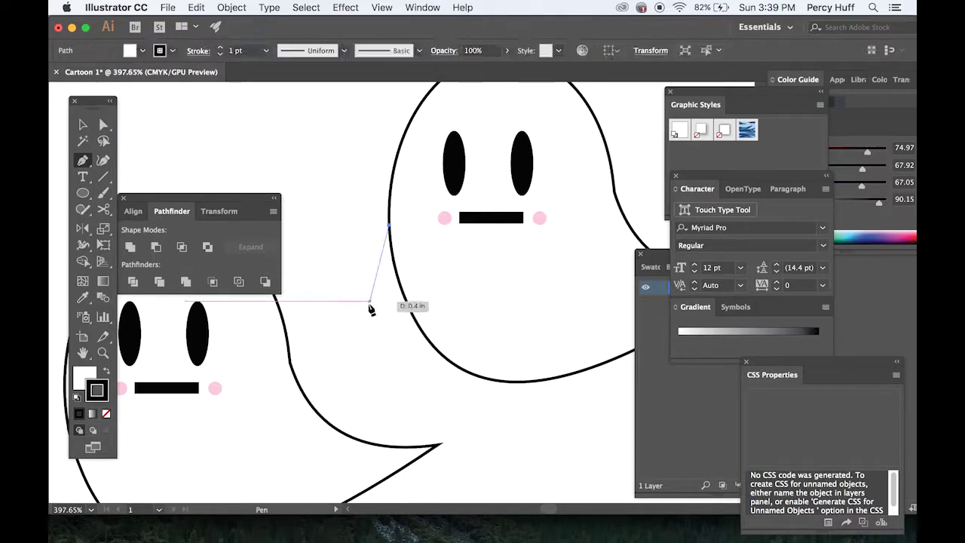
drag(343, 306, 366, 313)
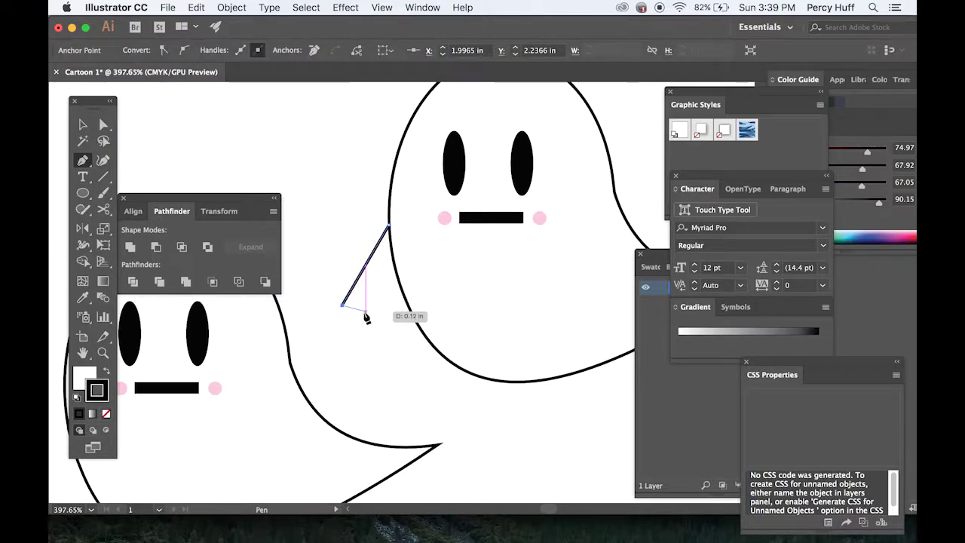
click(366, 313)
click(391, 251)
click(83, 124)
key(super+c)
key(super+v)
key(super+z)
Copy and paste the upper ghost's arm, and place the copy inside the right side of its body
click(325, 233)
drag(326, 234, 377, 338)
key(super+c)
key(super+v)
drag(414, 302, 571, 297)
Adjust the lower open end of the copied arm inside the upper ghost's body, moving that anchor slightly up and right
click(104, 124)
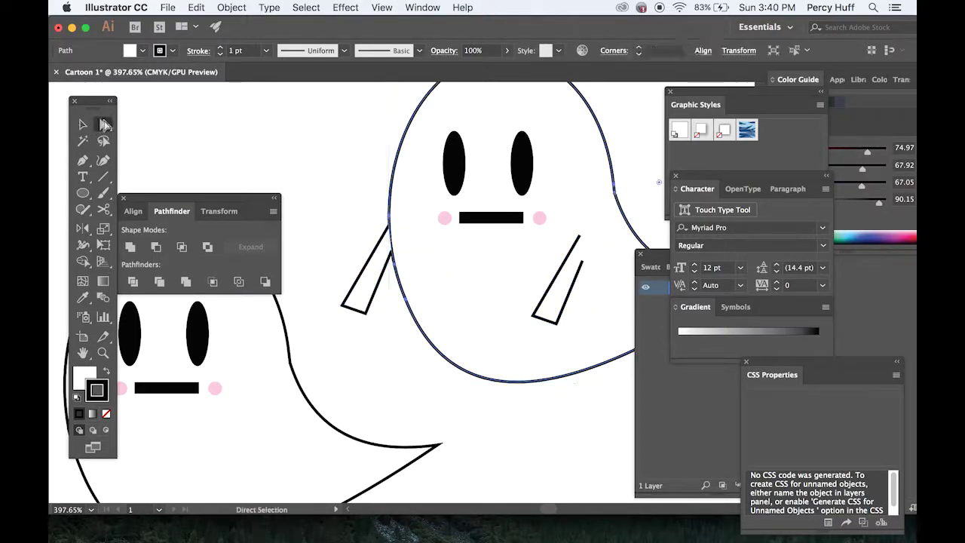
mouse_move(583, 264)
mouse_down()
mouse_move(585, 243)
mouse_move(593, 249)
mouse_up()
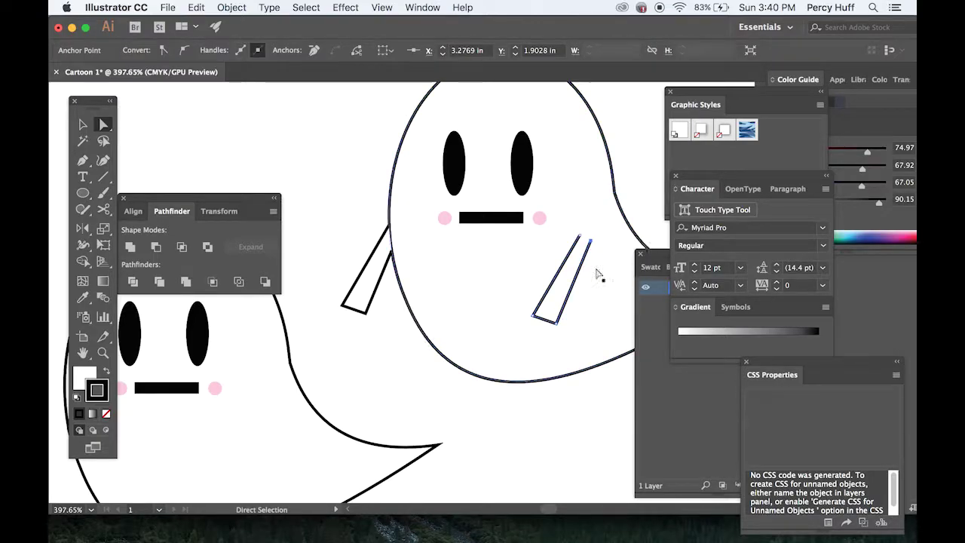
click(82, 124)
click(104, 124)
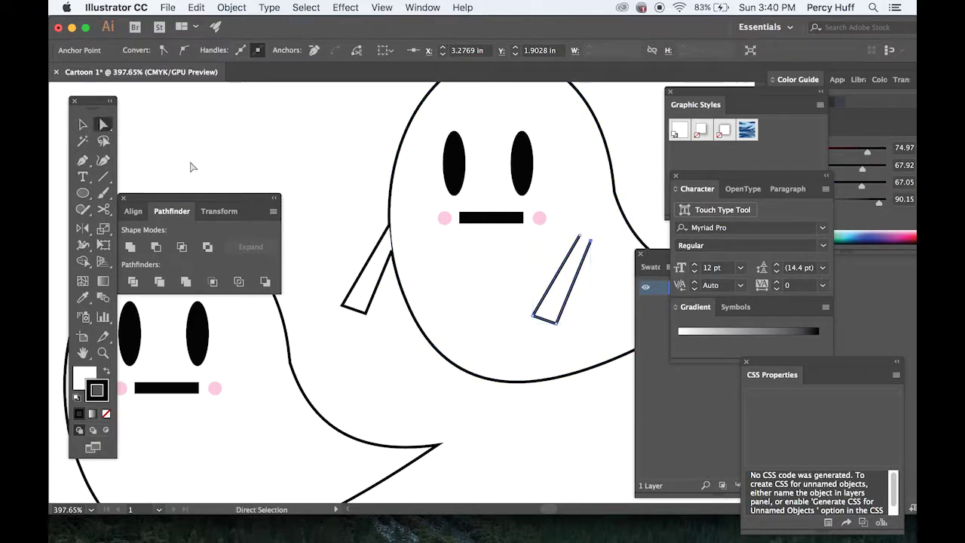
Copy and paste the upper ghost's inner arm, and place the copy against the left outline of the lower ghost
scroll(307, 208, up, 5)
scroll(486, 301, down, 10)
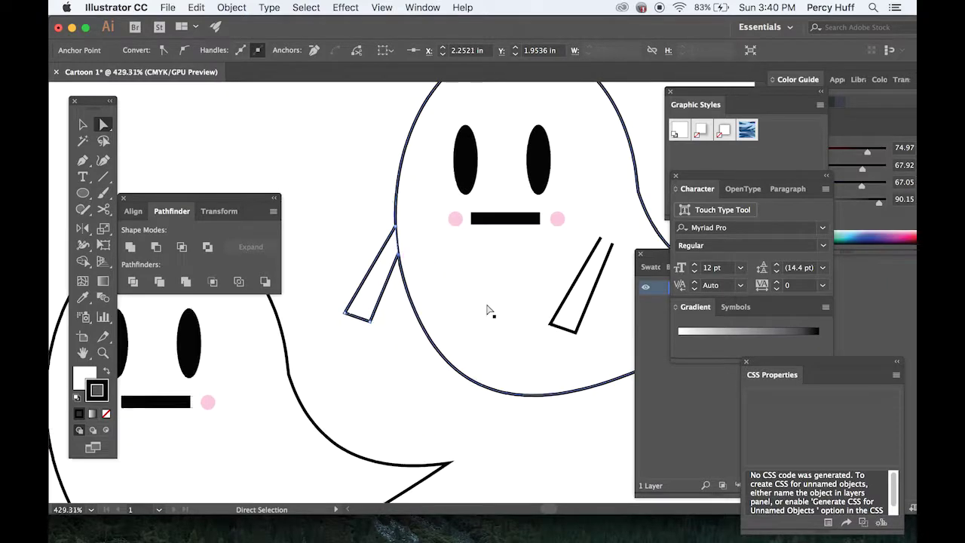
key(v)
click(581, 245)
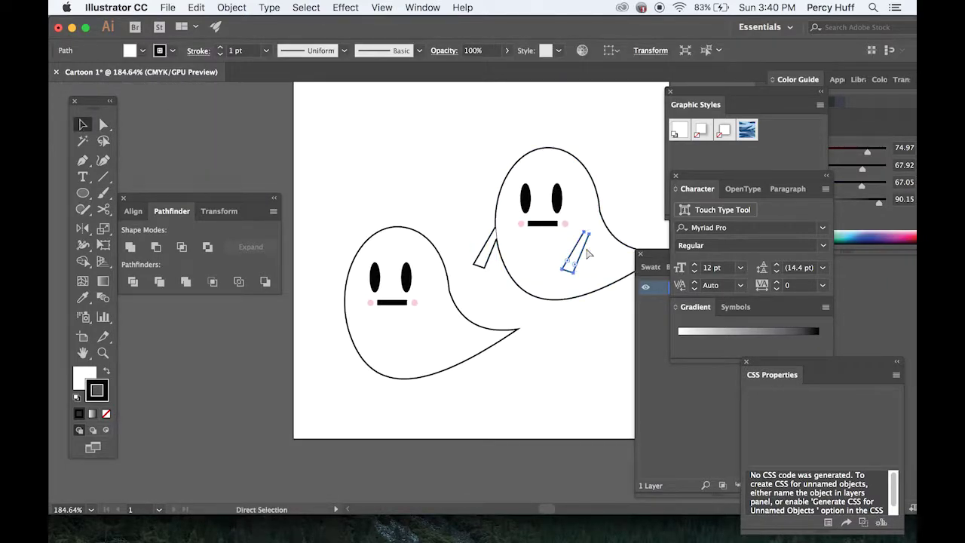
key(ctrl+c)
key(ctrl+v)
drag(410, 294, 336, 333)
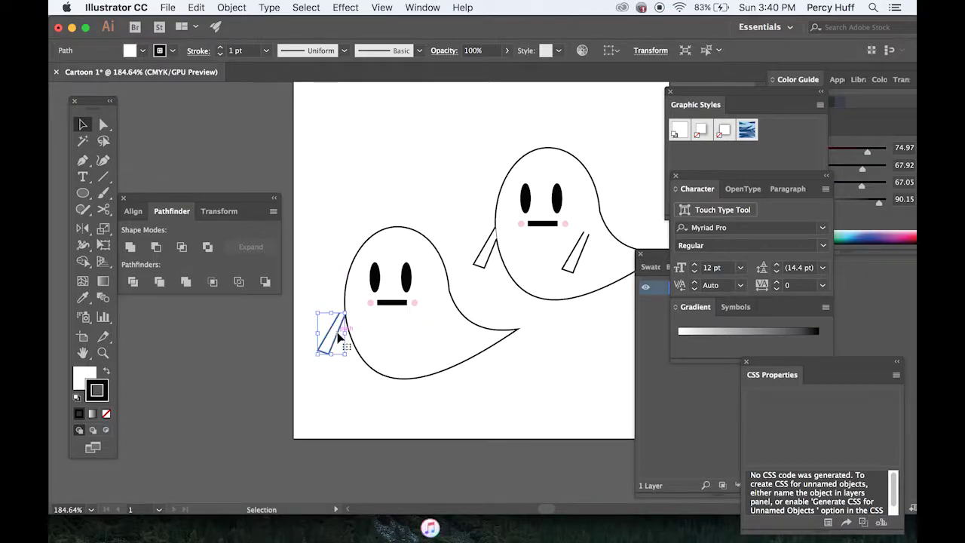
Extend the open end of the lower ghost's left arm into its body, and rotate the arm so it points up and outward
scroll(336, 332, up, 5)
key(a)
drag(344, 288, 357, 273)
click(83, 125)
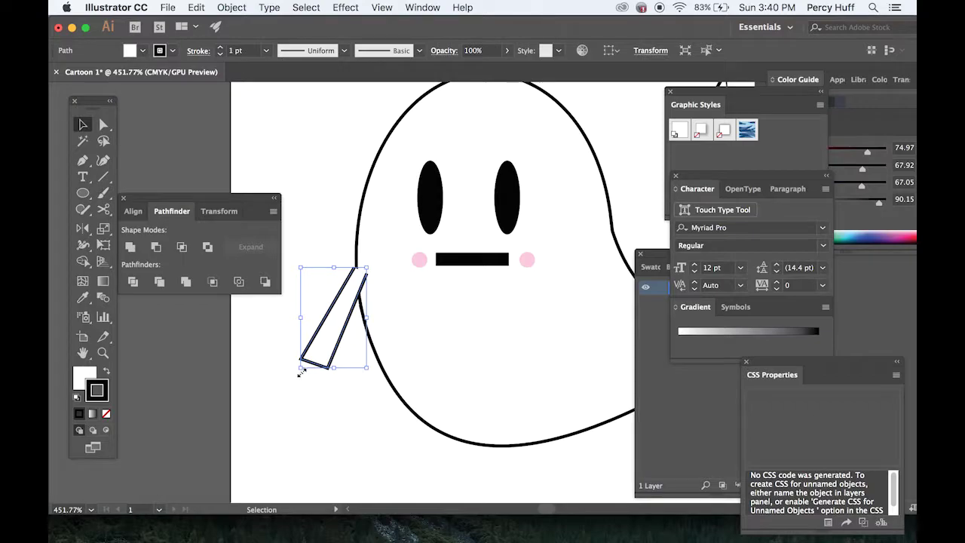
drag(297, 374, 279, 270)
drag(331, 306, 309, 238)
scroll(332, 348, down, 4)
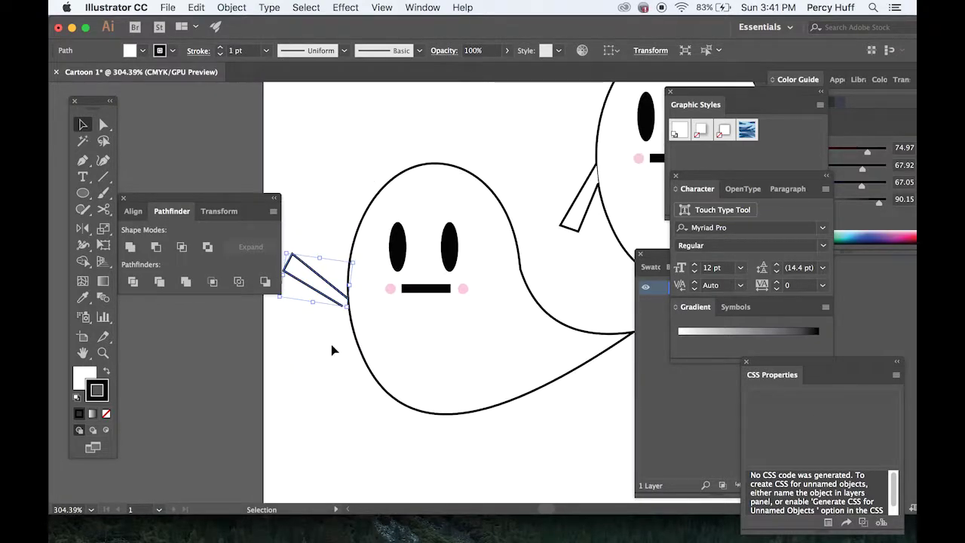
Copy and paste the raised left arm, and place the copy over the right outline of the lower ghost
key(super+c)
key(super+v)
drag(530, 337, 537, 271)
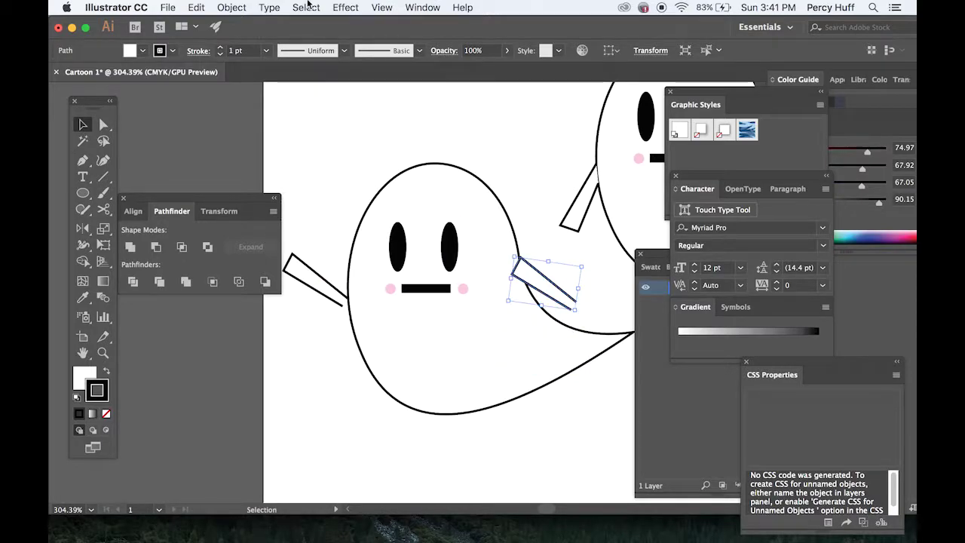
Reflect the lower ghost's right arm across the vertical axis with the preview on, and deselect it
click(345, 7)
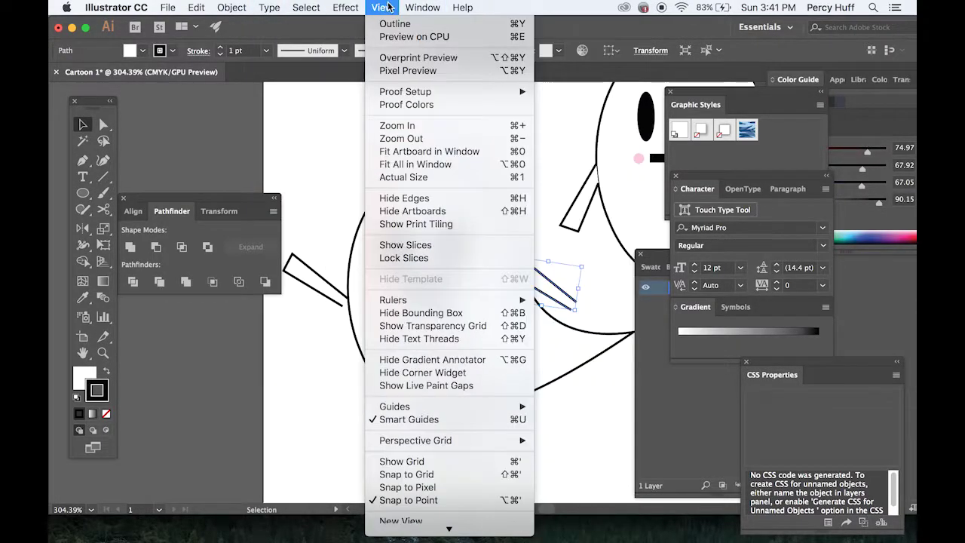
mouse_move(250, 24)
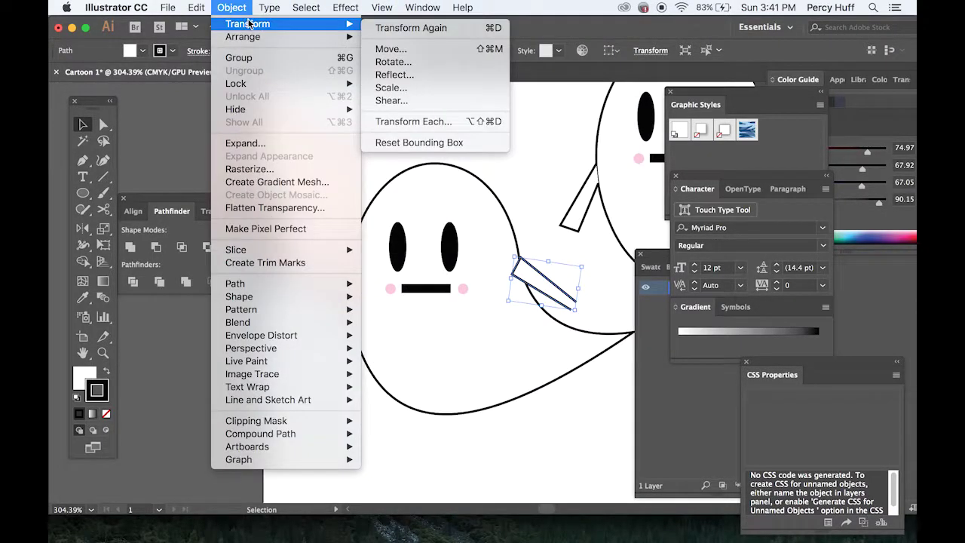
click(416, 77)
click(194, 437)
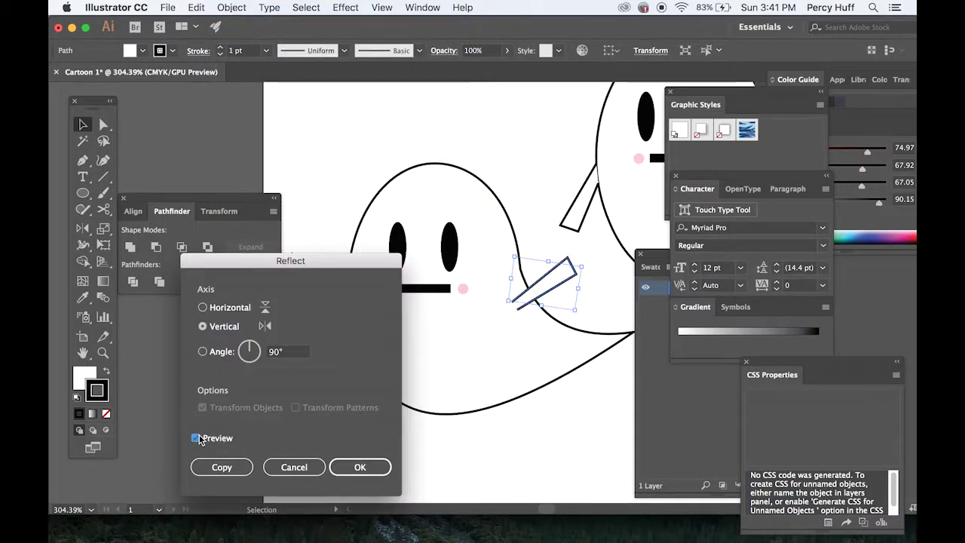
click(381, 464)
click(606, 309)
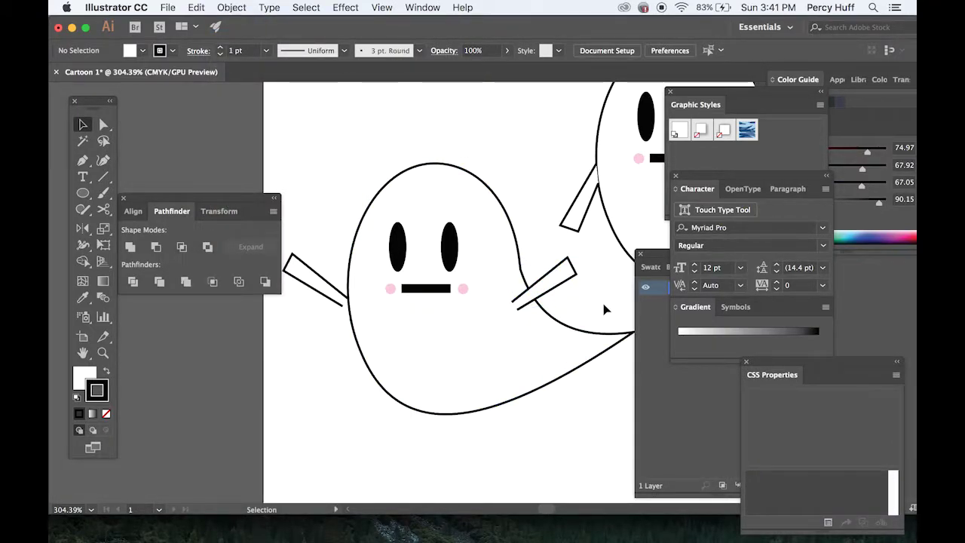
Move the lower open anchor of the lower ghost's left arm onto the body outline
scroll(570, 313, down, 1)
scroll(568, 312, up, 5)
scroll(366, 347, left, 5)
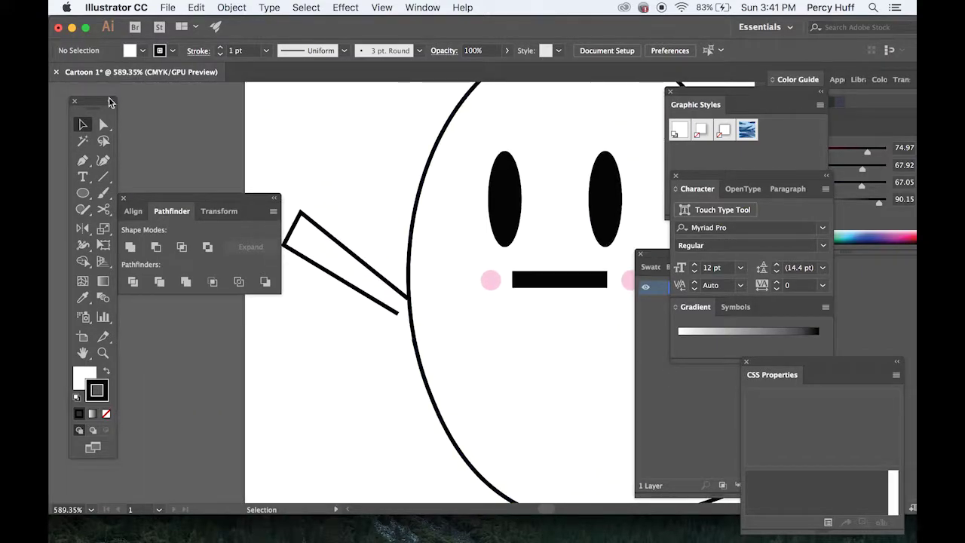
click(104, 124)
click(409, 320)
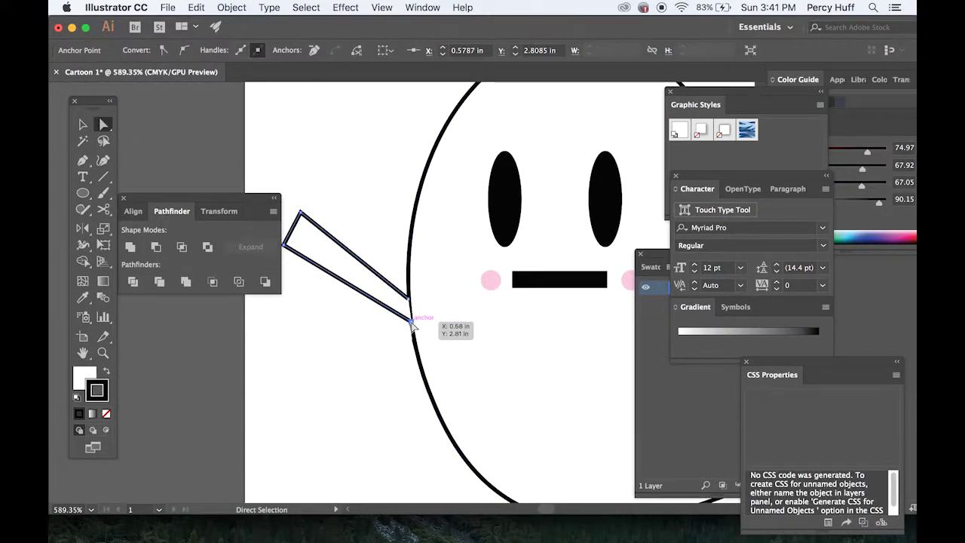
scroll(412, 326, down, 3)
scroll(412, 330, right, 5)
click(83, 124)
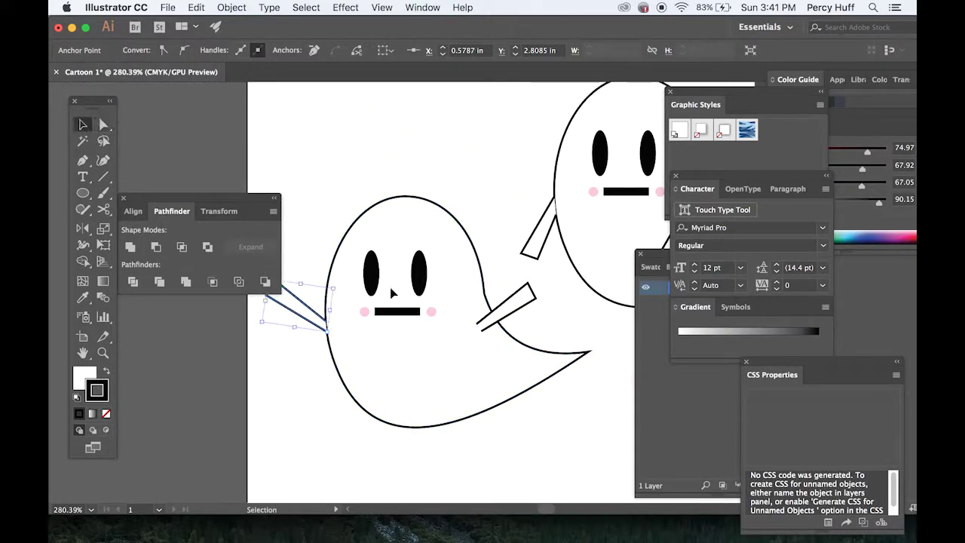
Curve the bottom edge of the lower ghost's mouth into an open smile with the Anchor Point tool, and deselect it
click(498, 193)
key(shift+c)
scroll(334, 373, up, 2)
scroll(452, 302, up, 2)
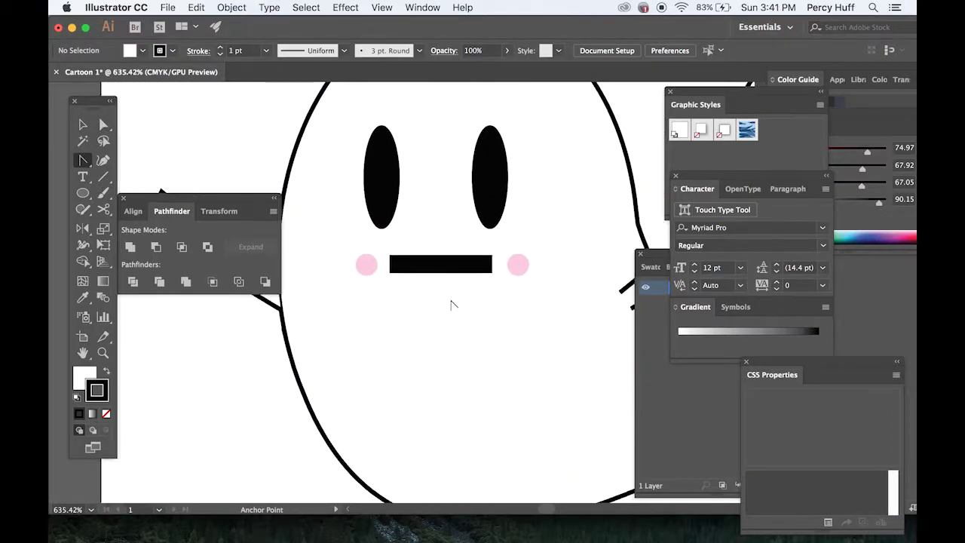
drag(441, 276, 465, 318)
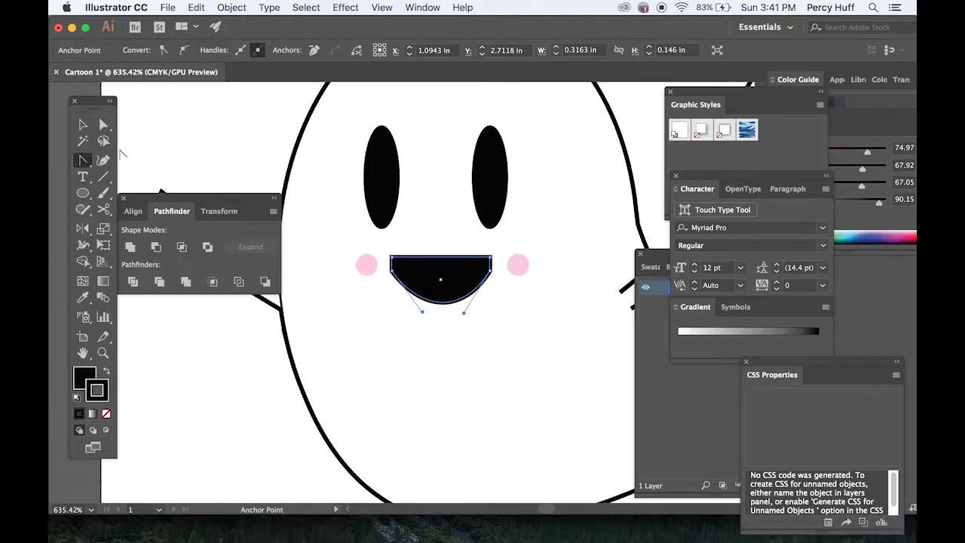
click(83, 124)
click(343, 458)
Round the outer end of the lower ghost's right arm with the Anchor Point tool
scroll(349, 388, down, 4)
scroll(432, 390, up, 1)
scroll(470, 313, up, 3)
key(shift+c)
drag(560, 307, 578, 317)
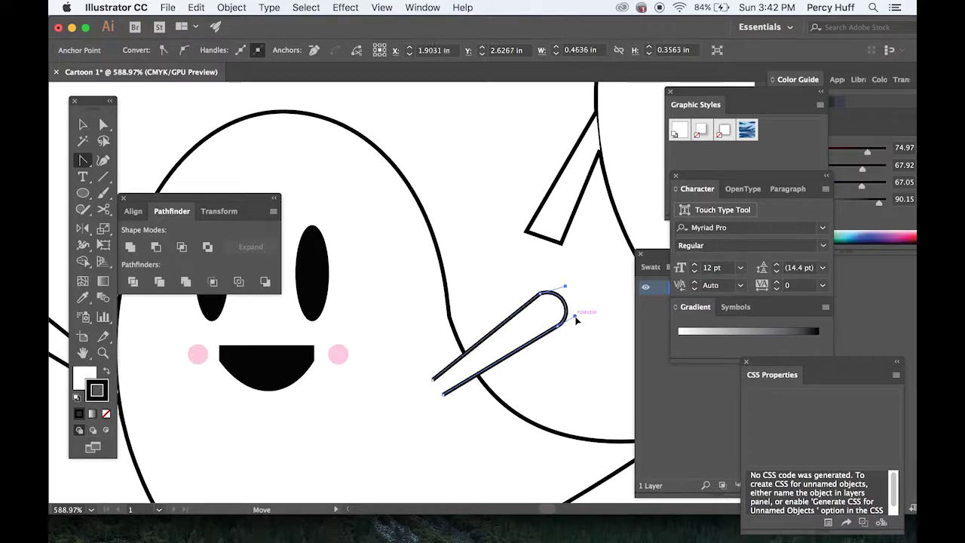
click(83, 125)
Round the outer end of the lower ghost's left arm into a curved hand
scroll(261, 164, left, 8)
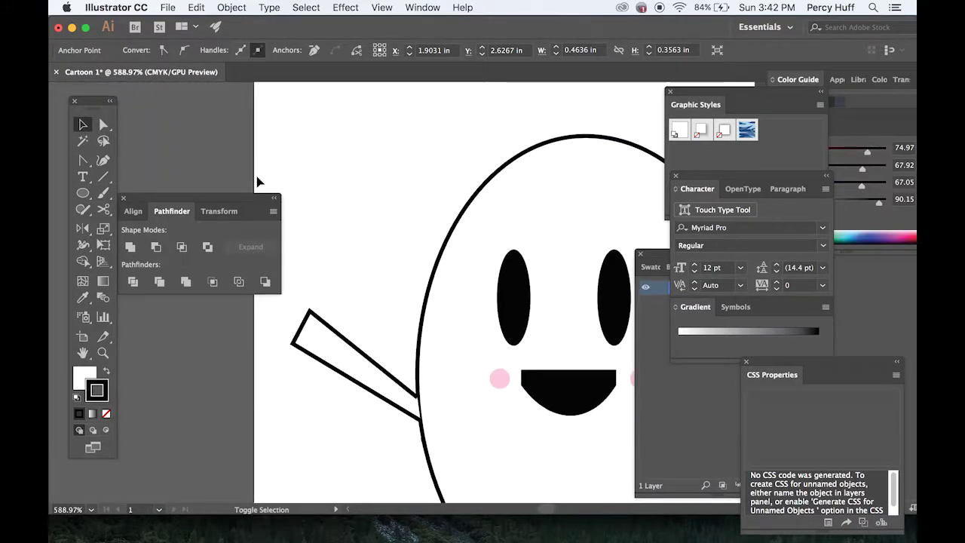
key(shift+c)
drag(301, 329, 295, 307)
Round the bottom end of the upper ghost's left arm with the Anchor Point tool
scroll(291, 333, down, 8)
scroll(362, 316, right, 3)
scroll(427, 306, up, 8)
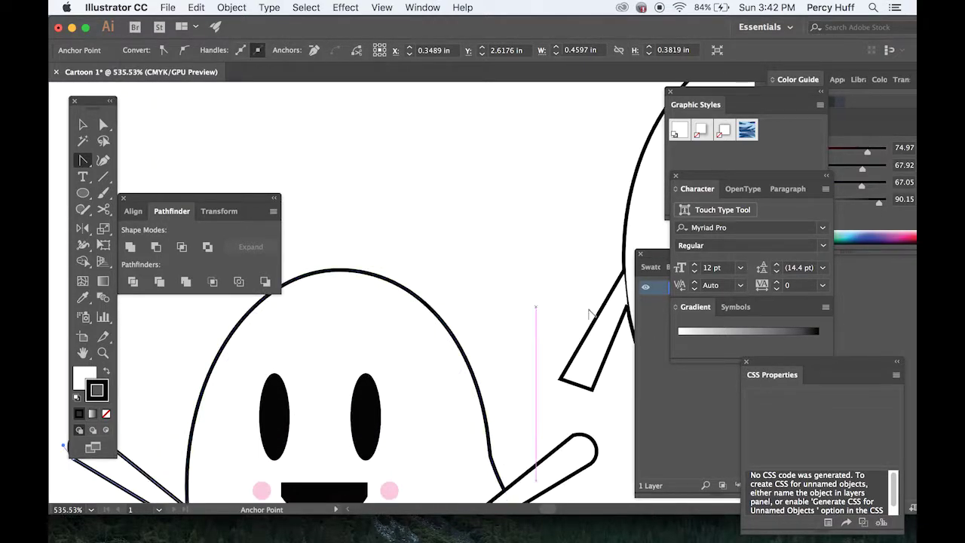
scroll(590, 312, right, 4)
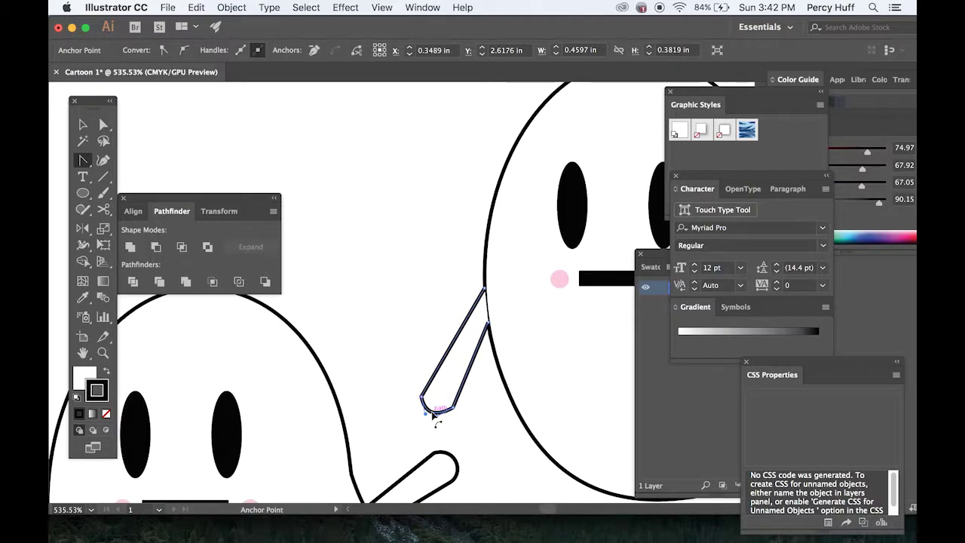
mouse_move(436, 419)
mouse_down()
mouse_move(419, 417)
mouse_move(444, 424)
mouse_up()
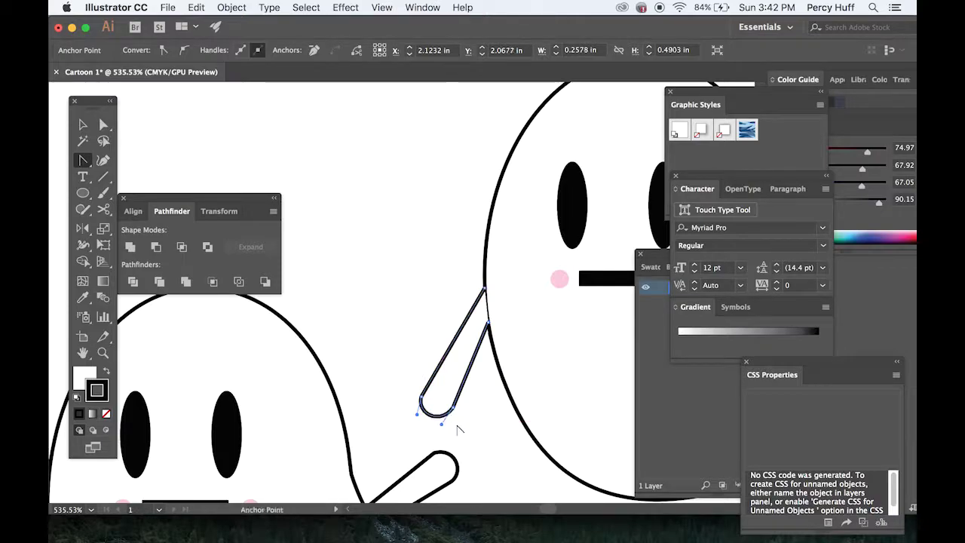
Round the bottom end of the arm inside the upper ghost's body to match its other arm
scroll(532, 403, right, 5)
drag(505, 425, 515, 447)
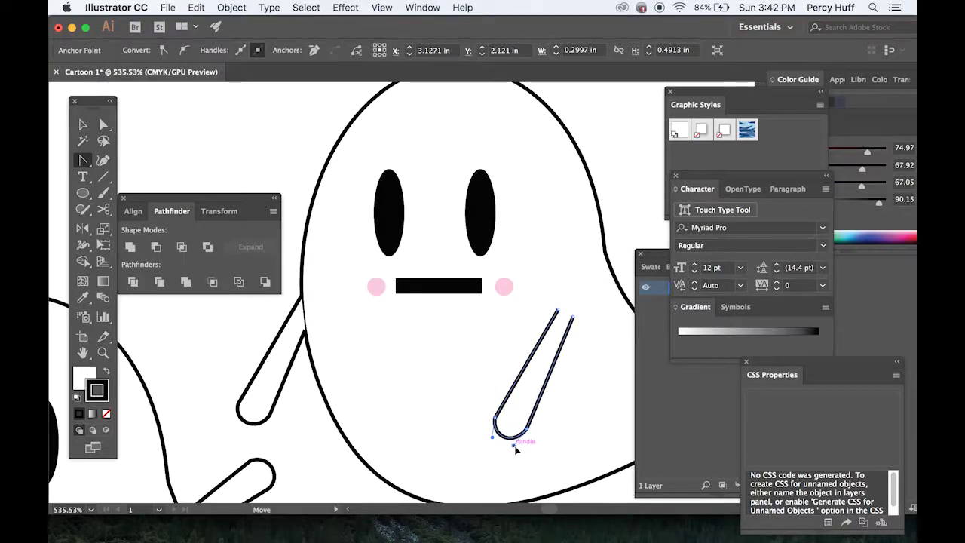
scroll(519, 463, down, 10)
scroll(519, 463, up, 2)
scroll(518, 463, down, 2)
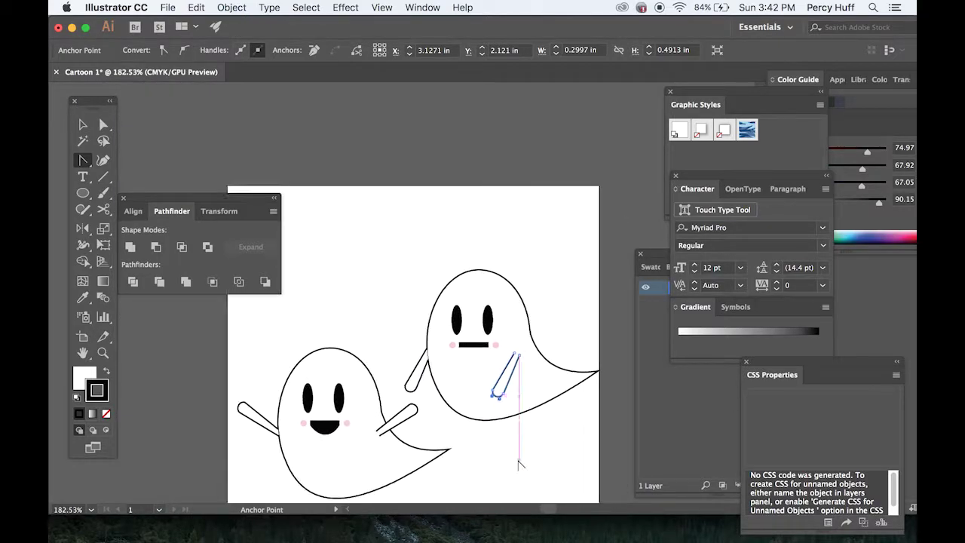
Try twice to unite the upper ghost's body and left arm with Pathfinder, undoing each attempt
click(83, 122)
click(425, 244)
click(440, 360)
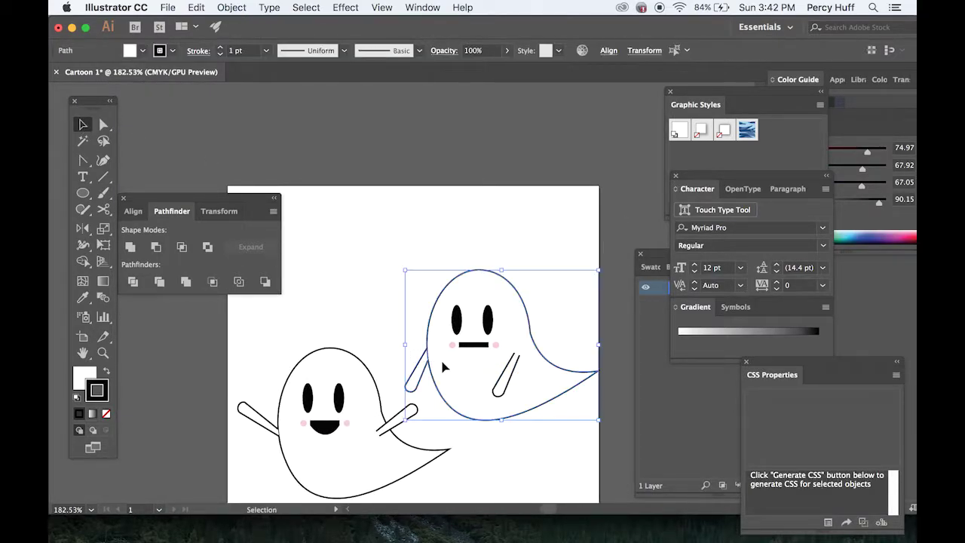
click(133, 247)
click(316, 220)
key(super+z)
scroll(439, 280, up, 2)
key(v)
click(366, 271)
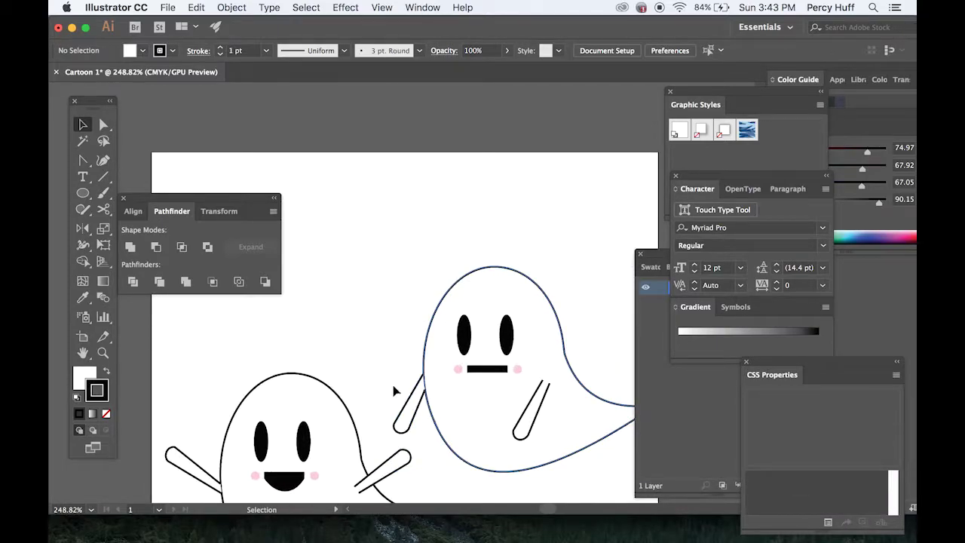
click(430, 387)
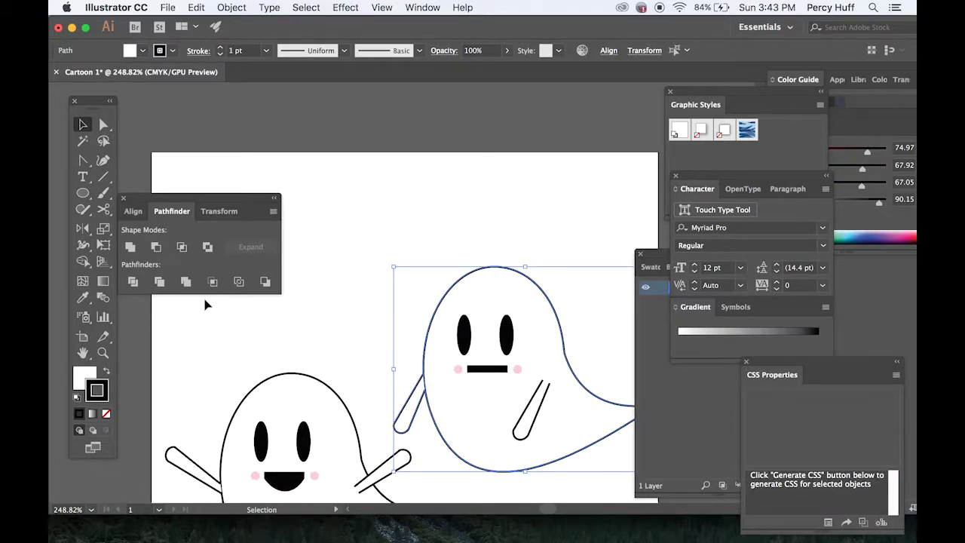
click(129, 249)
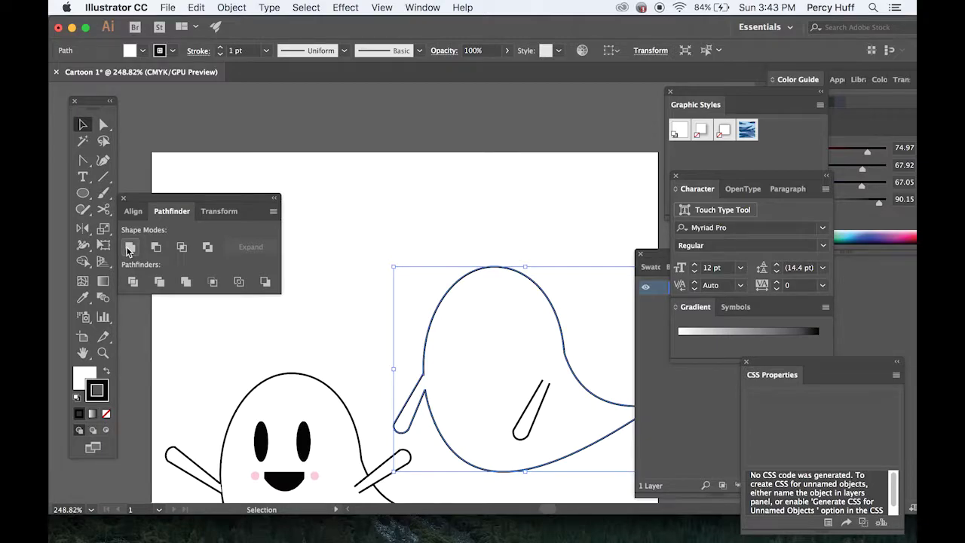
click(356, 291)
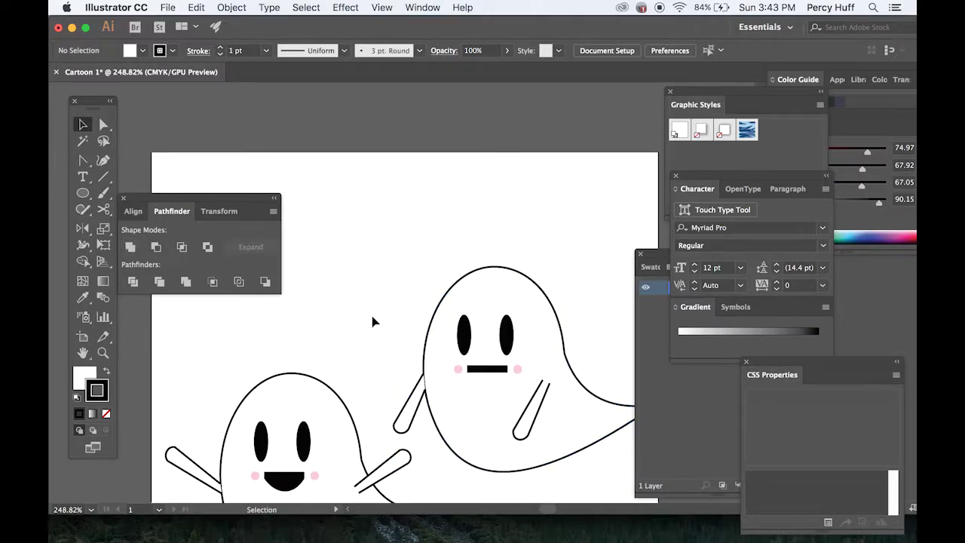
Unite the upper ghost's body and left arm into one shape with Pathfinder, and deselect it
scroll(372, 322, down, 2)
scroll(373, 322, right, 2)
mouse_move(369, 375)
mouse_down()
mouse_move(369, 384)
mouse_move(384, 366)
mouse_up()
drag(323, 330, 384, 359)
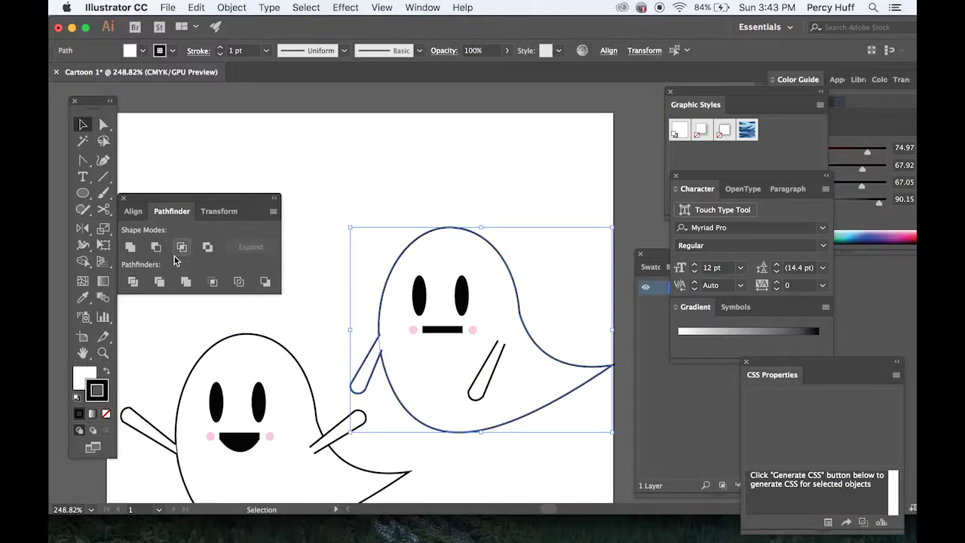
click(129, 247)
click(317, 278)
Try moving the united body of the upper ghost down away from its eyes, and undo the move
drag(508, 261, 503, 348)
click(486, 275)
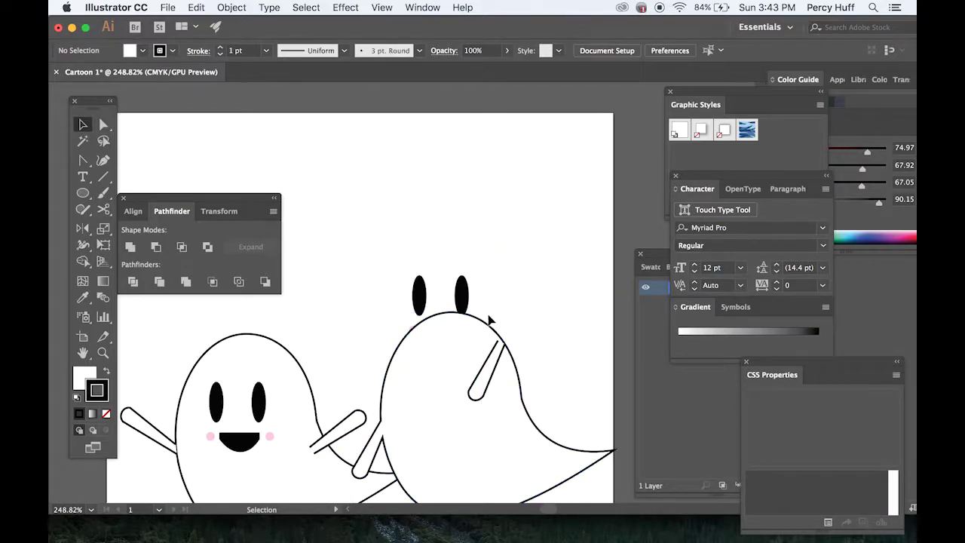
key(super+z)
Move the whole upper ghost up slightly, isolate its united body and move that down clear of the face, and exit isolation
click(501, 351)
drag(401, 228, 507, 391)
drag(513, 305, 513, 272)
double_click(464, 265)
click(514, 225)
drag(481, 225, 480, 353)
click(471, 254)
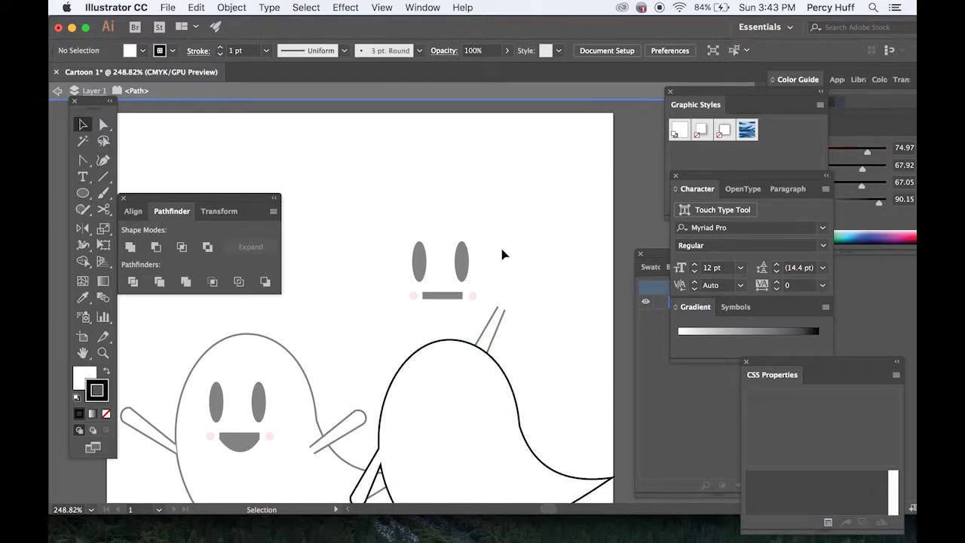
key(Escape)
Bring the upper ghost's face parts and separate right arm to the front
drag(393, 239, 523, 332)
click(232, 7)
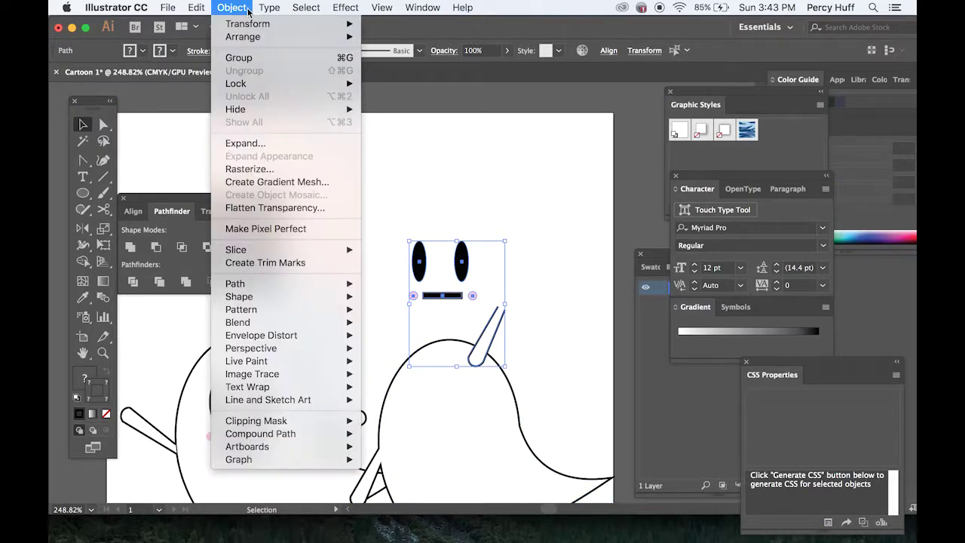
mouse_move(260, 38)
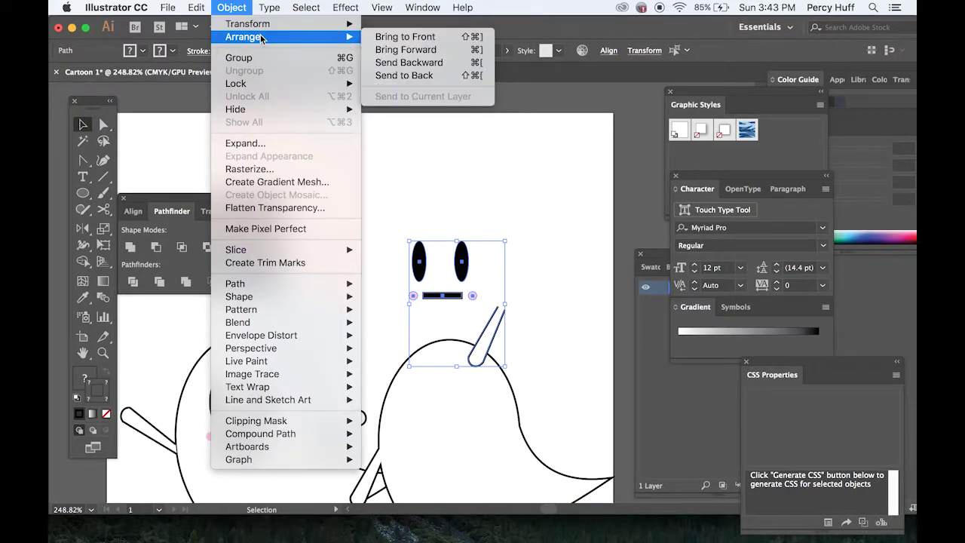
click(404, 36)
Try moving the upper ghost's body up over its face in isolation mode, and undo the move
double_click(487, 357)
drag(487, 356, 481, 217)
click(525, 218)
click(492, 247)
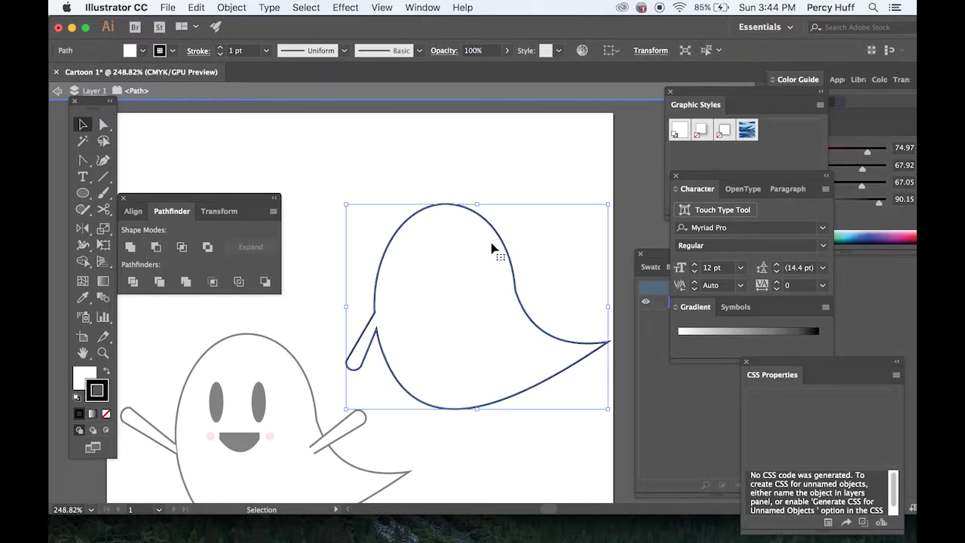
key(super+z)
Send the upper ghost's united body to the back and move it up behind its face and right arm
click(535, 265)
drag(499, 365, 498, 341)
click(461, 289)
click(457, 353)
click(269, 7)
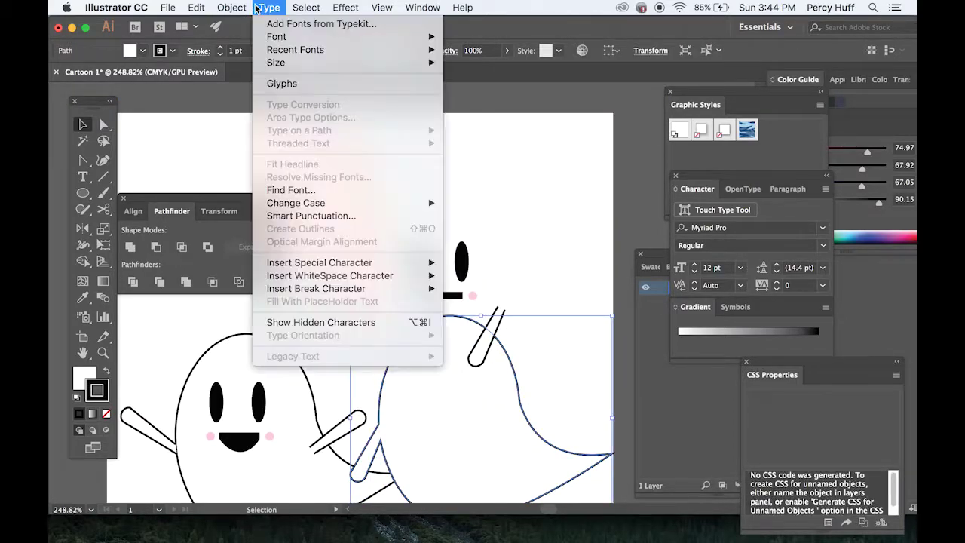
mouse_move(231, 8)
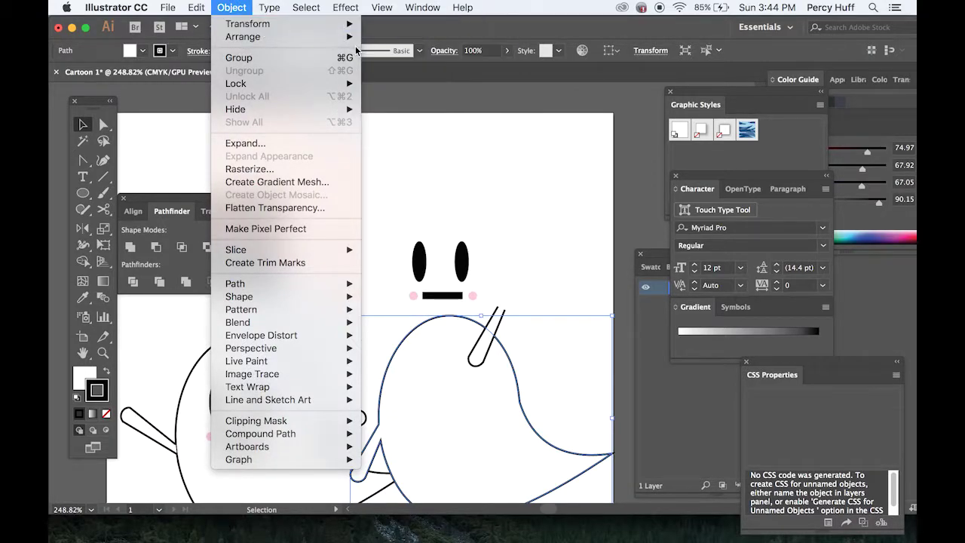
mouse_move(257, 36)
click(405, 74)
drag(468, 333, 485, 221)
click(480, 159)
Try twice to unite the lower ghost's body and left arm with Pathfinder, undoing each attempt
scroll(480, 159, down, 3)
scroll(480, 159, left, 5)
scroll(399, 189, down, 4)
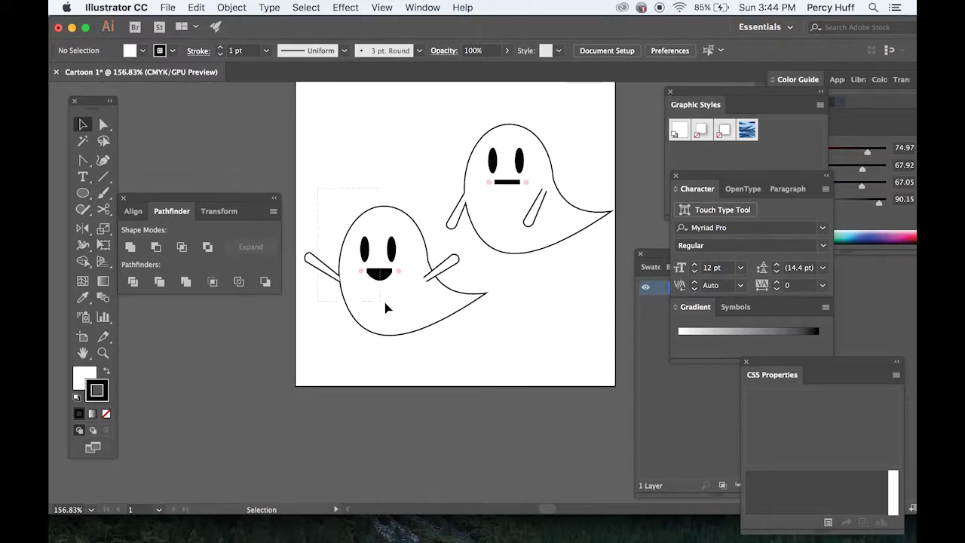
click(367, 307)
click(308, 205)
click(371, 325)
click(131, 248)
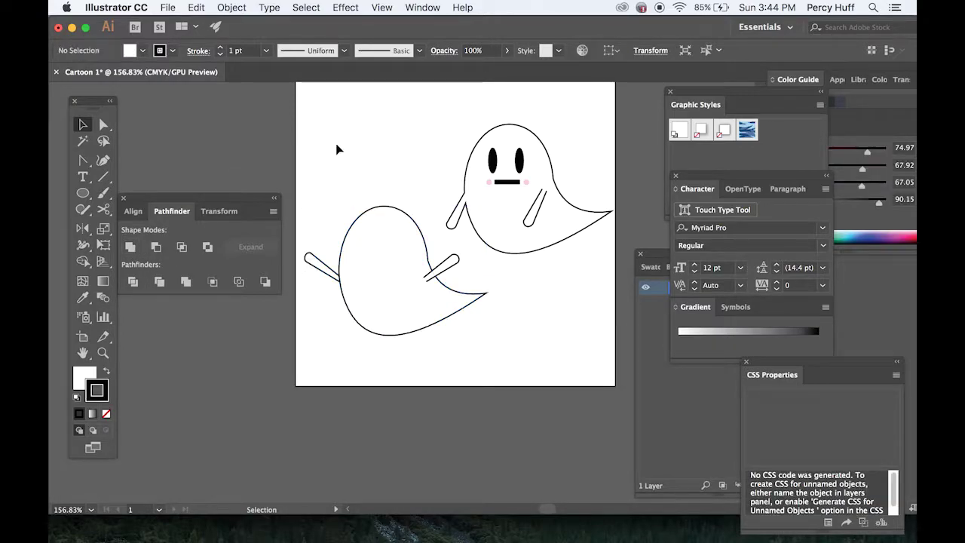
click(337, 161)
key(super+z)
scroll(337, 162, up, 4)
click(345, 243)
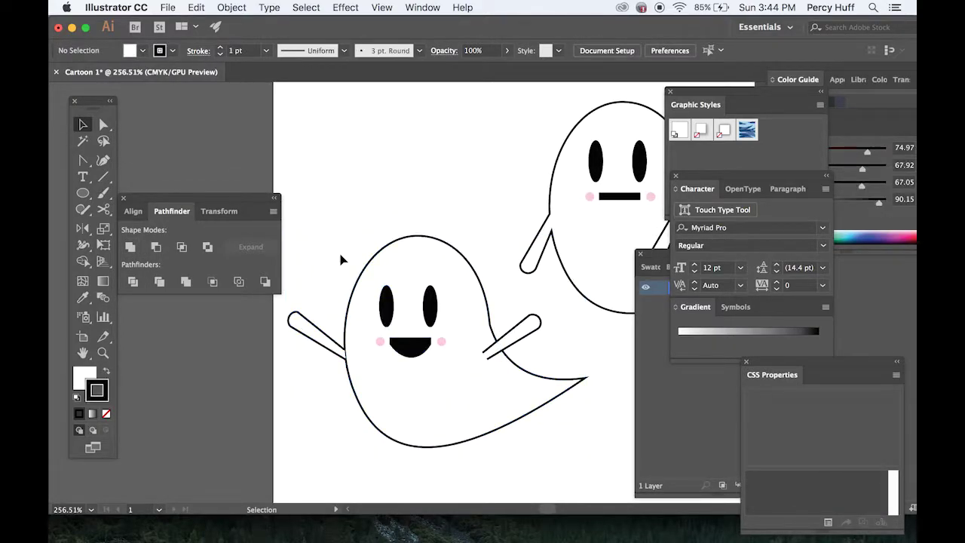
click(348, 339)
click(130, 246)
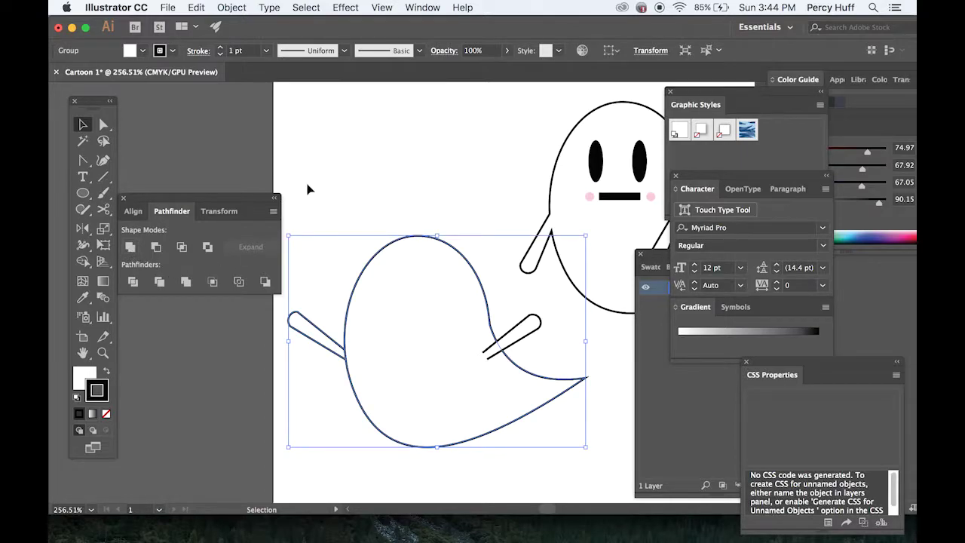
click(308, 188)
key(super+z)
Nudge the lower ghost's left arm slightly into the body and unite the two shapes with Pathfinder
click(325, 183)
drag(331, 338, 335, 339)
drag(314, 402, 359, 340)
click(129, 248)
click(282, 150)
Send the lower ghost's united body to the back, behind its face and right arm, and deselect it
click(365, 273)
click(241, 7)
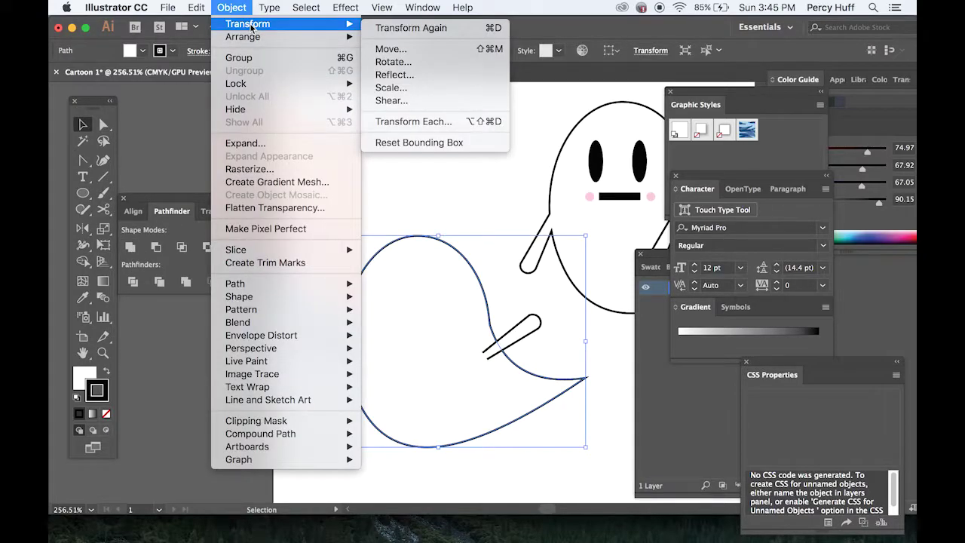
mouse_move(243, 36)
click(409, 76)
click(430, 178)
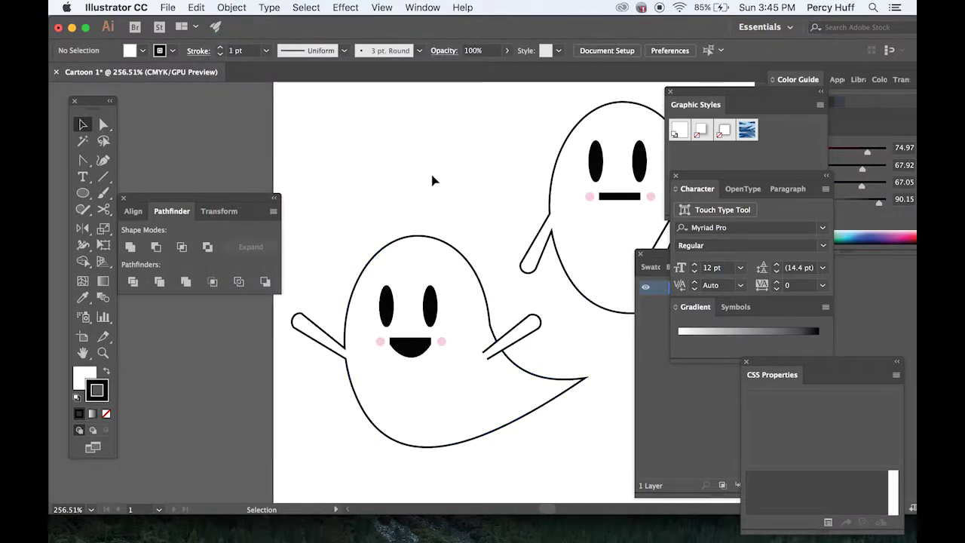
Try moving the straight-mouthed ghost's right eye and mouth separately in Cartoon 1.ai, undoing each move
key(super+0)
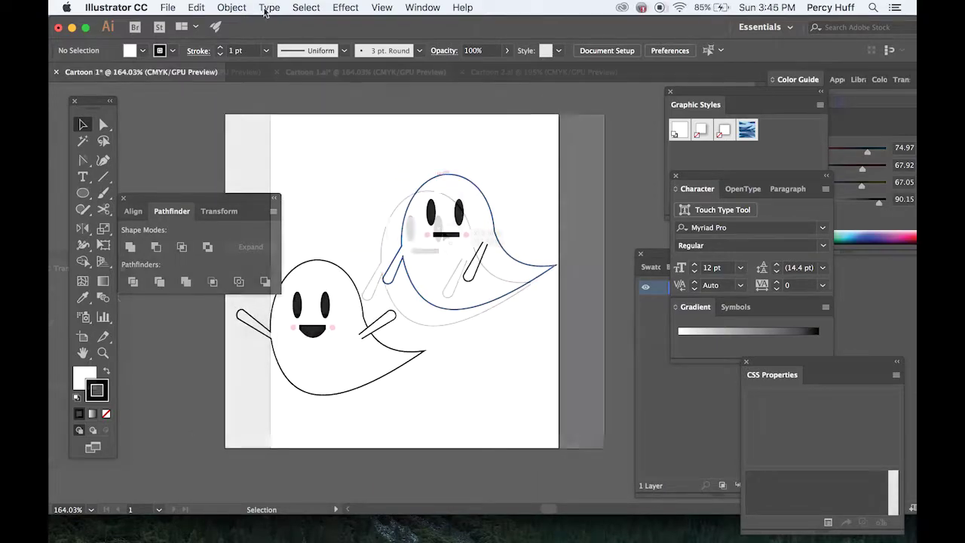
drag(439, 235, 449, 232)
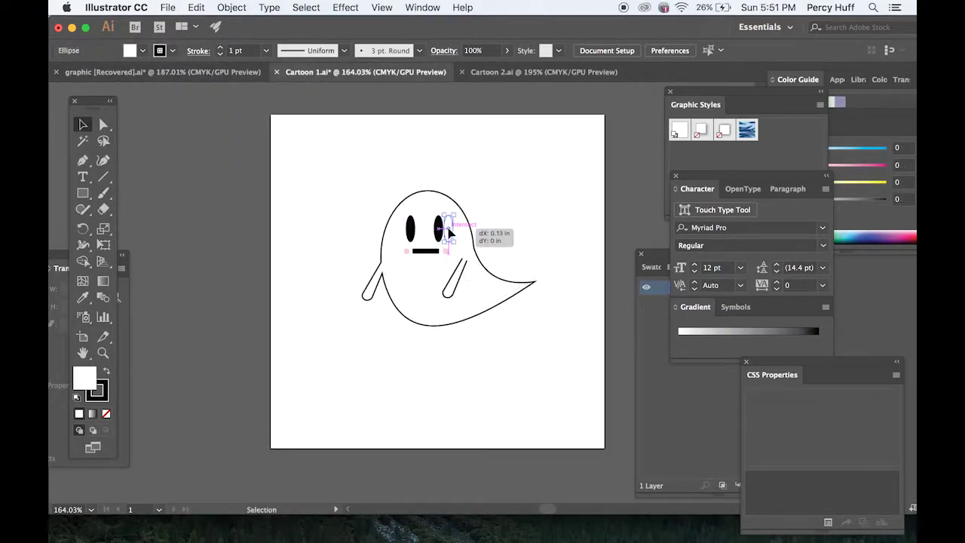
key(super+z)
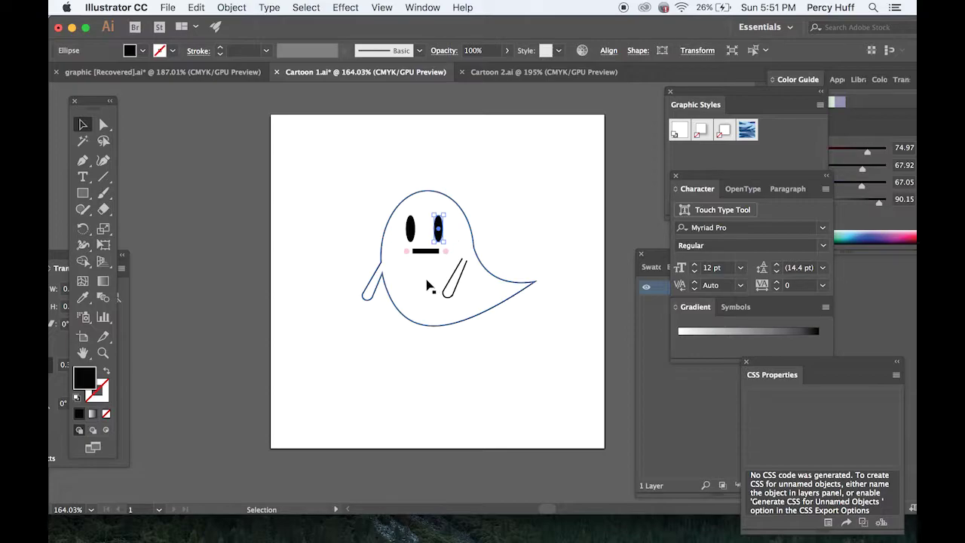
drag(424, 257, 425, 273)
key(super+z)
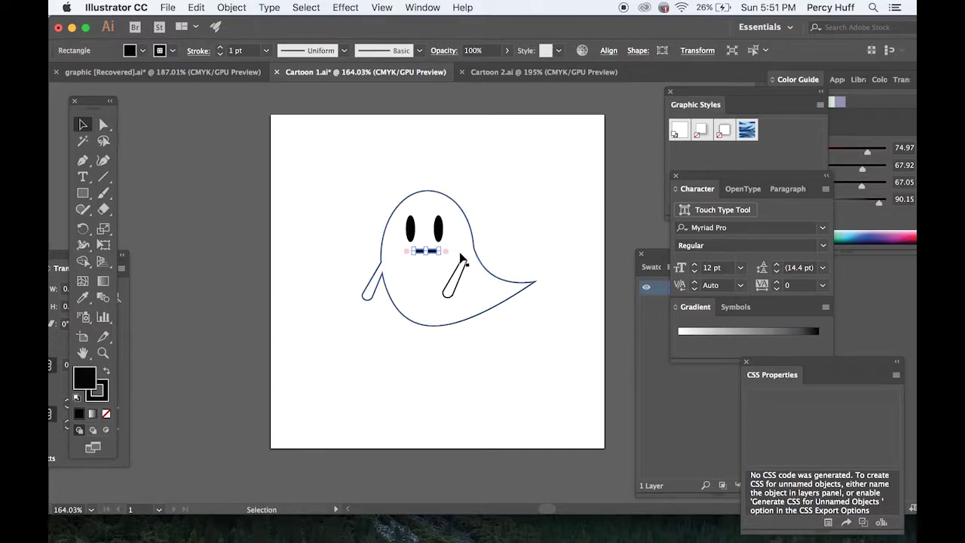
click(491, 230)
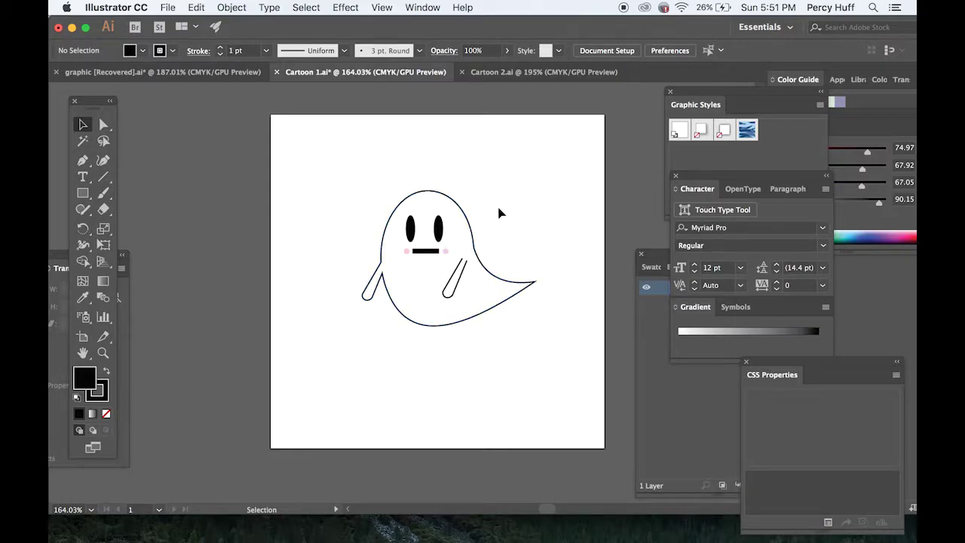
Group all parts of the straight-mouthed ghost, move the group slightly down and left, and deselect it
drag(332, 164, 573, 374)
click(232, 7)
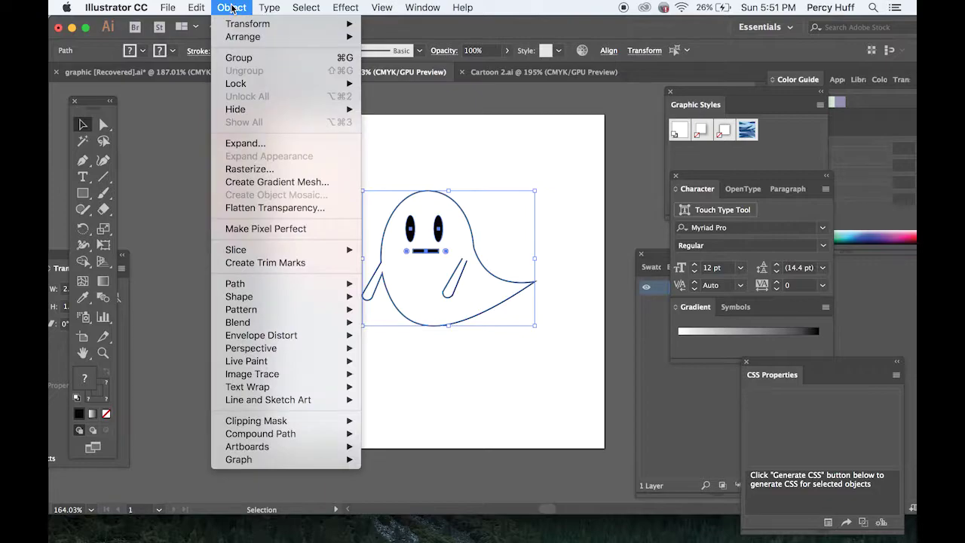
click(258, 59)
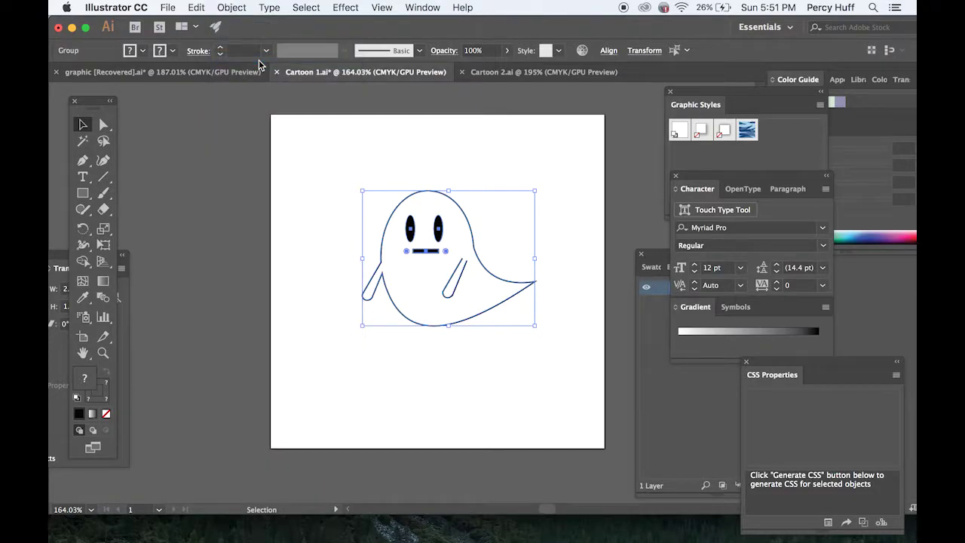
click(409, 180)
drag(453, 223, 444, 251)
click(441, 157)
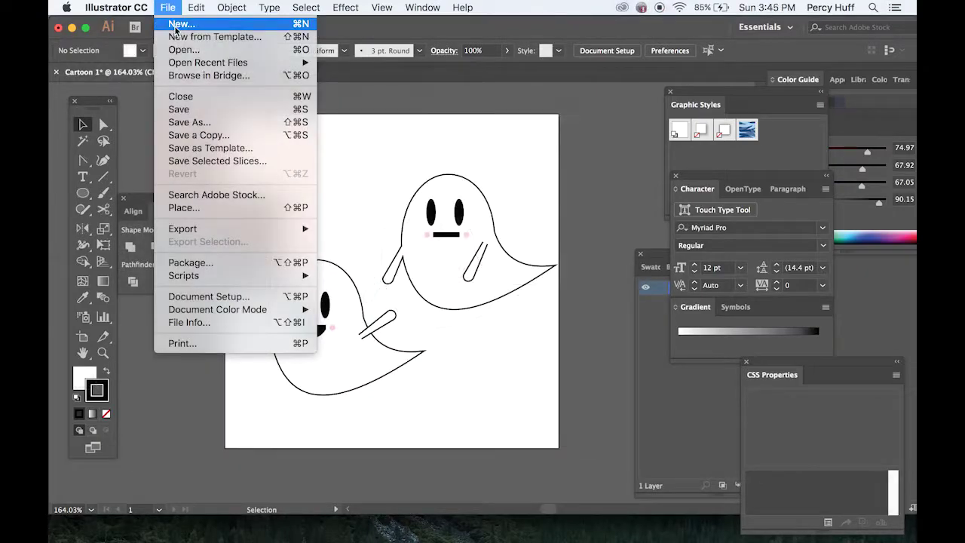
Create a new 4.17 x 4.17 inch CMYK document named Cartoon 2
click(181, 24)
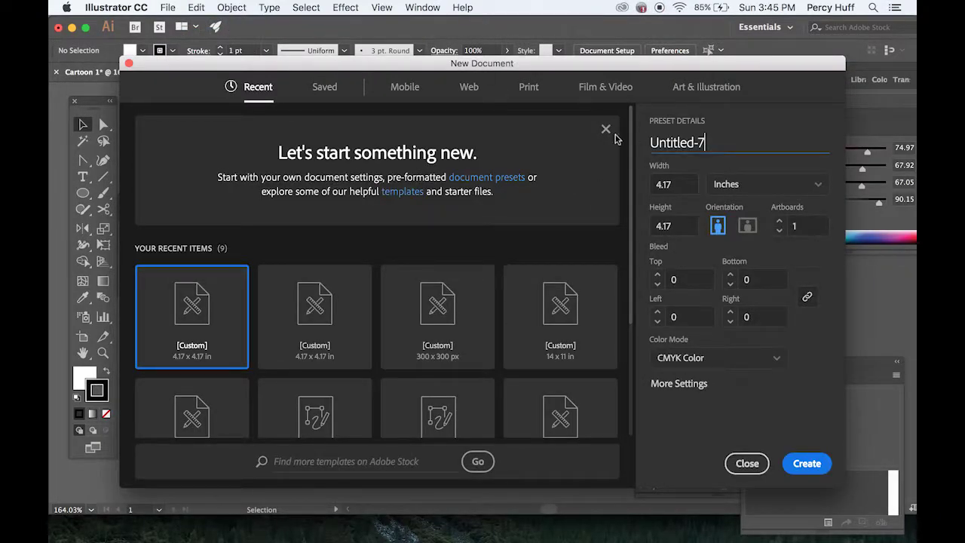
text(Cartoon 2)
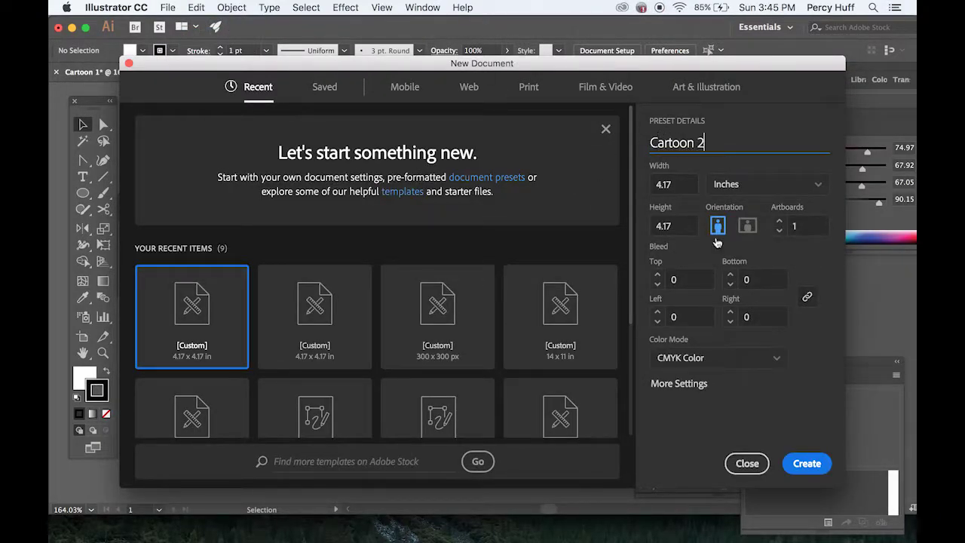
click(807, 463)
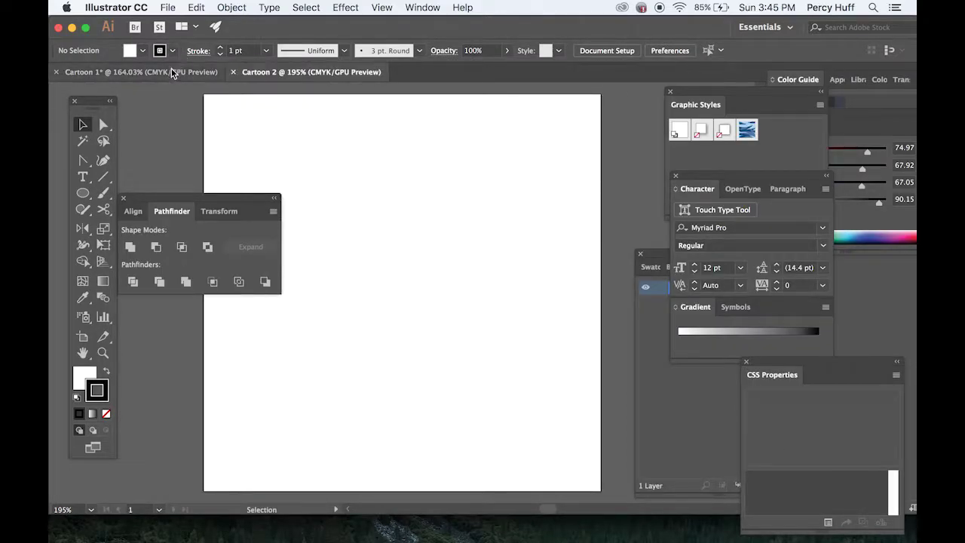
Copy the whole smiling ghost from Cartoon 1 and paste it into the Cartoon 2 document
click(141, 72)
click(377, 280)
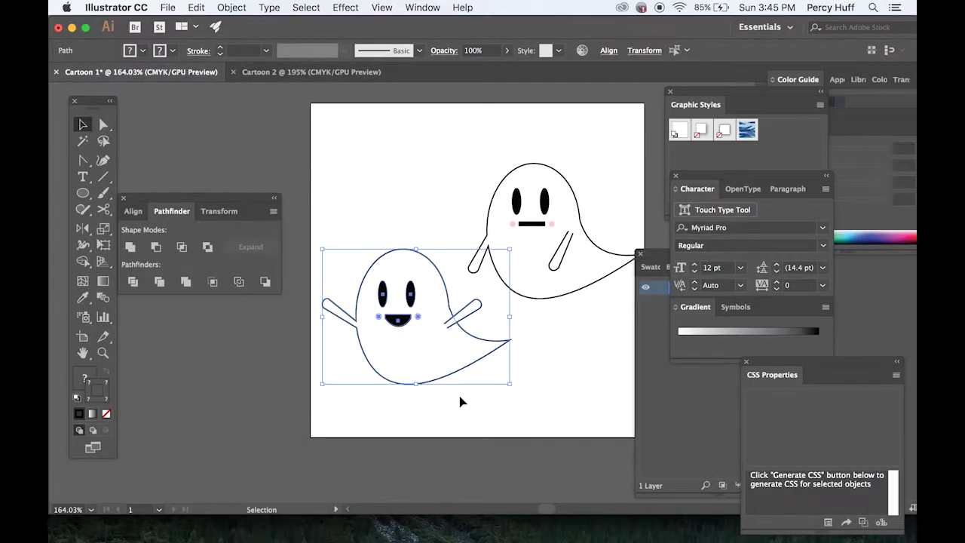
key(super+c)
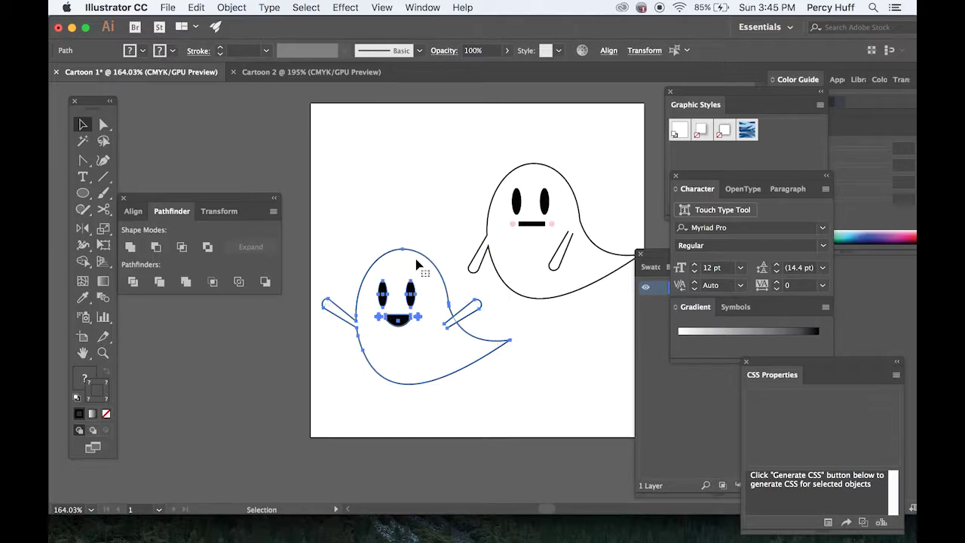
click(307, 71)
key(super+v)
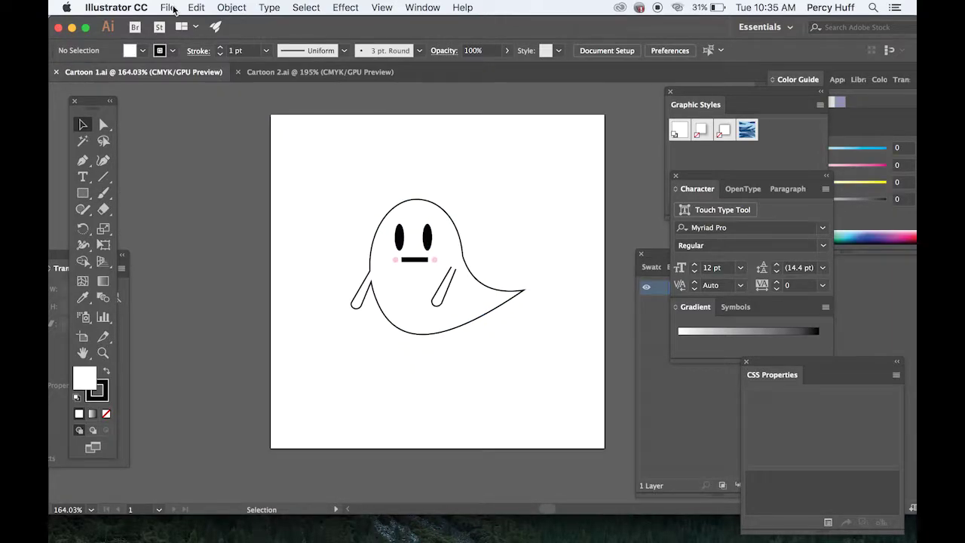
Save a copy of Cartoon 1.ai to the Desktop in Adobe PDF format as Cartoon 1 copy.pdf, replacing the existing file
click(172, 8)
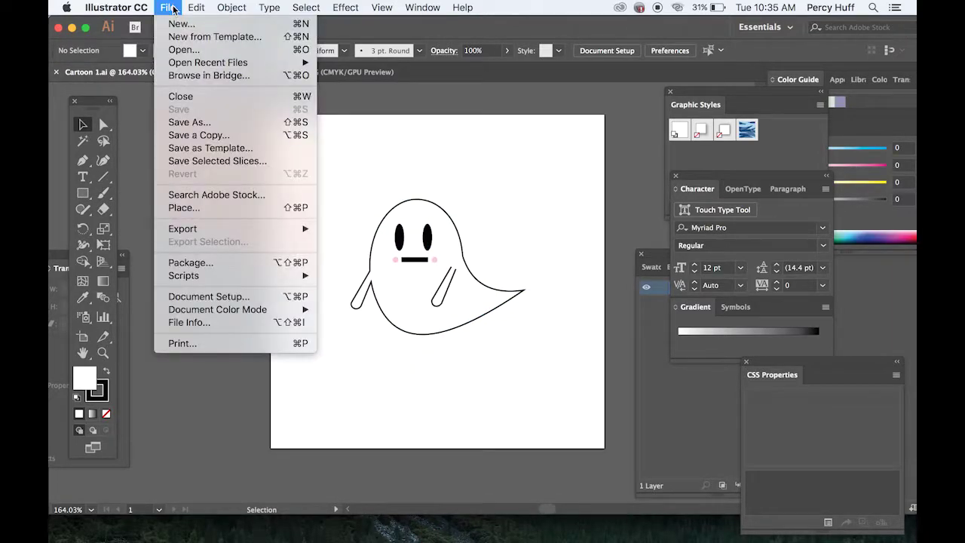
click(205, 137)
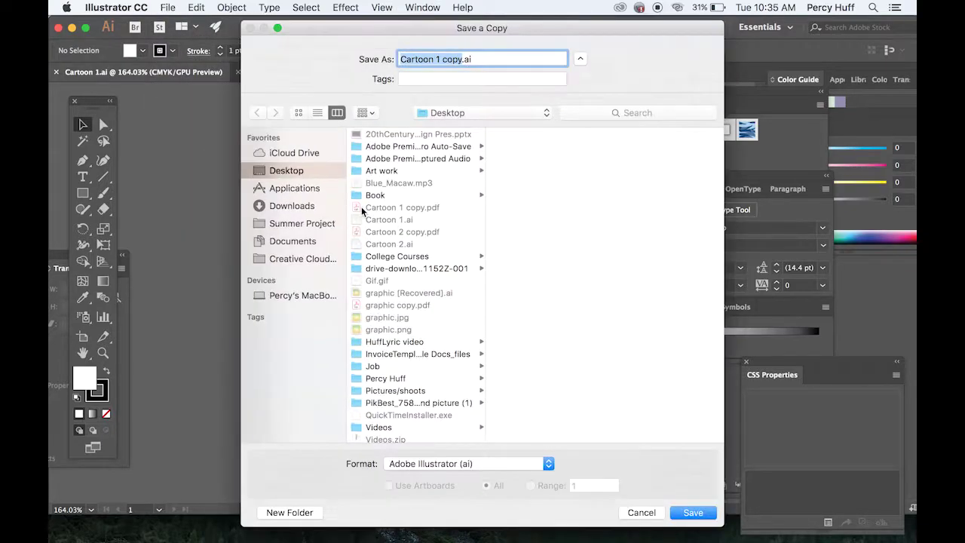
click(546, 464)
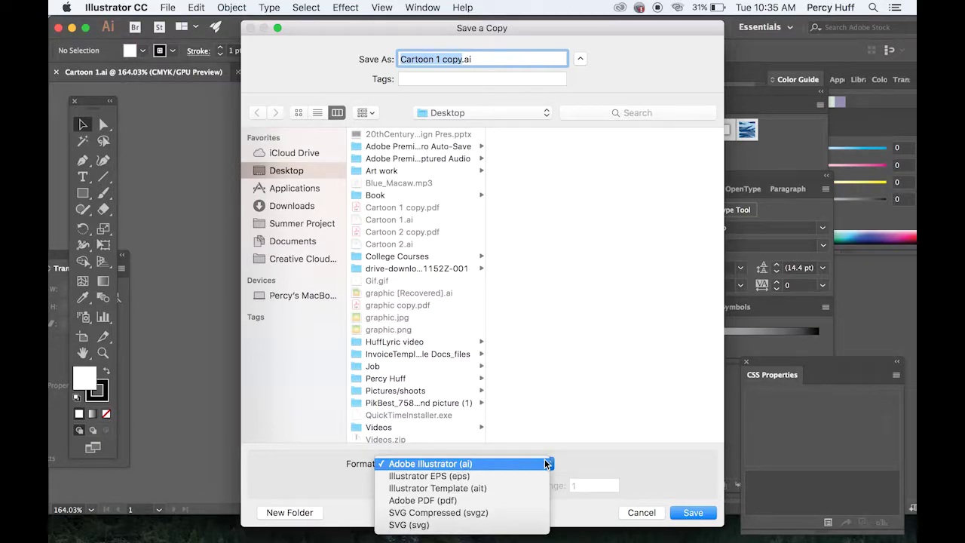
click(532, 501)
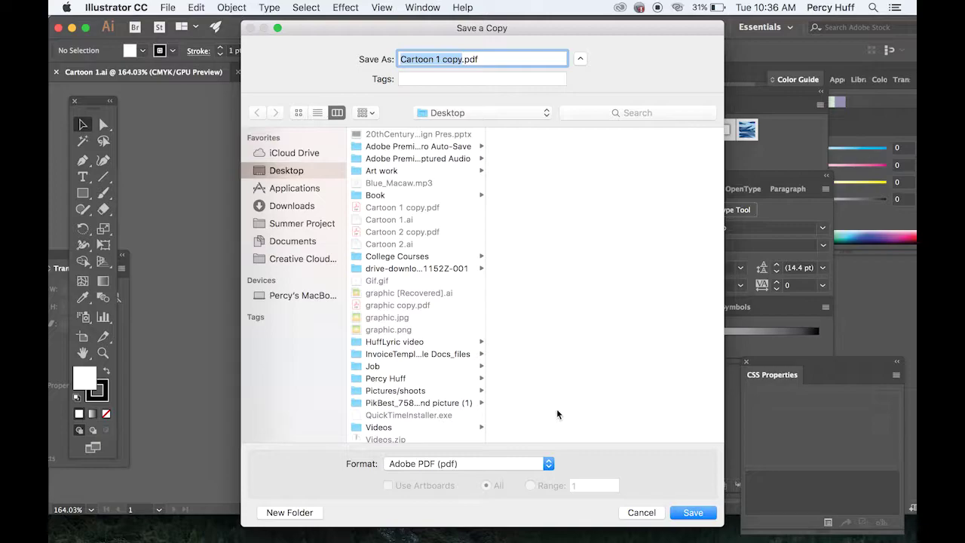
click(691, 515)
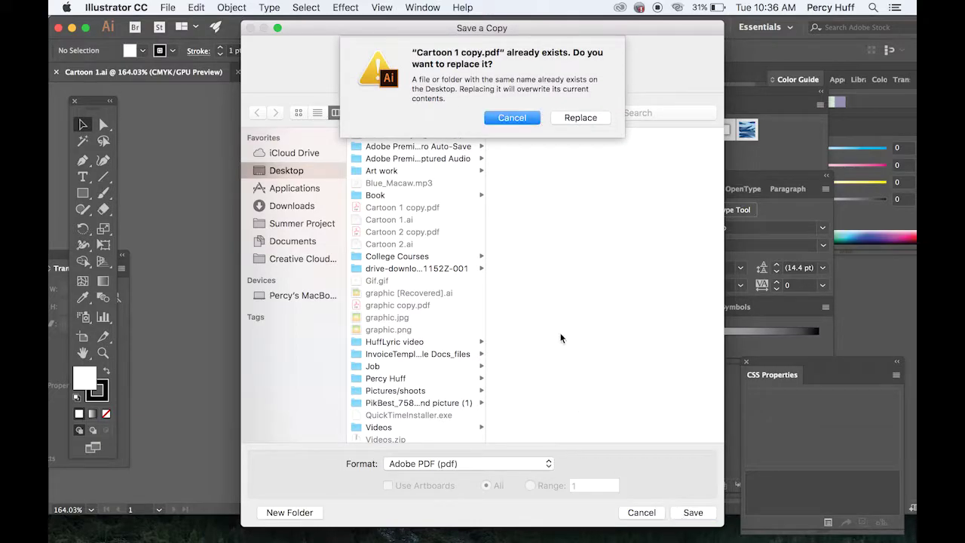
click(576, 118)
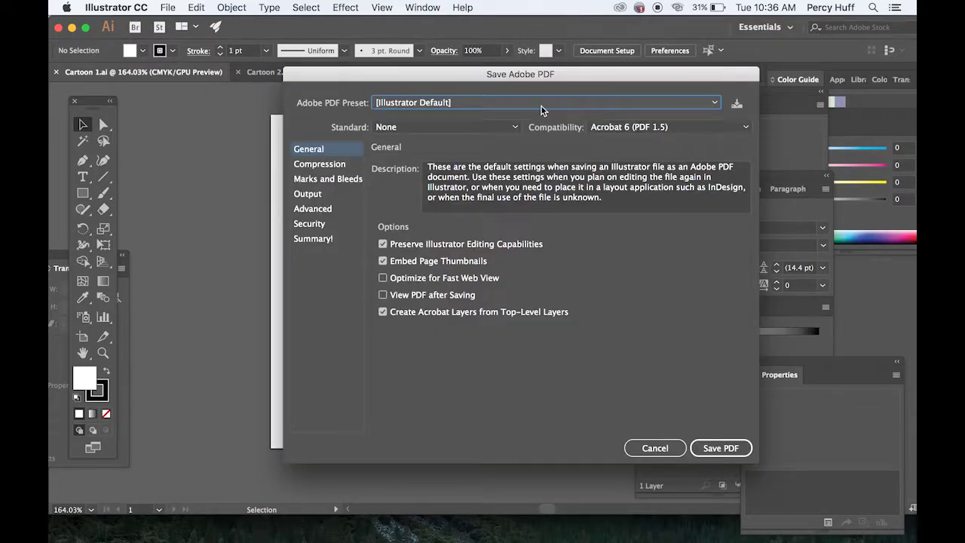
Set the Adobe PDF preset to High Quality Print and save the PDF
click(541, 106)
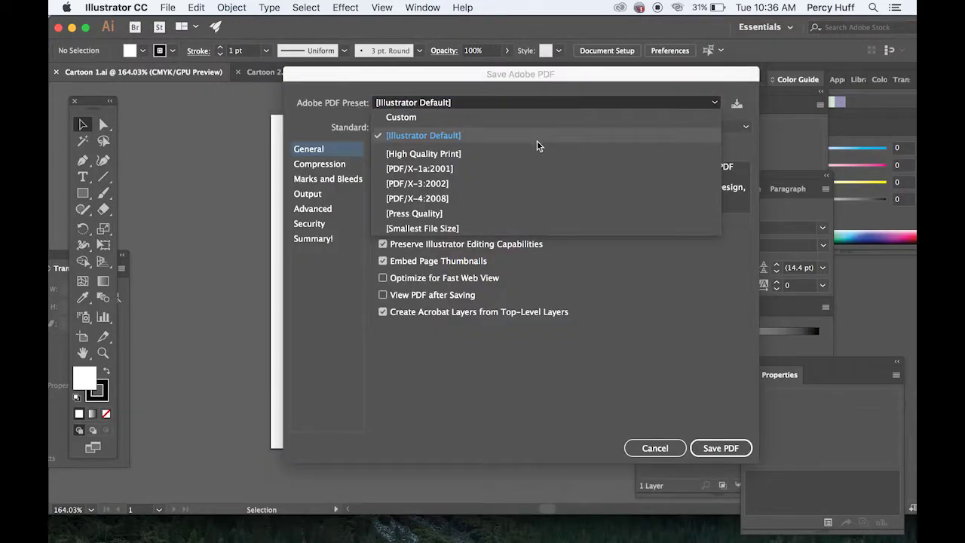
click(536, 153)
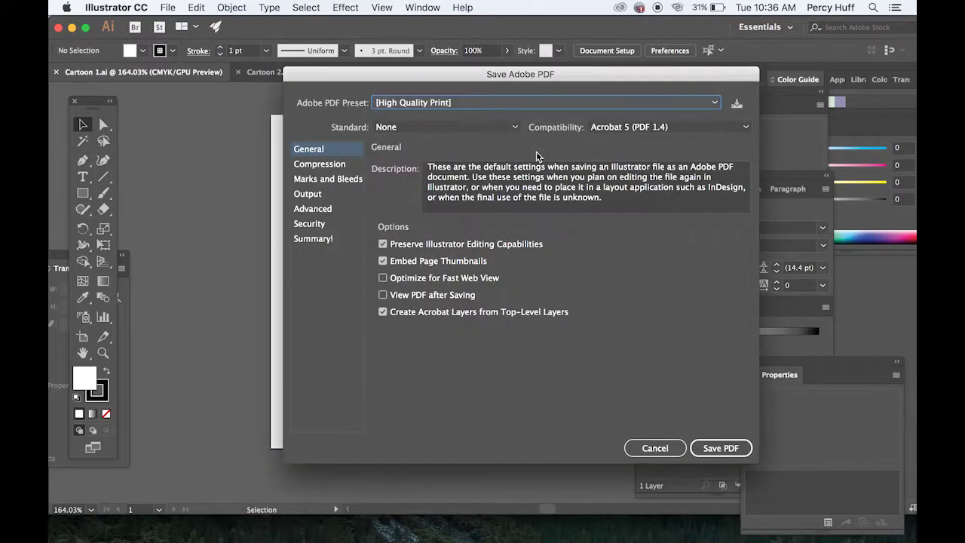
click(744, 452)
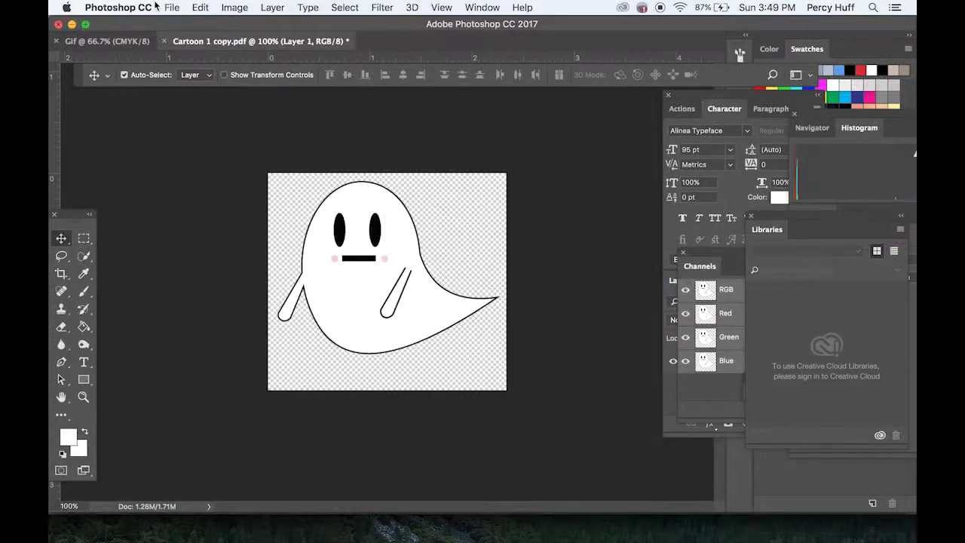
Open Cartoon 2 copy.pdf from the Desktop in Photoshop and accept the PDF import
click(172, 7)
click(190, 38)
click(334, 300)
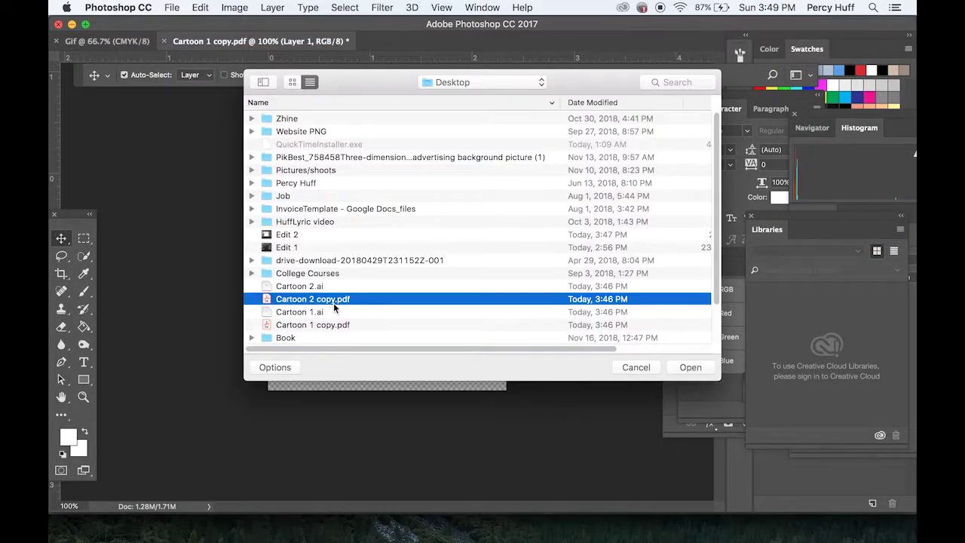
click(690, 368)
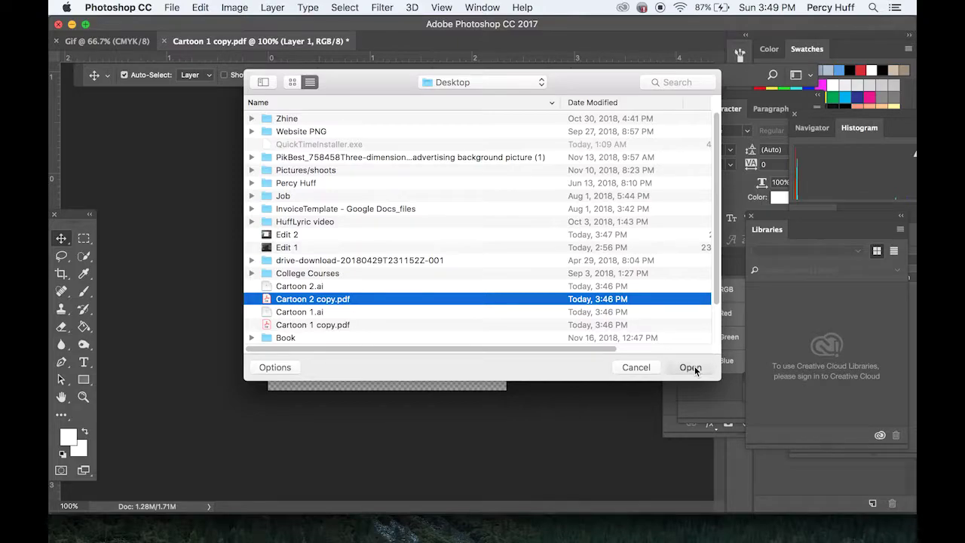
click(687, 341)
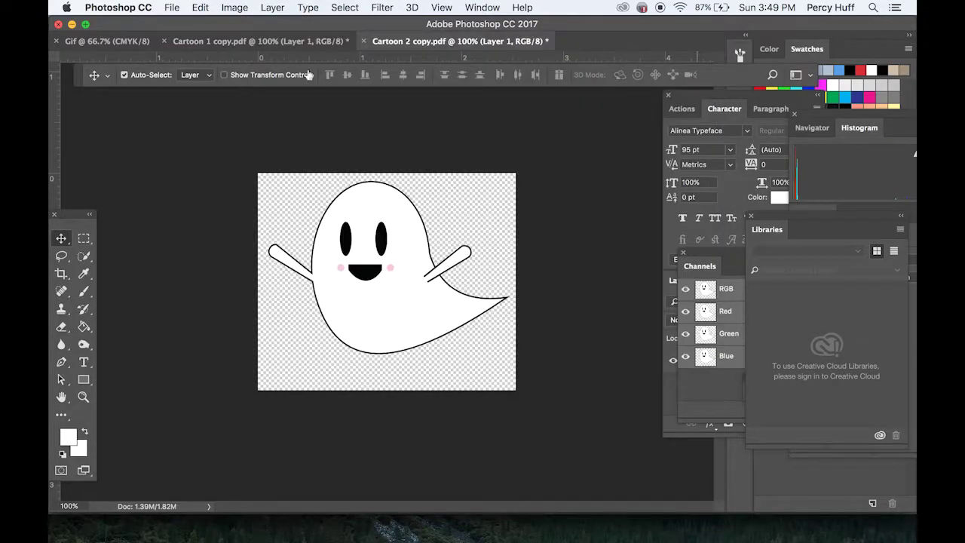
Copy the ghosts from Cartoon 1 copy.pdf and Cartoon 2 copy.pdf into the Gif document, placing the smiling ghost over the straight-mouthed one
click(192, 43)
click(139, 43)
click(297, 43)
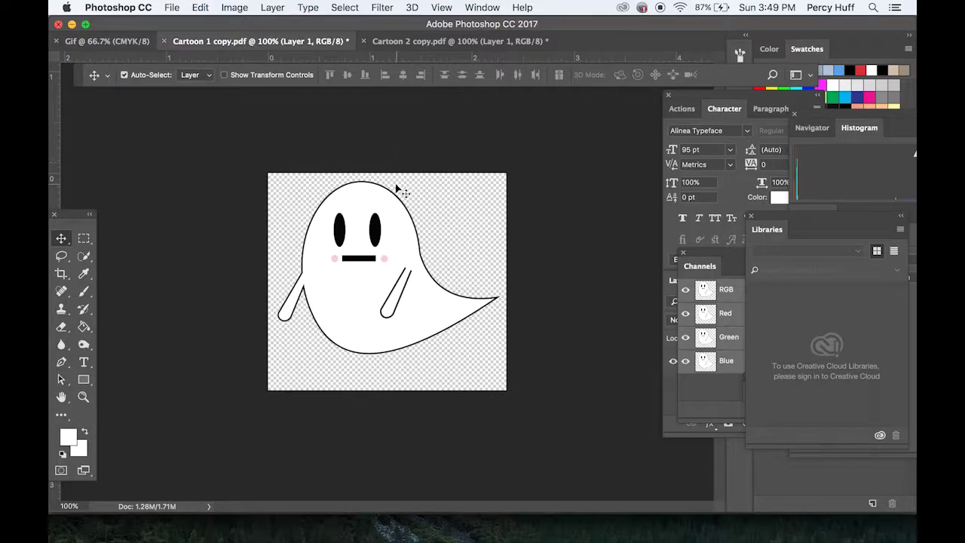
drag(392, 197, 381, 233)
click(669, 431)
click(473, 42)
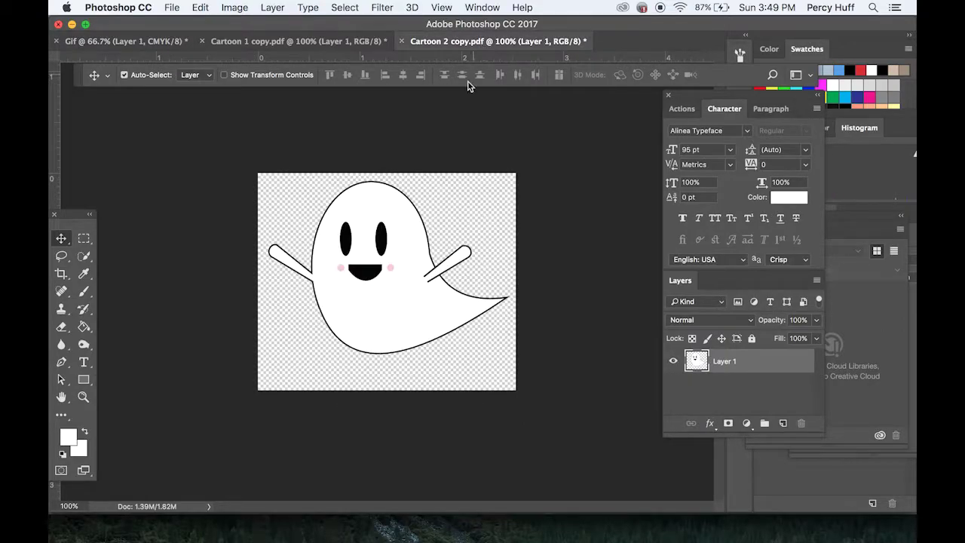
drag(388, 195, 381, 239)
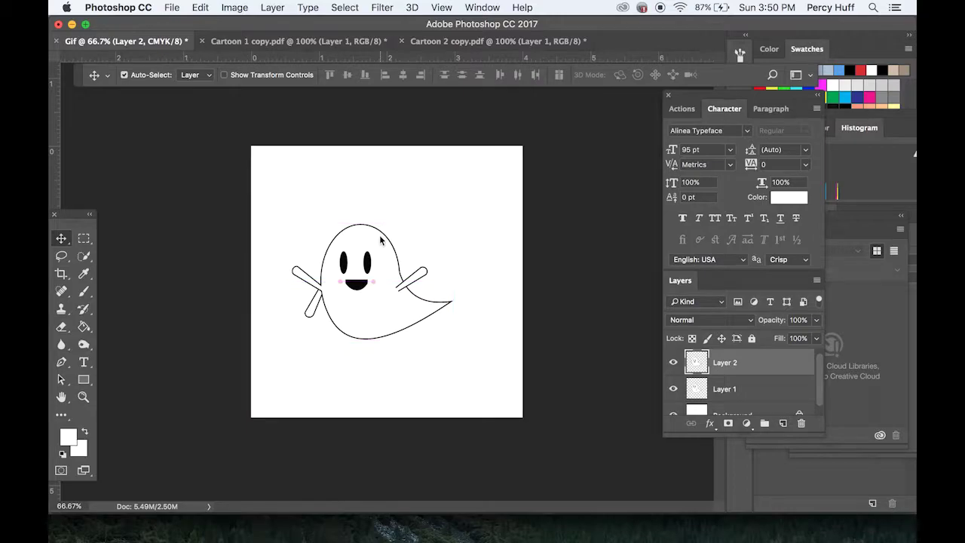
Show the Timeline and create a frame animation for the Gif document
click(180, 7)
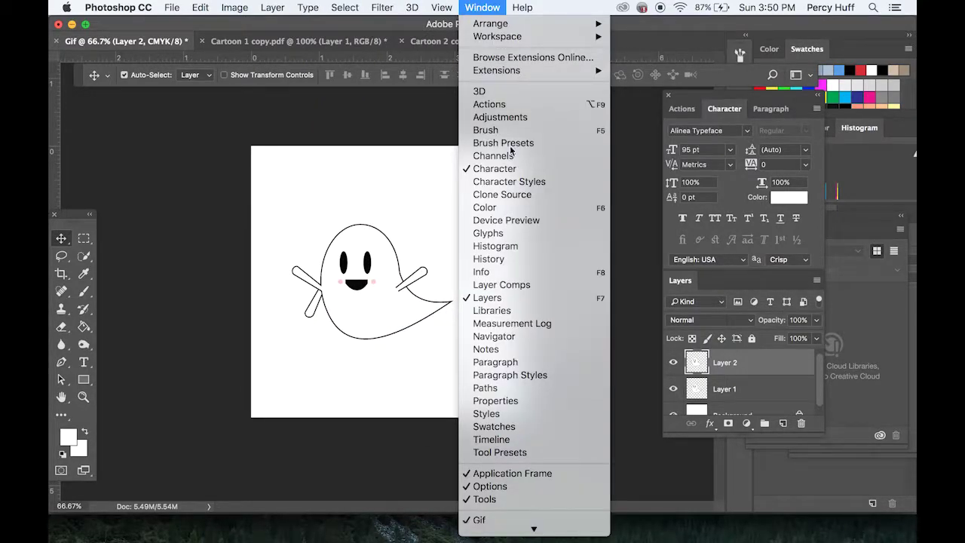
click(558, 441)
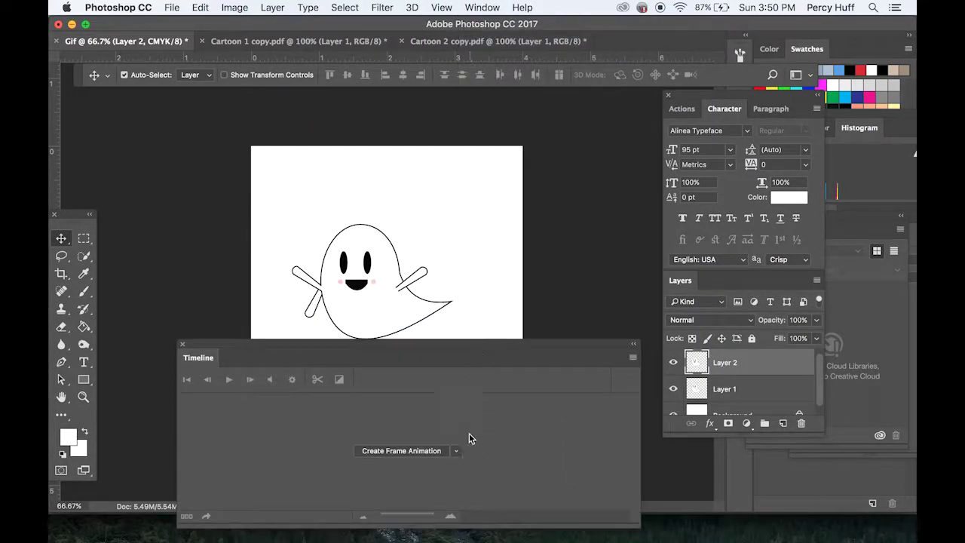
click(456, 451)
click(458, 475)
click(454, 451)
click(422, 476)
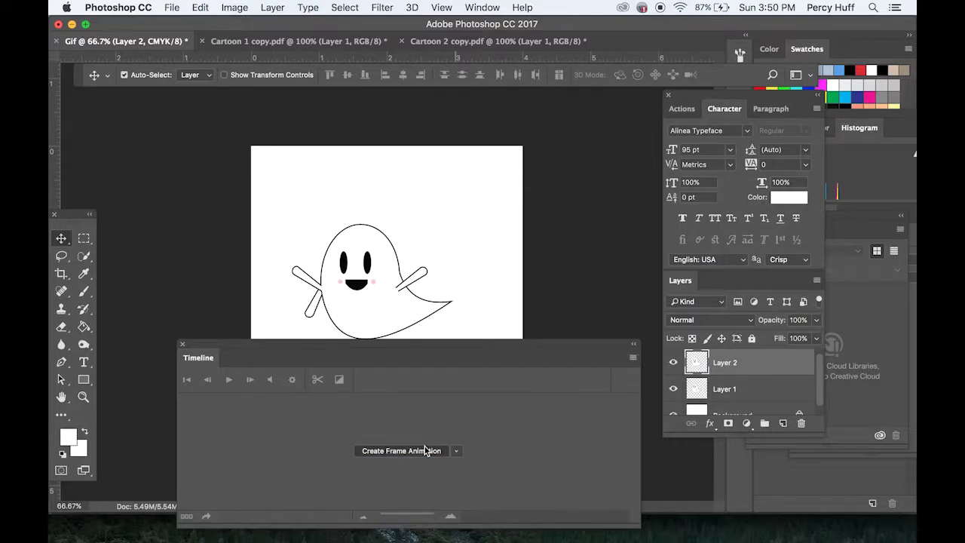
click(426, 450)
Make animation frames from the layers and delete the blank first frame
click(632, 357)
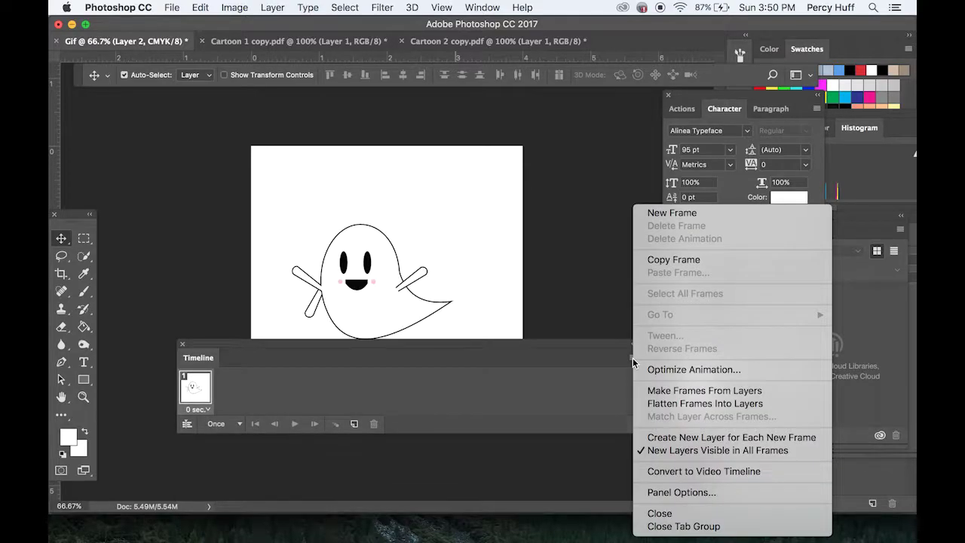
click(691, 392)
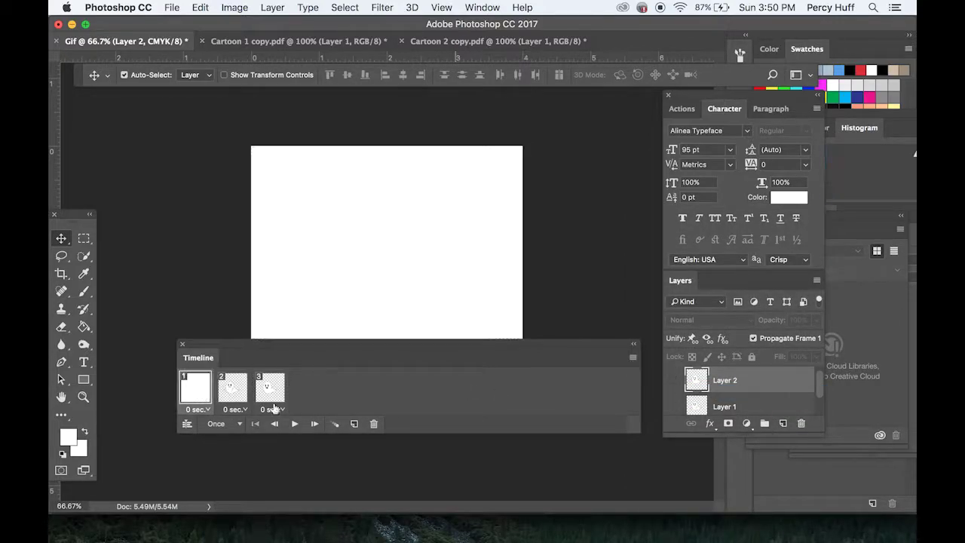
click(375, 423)
click(580, 204)
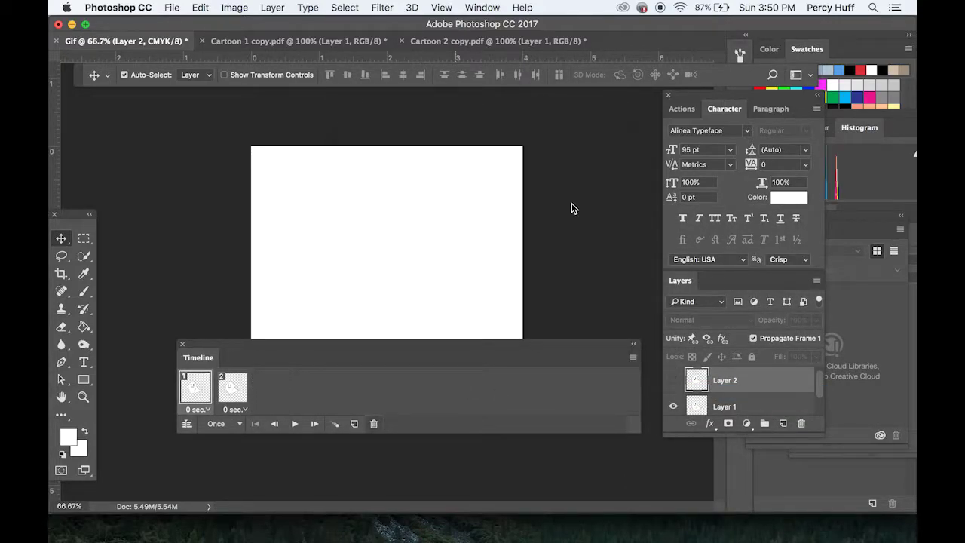
Draw a white rectangle about 1185 x 1211 px over the canvas as a background for the frames
drag(496, 348, 496, 423)
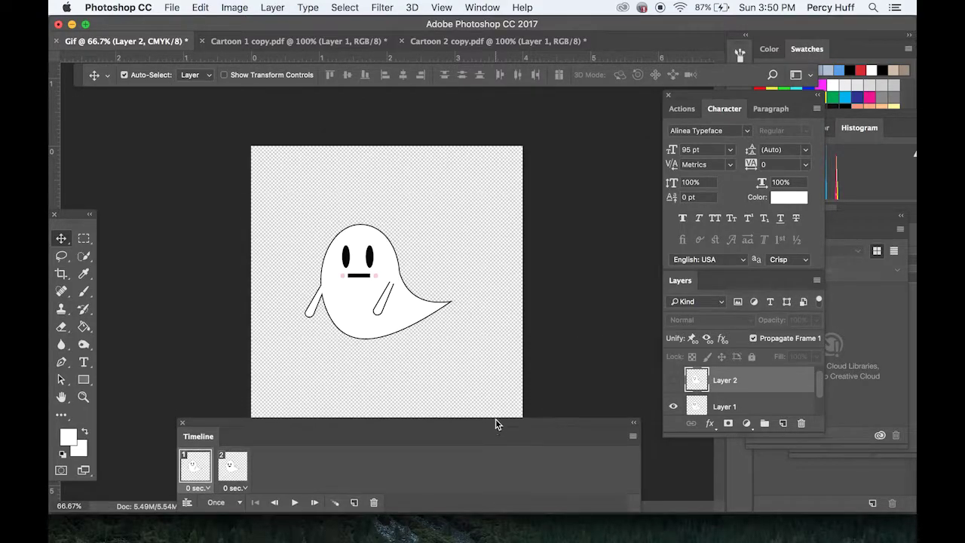
click(83, 380)
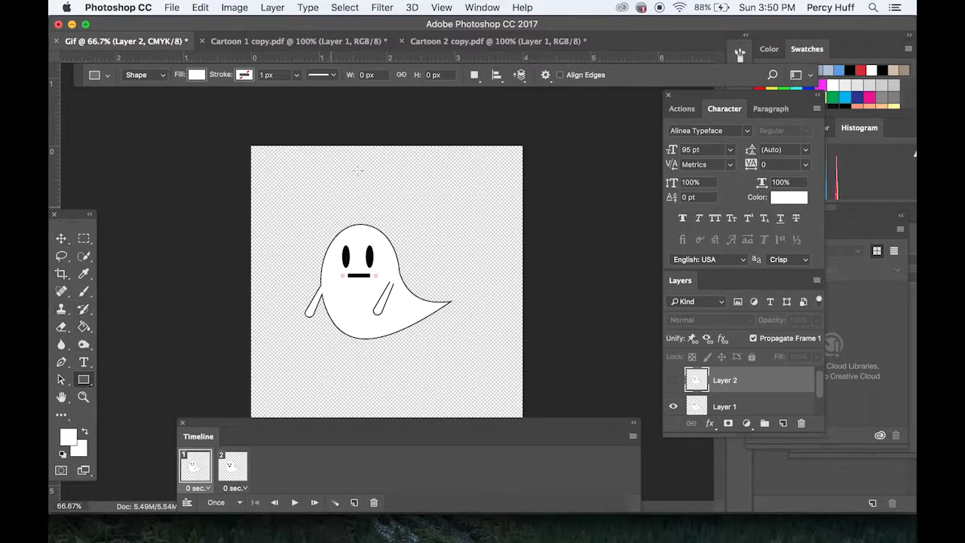
drag(251, 144, 518, 413)
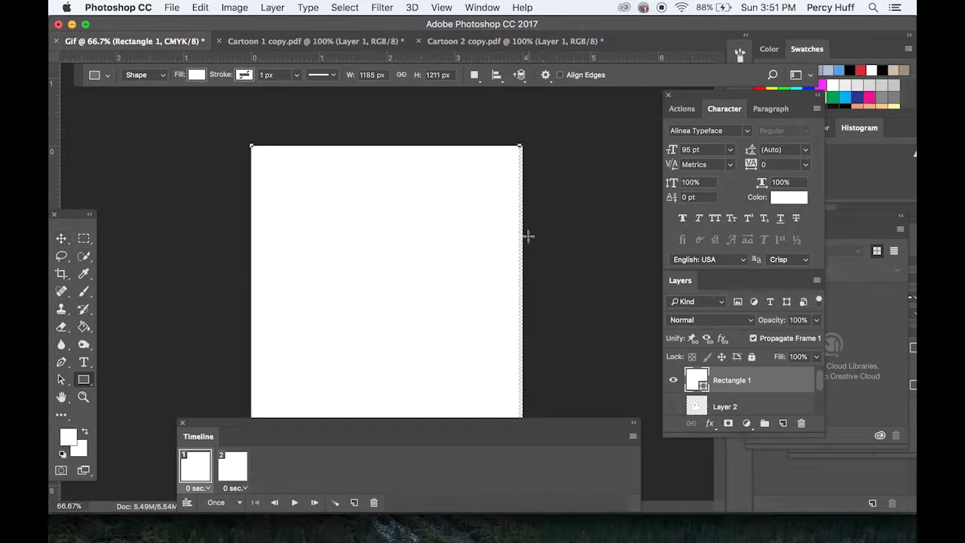
click(61, 238)
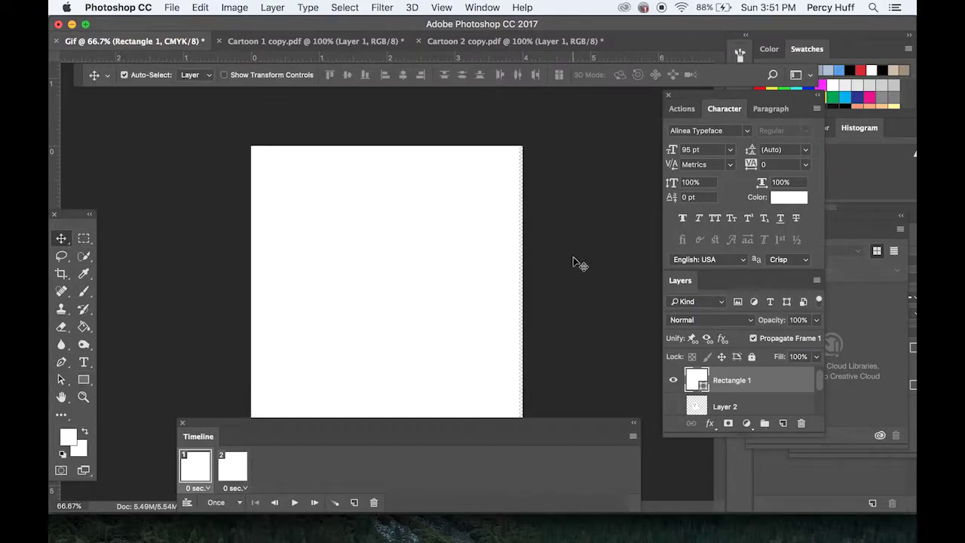
Free-transform the white rectangle to about 101.35% width so it reaches the right edge of the canvas
drag(491, 423, 488, 443)
click(173, 7)
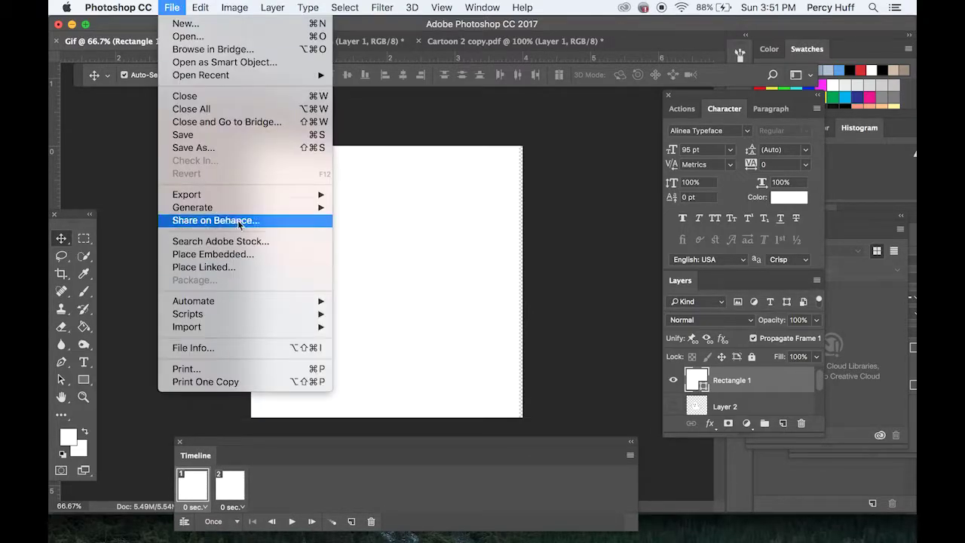
mouse_move(200, 8)
mouse_move(279, 309)
click(396, 334)
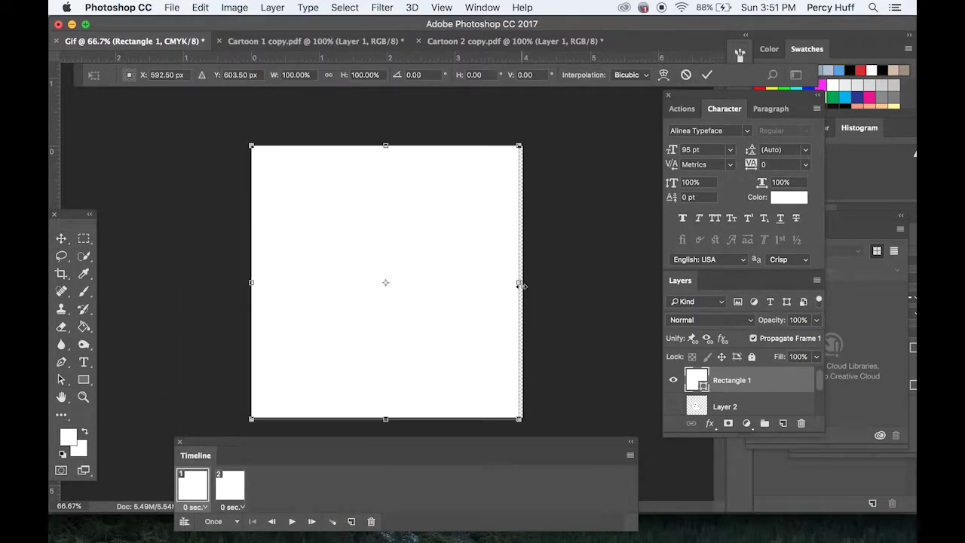
drag(518, 281, 523, 280)
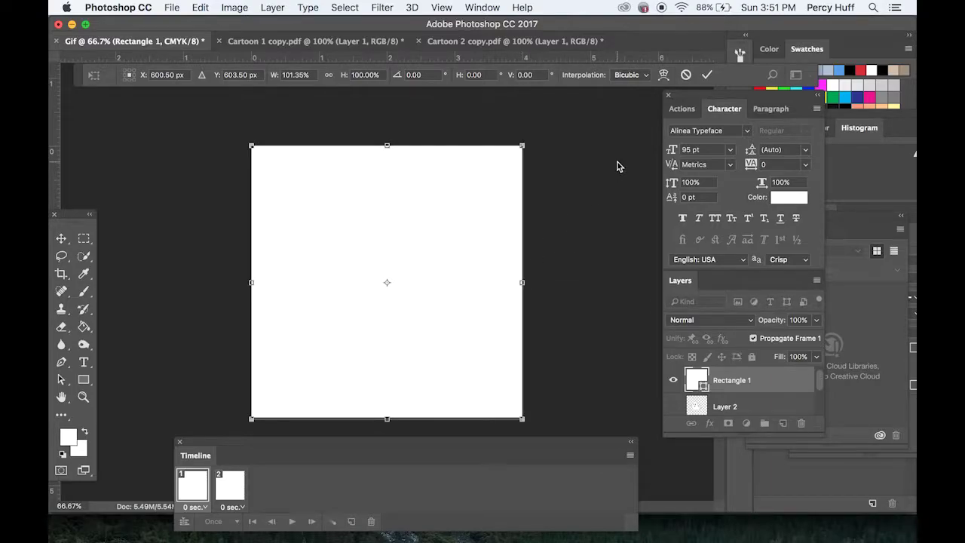
click(707, 75)
Move the Rectangle 1 layer below both ghost layers and check the two frames
mouse_move(754, 391)
mouse_down()
mouse_move(758, 420)
mouse_move(754, 383)
mouse_up()
click(234, 486)
click(208, 486)
click(229, 486)
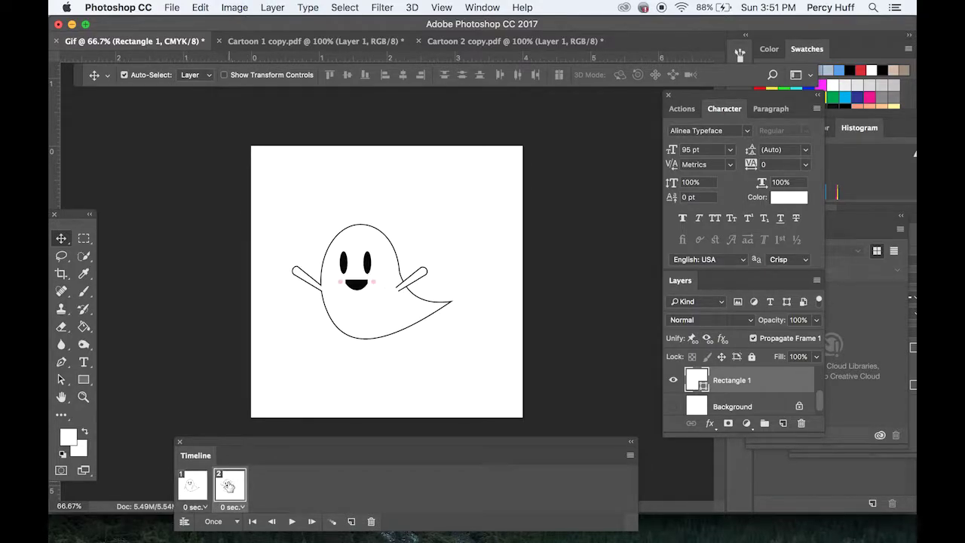
Unlock the Background layer and shift the ghost slightly to the right in frames 1 and 2
click(205, 491)
drag(337, 199, 448, 375)
key(super+z)
click(799, 406)
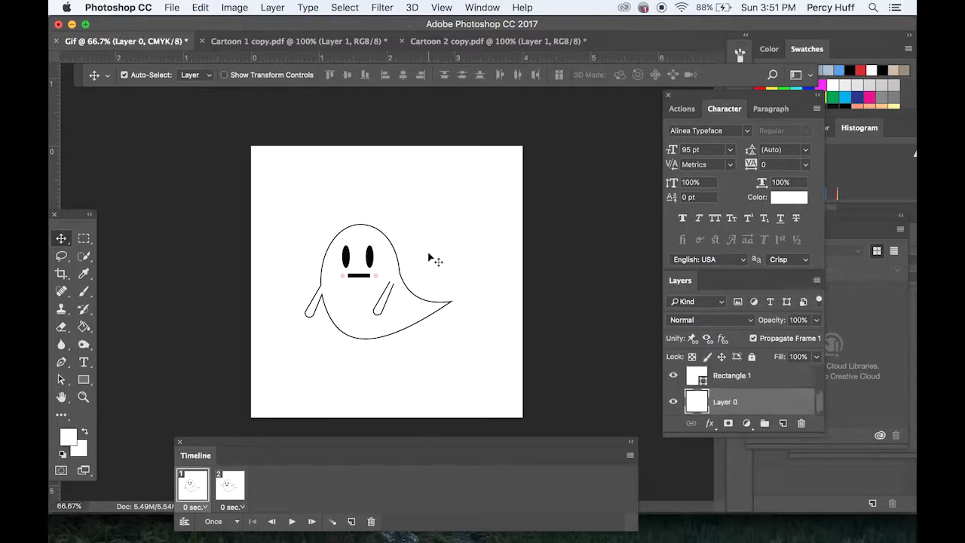
drag(395, 260, 411, 269)
click(230, 488)
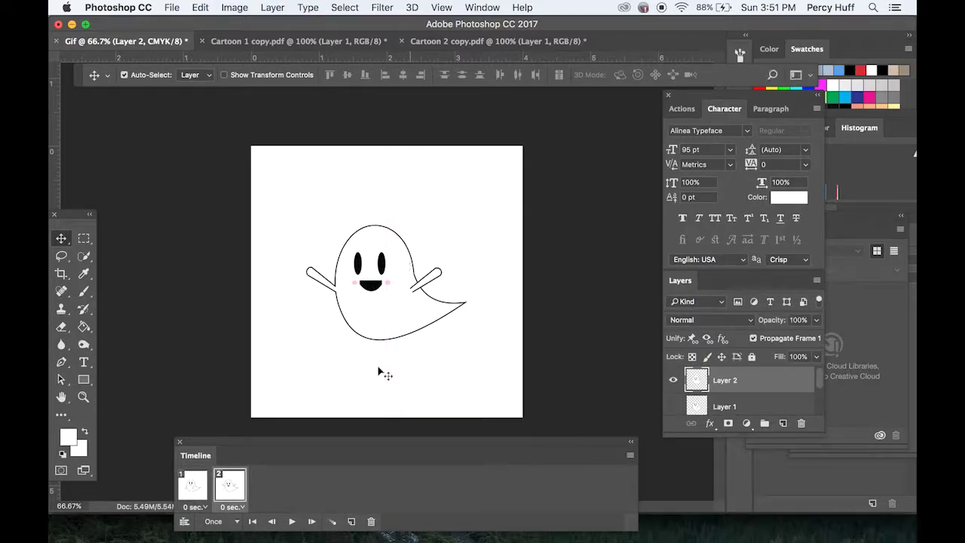
Compare the two frames and duplicate frame 1 with the straight-mouthed ghost
click(194, 490)
click(229, 485)
click(199, 480)
click(228, 481)
click(203, 492)
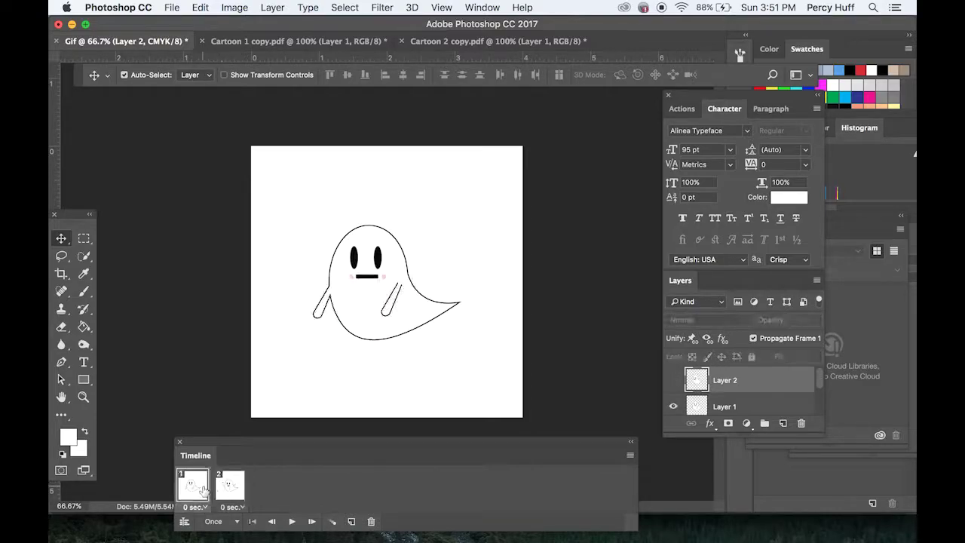
click(351, 521)
click(208, 490)
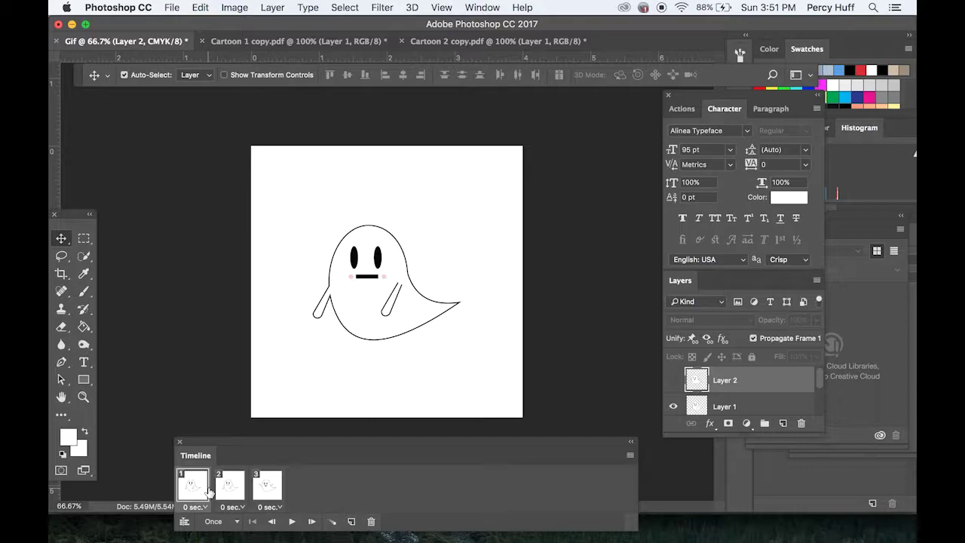
Compare the frames and move the duplicated straight-mouthed frame from second place to the end of the timeline
click(265, 486)
click(205, 488)
click(265, 489)
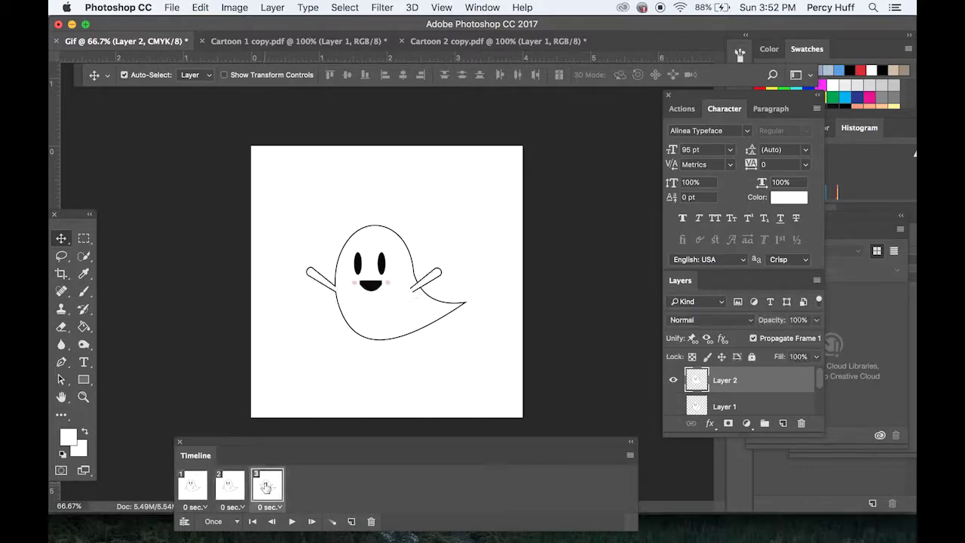
click(205, 490)
click(270, 494)
click(202, 489)
click(260, 491)
drag(233, 491, 297, 487)
Go through the three frames and duplicate frame 2 with the smiling ghost
click(199, 489)
click(232, 488)
click(266, 488)
click(240, 490)
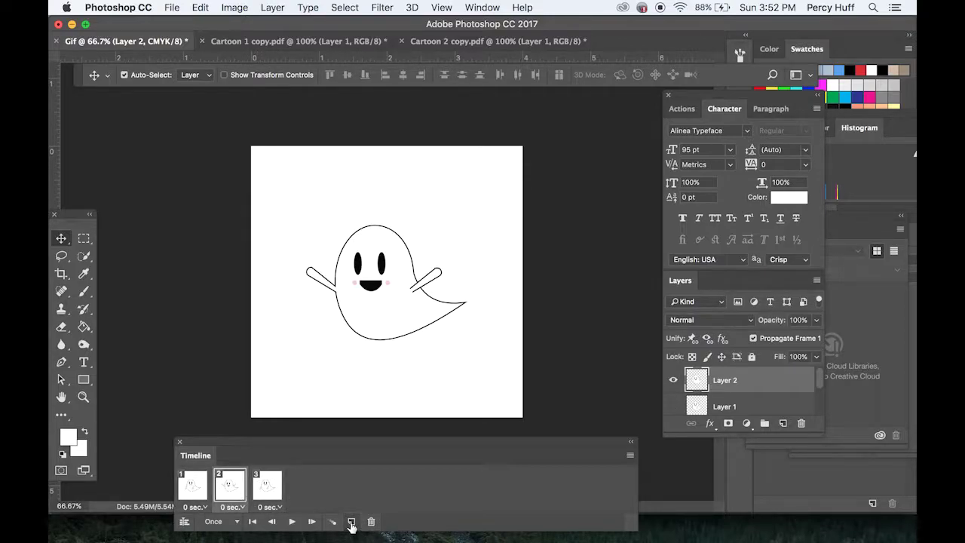
click(352, 521)
Reorder the four frames so the straight-mouthed and smiling ghosts alternate, and preview the animation
click(209, 489)
click(227, 490)
click(263, 489)
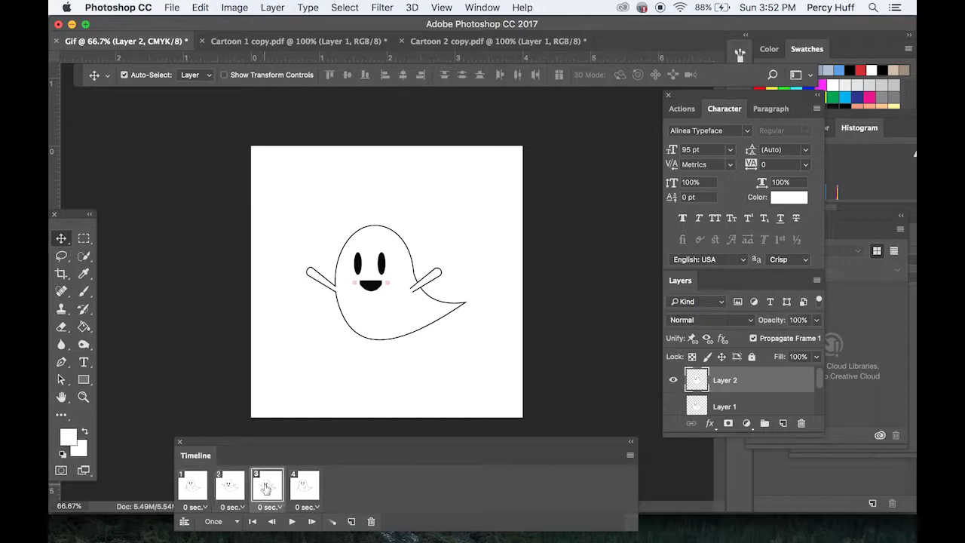
click(301, 490)
click(205, 492)
click(235, 491)
click(260, 492)
drag(303, 496, 241, 490)
key(space)
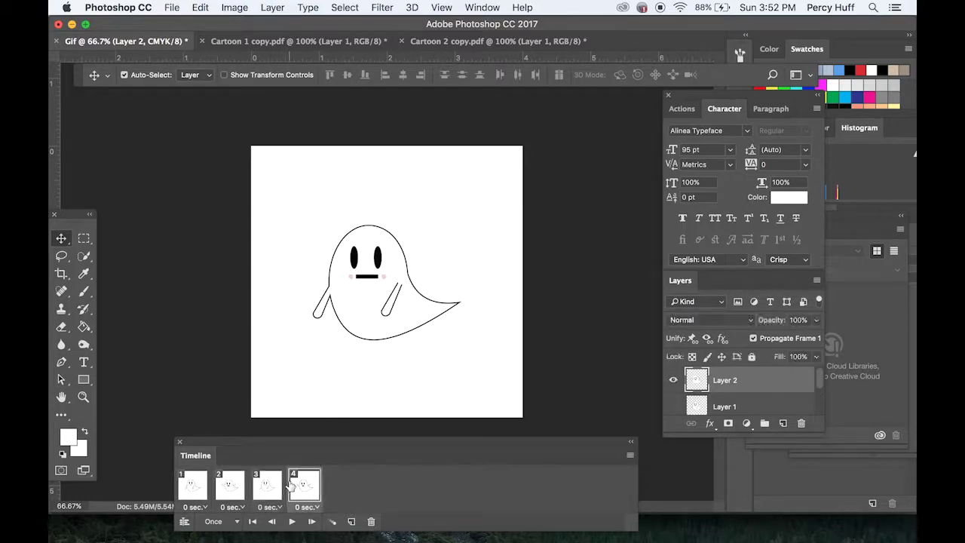
Set the frame delay of all four frames to 0.2 seconds
click(202, 510)
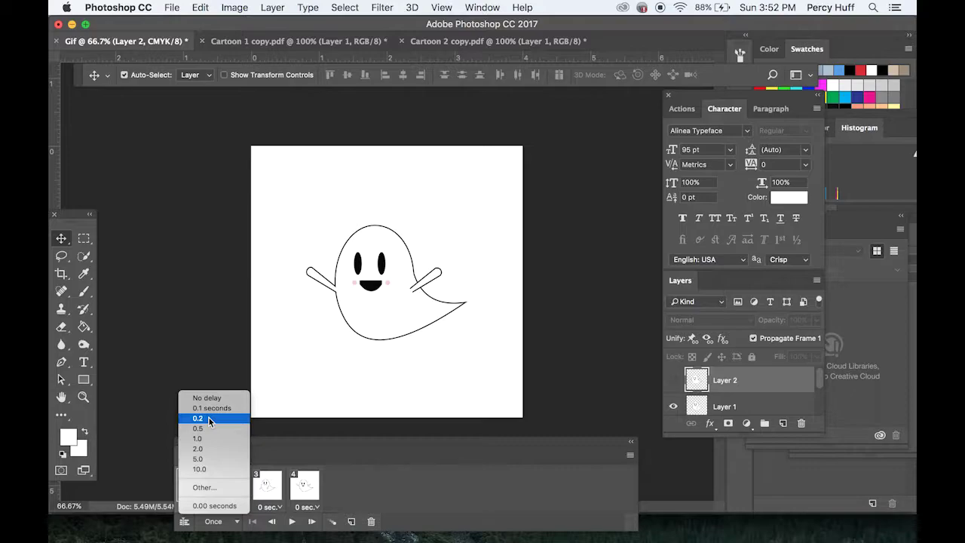
click(210, 419)
click(239, 507)
click(246, 418)
click(274, 506)
click(283, 419)
click(310, 507)
click(309, 420)
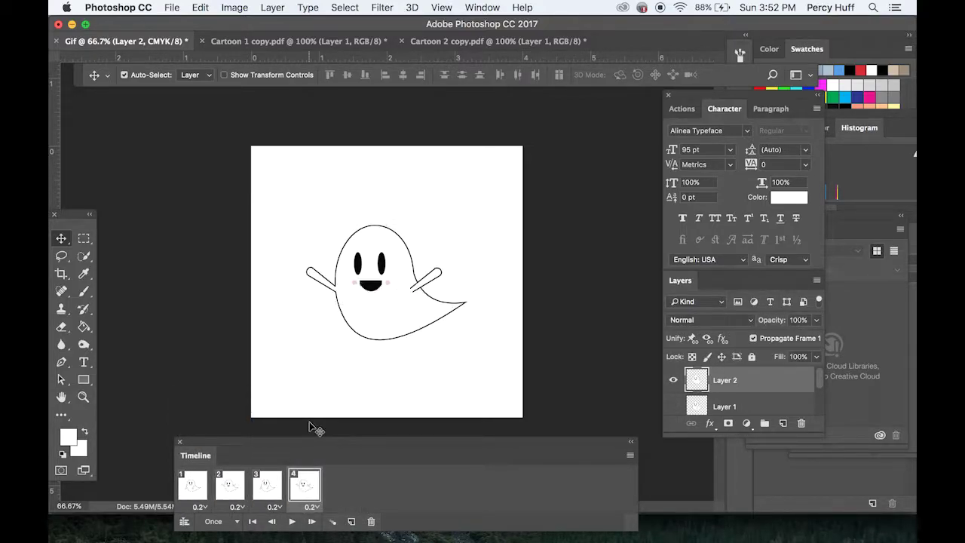
Set the animation to loop Forever and play it back to check it
click(217, 522)
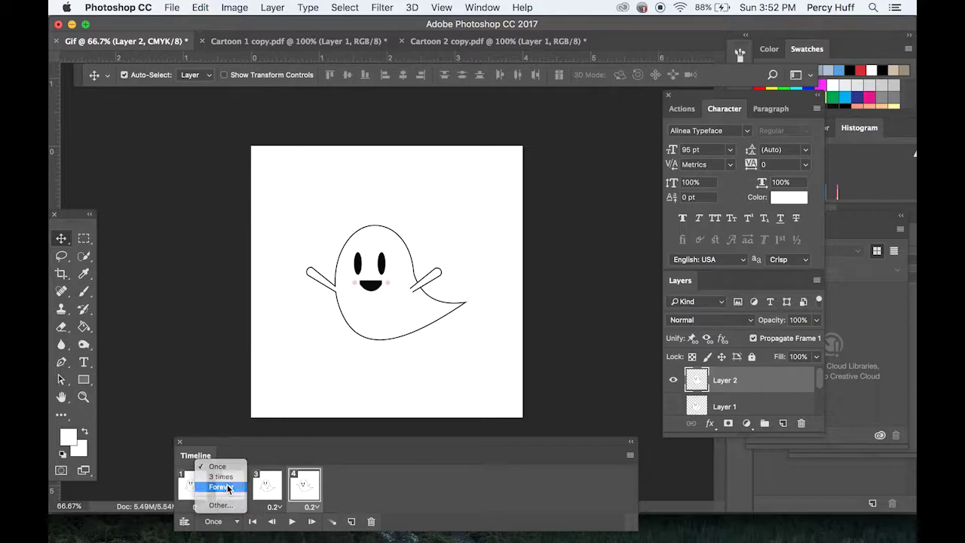
click(220, 487)
key(space)
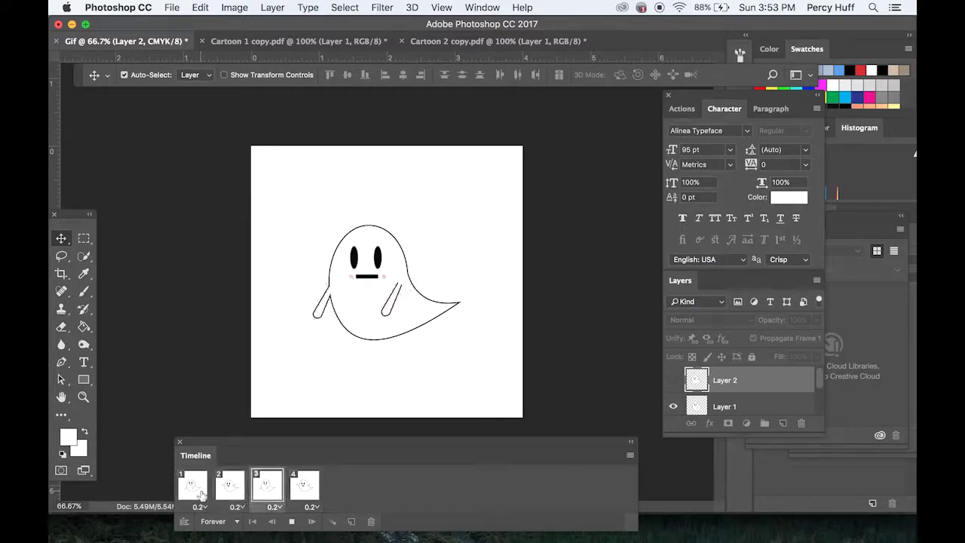
key(space)
Export the animation with Save for Web as a 256-color GIF, saving it to the Desktop as Gif.gif
click(170, 8)
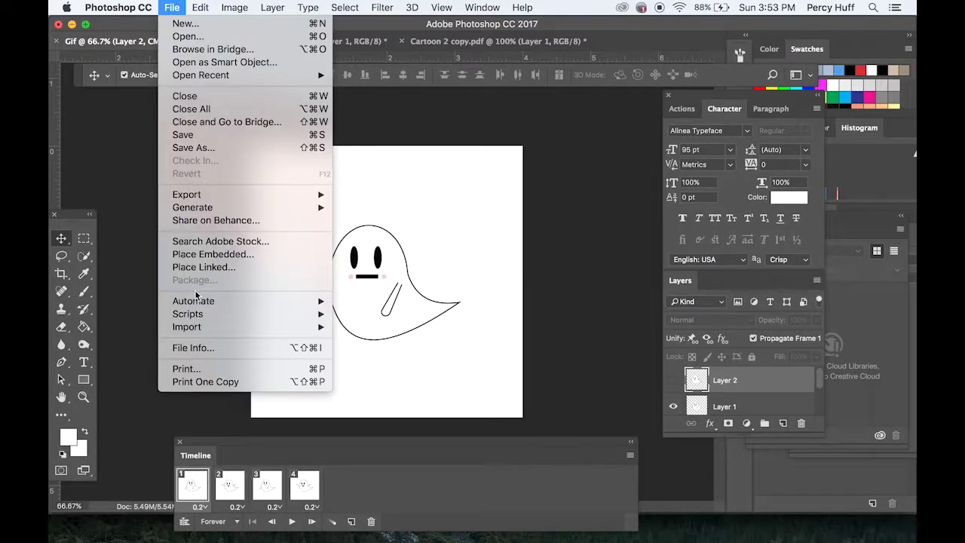
mouse_move(262, 199)
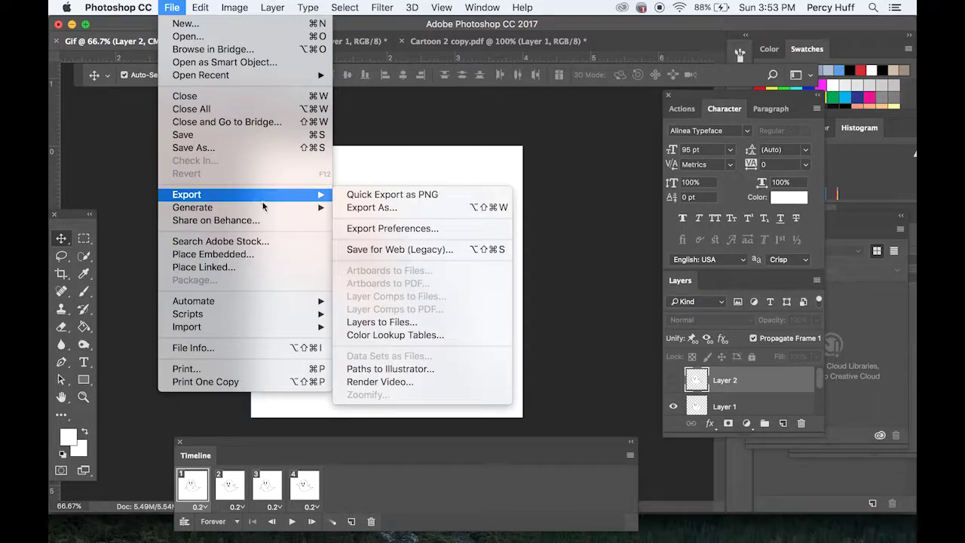
click(394, 251)
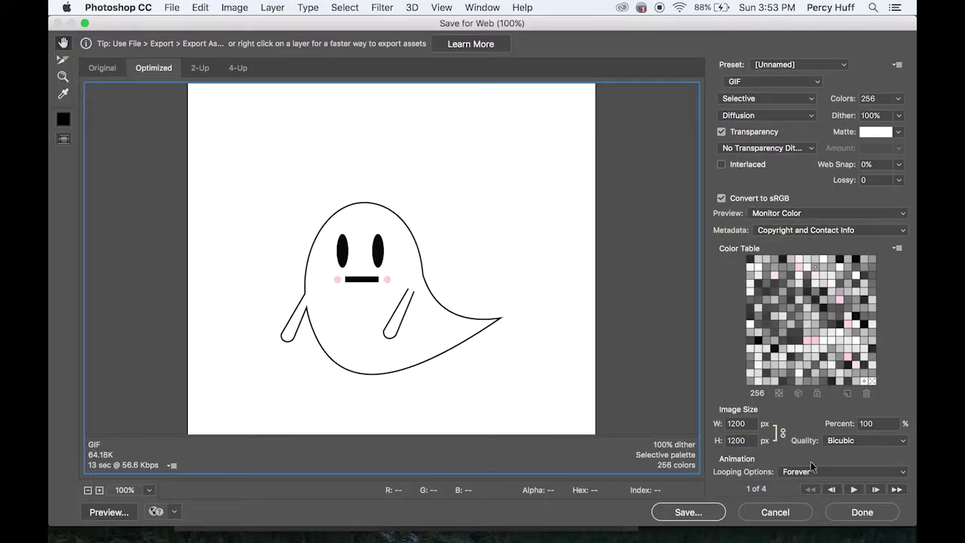
click(688, 512)
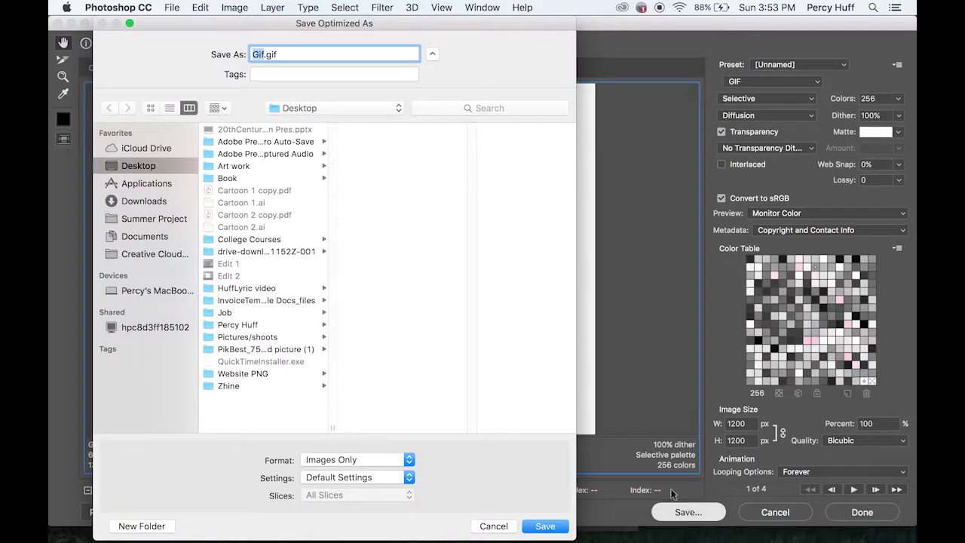
click(545, 526)
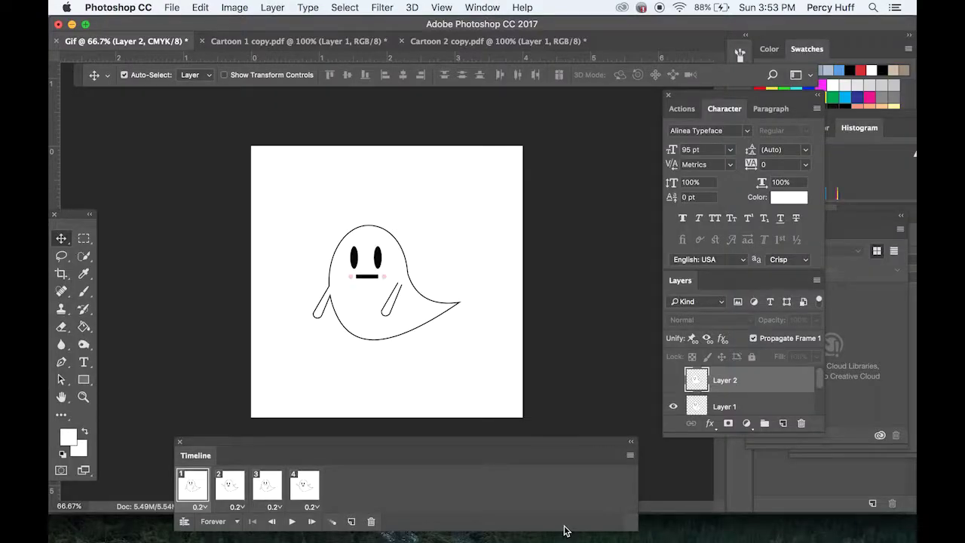
Locate Gif.gif in the Desktop folder in Finder and load it in Chrome to check the exported animation
click(78, 531)
click(256, 181)
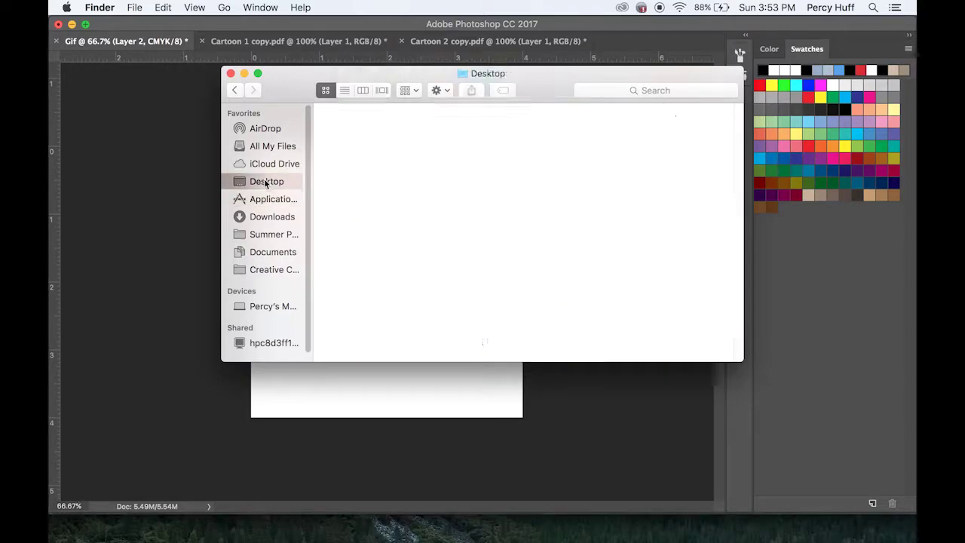
click(151, 537)
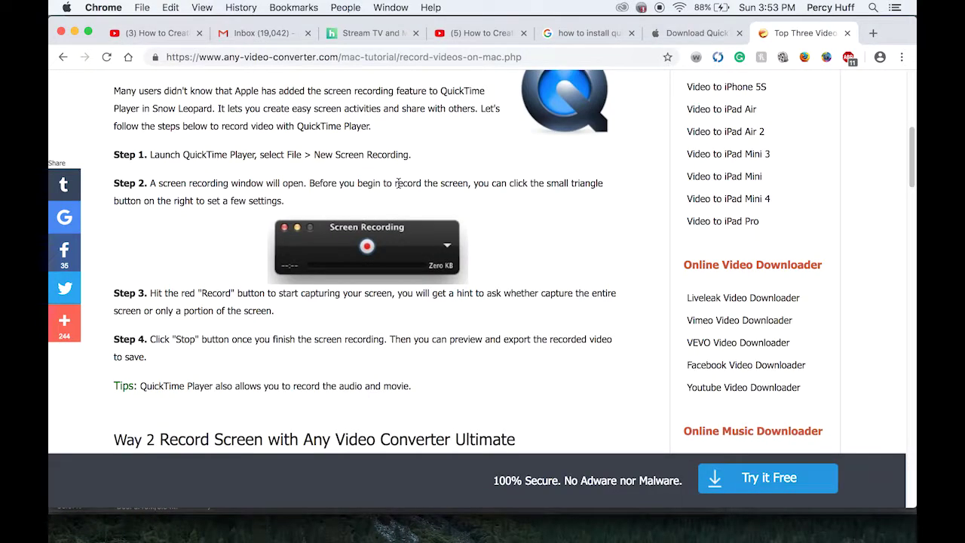
mouse_move(265, 532)
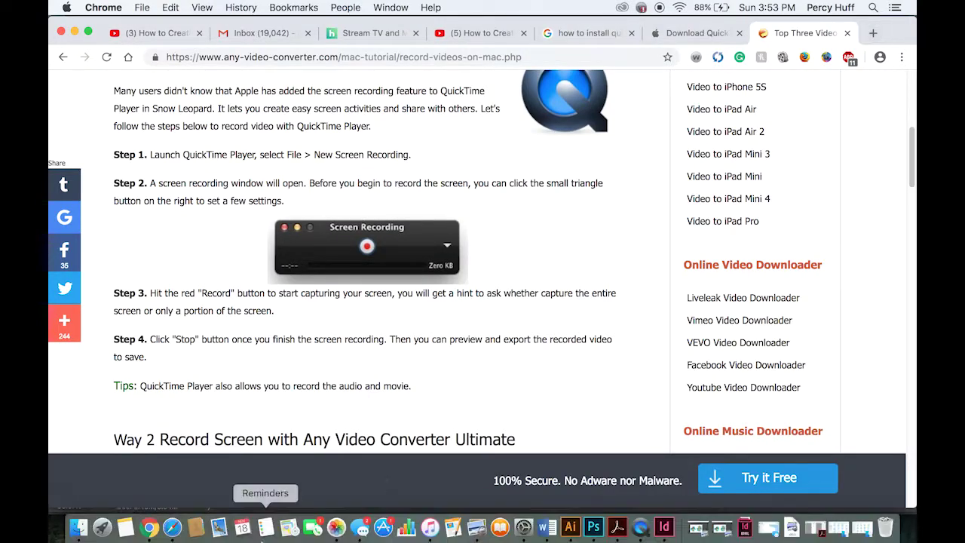
click(78, 528)
drag(472, 309, 518, 50)
click(246, 74)
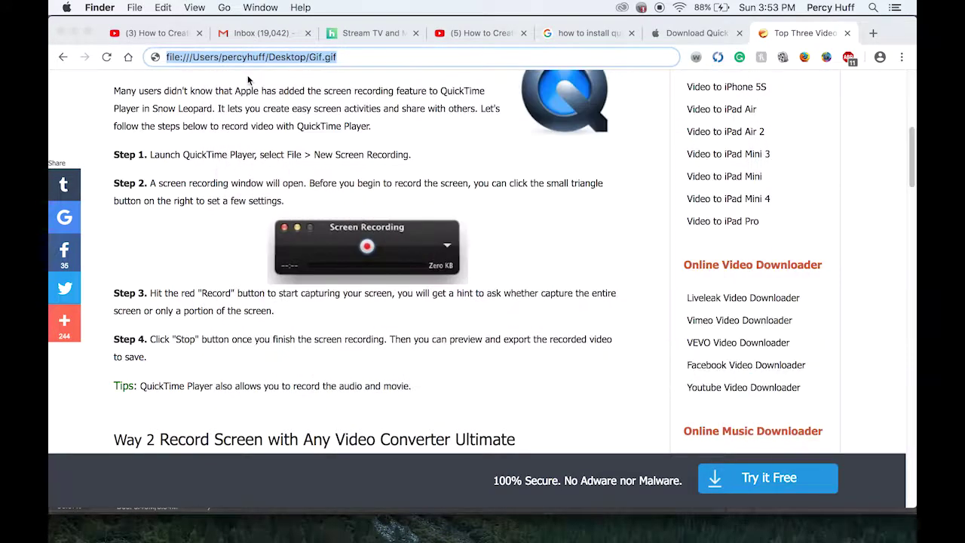
click(348, 60)
key(Return)
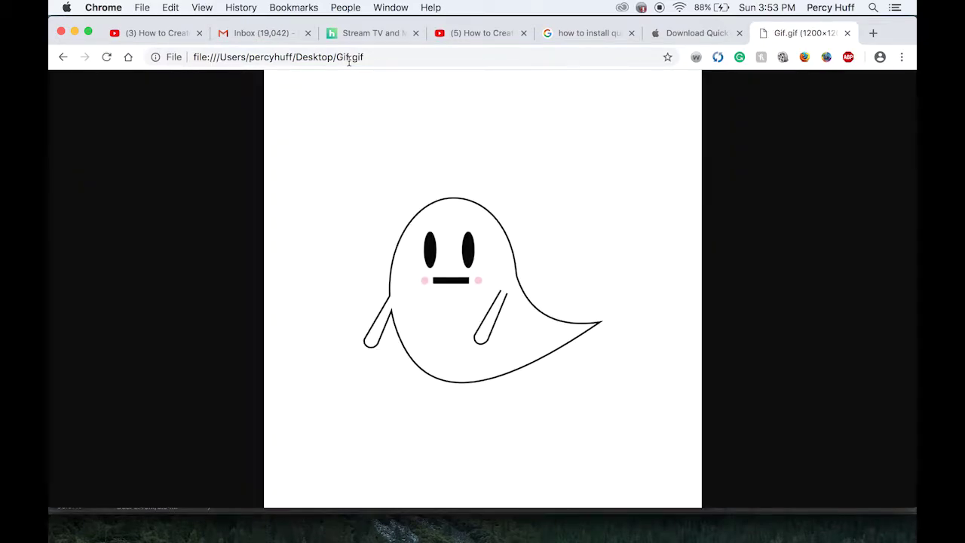
click(374, 59)
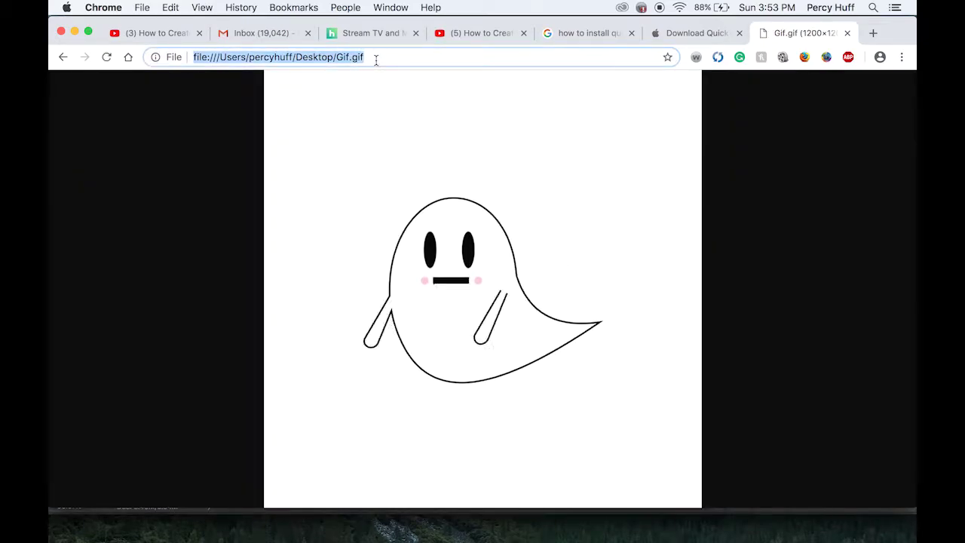